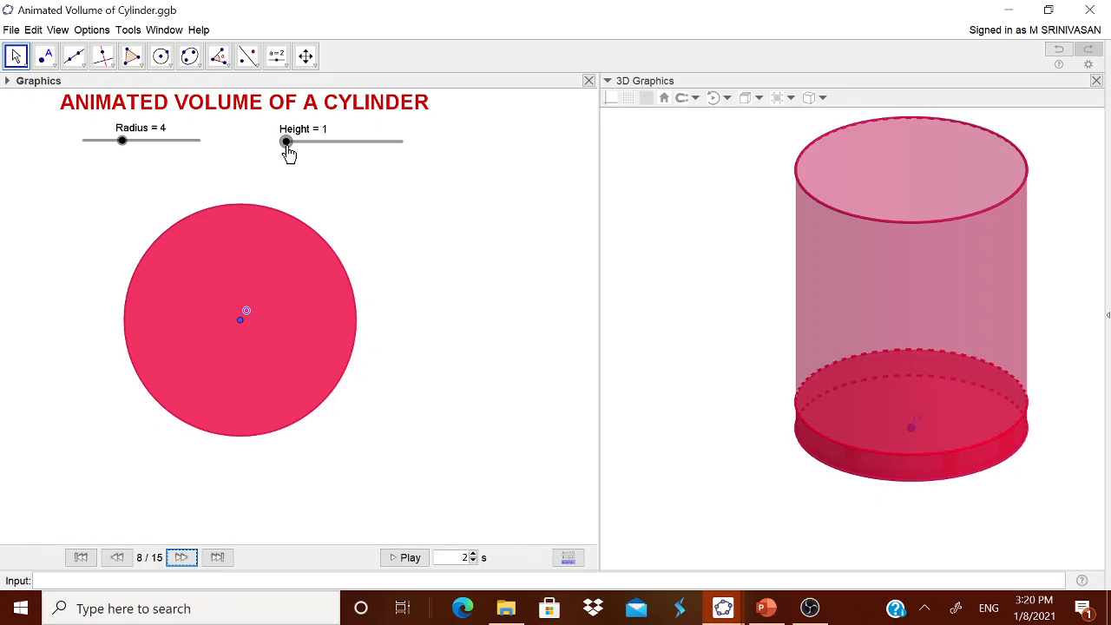
# - Set the Height slider to 3 and advance the cylinder construction to its final step, 15 of 15
pyautogui.moveTo(289, 153); pyautogui.dragTo(311, 146)
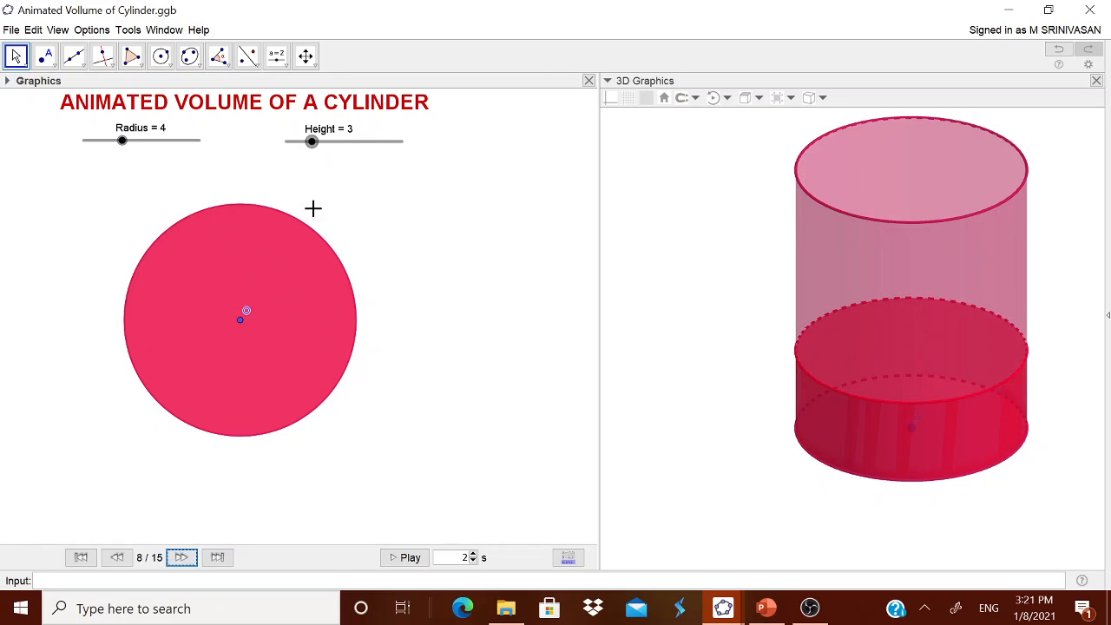
pyautogui.click(182, 558)
pyautogui.click(183, 559)
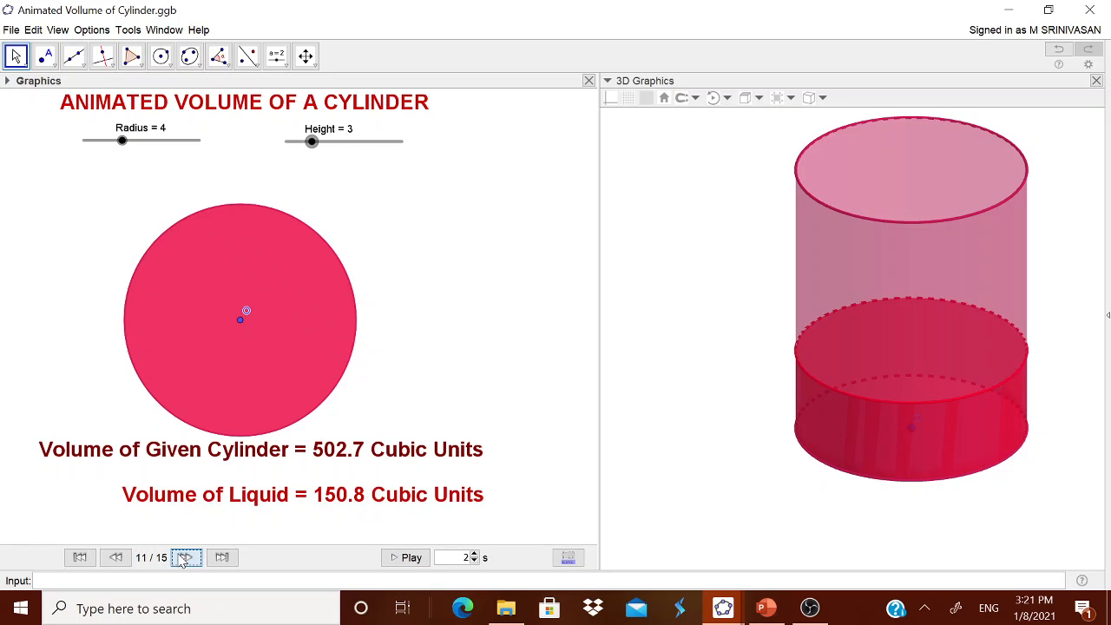
pyautogui.click(183, 560)
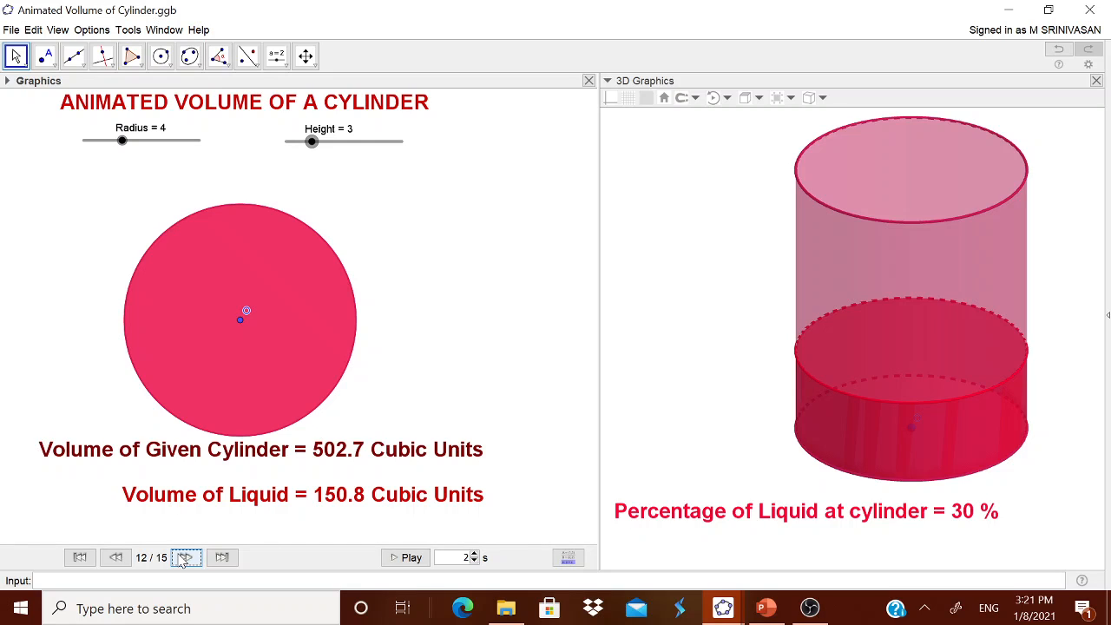
pyautogui.click(183, 559)
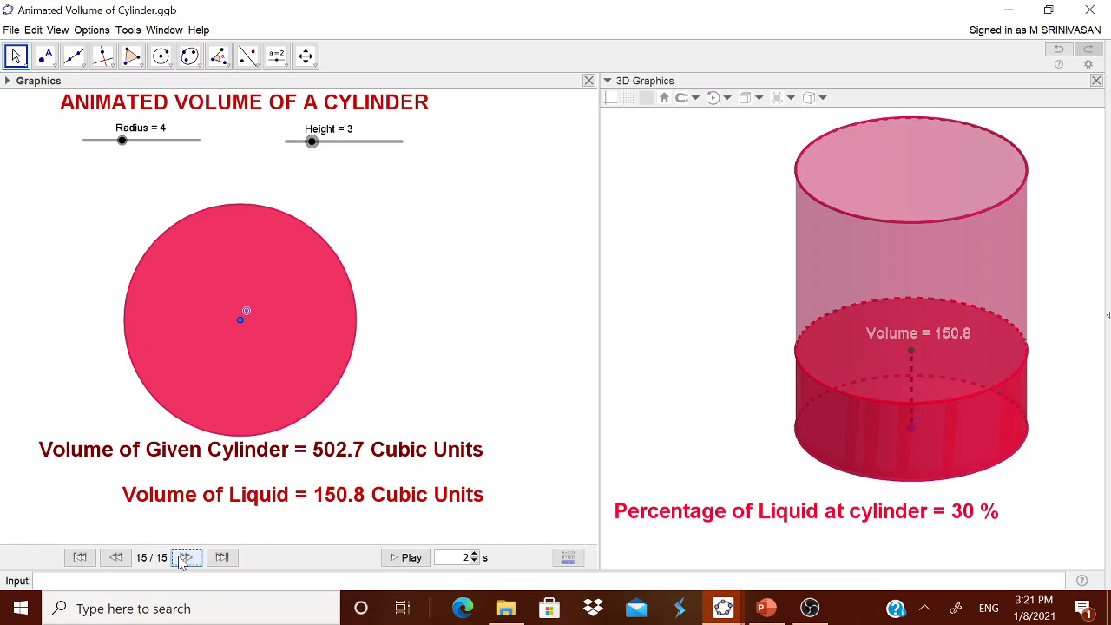
# - Try a liquid Height of 4 in the finished cylinder worksheet, and return it to 3
pyautogui.moveTo(313, 143)
pyautogui.mouseDown()
pyautogui.moveTo(402, 137)
pyautogui.moveTo(303, 148)
pyautogui.moveTo(332, 157)
pyautogui.moveTo(372, 144)
pyautogui.moveTo(310, 149)
pyautogui.moveTo(328, 152)
pyautogui.mouseUp()
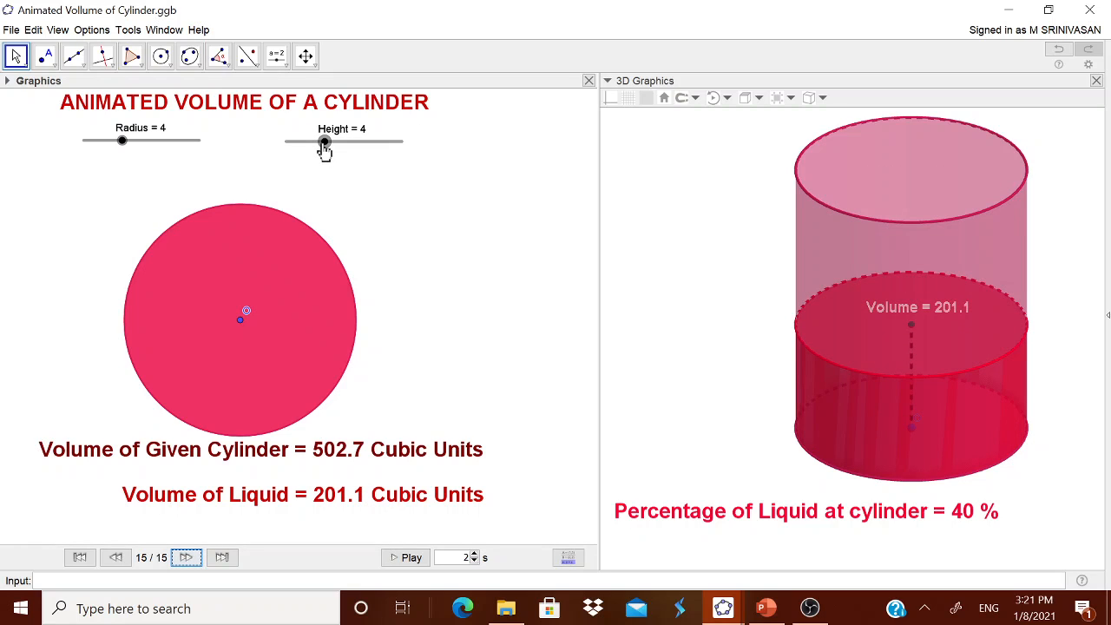
pyautogui.moveTo(324, 149); pyautogui.dragTo(310, 147)
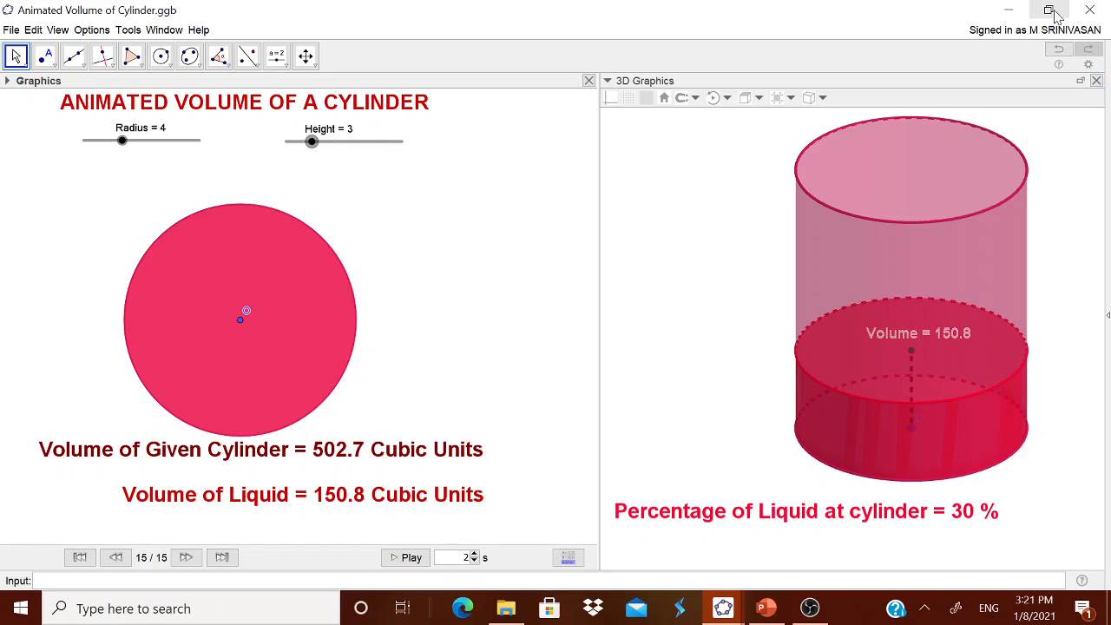
# - Minimize the finished cylinder worksheet and switch to the blank GeoGebra Classic 5 window
pyautogui.click(1009, 10)
pyautogui.moveTo(742, 591)
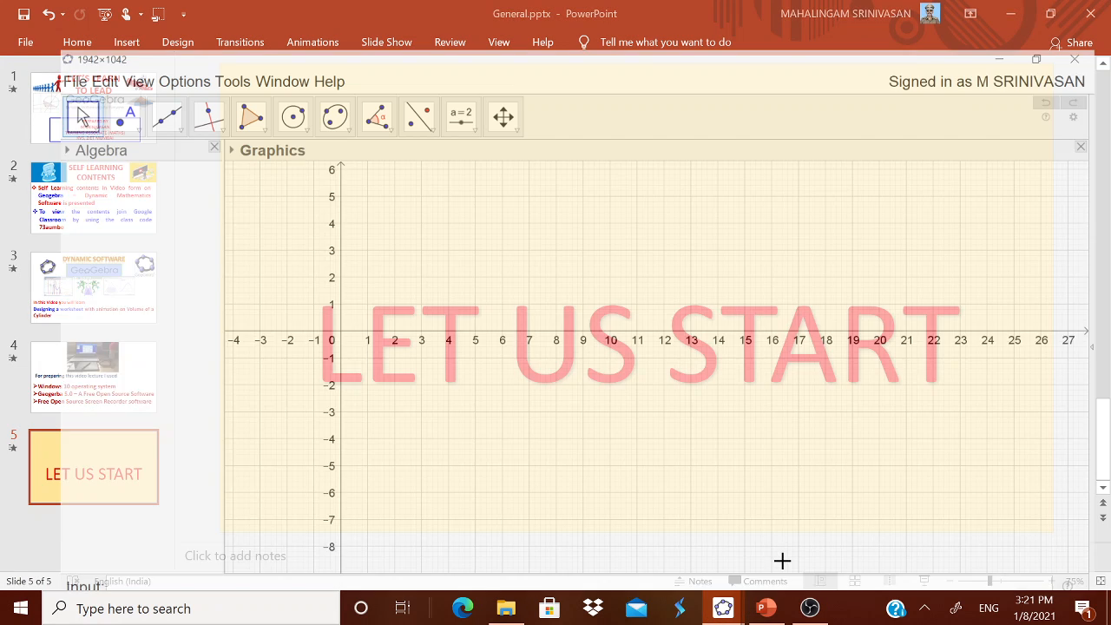
pyautogui.click(781, 563)
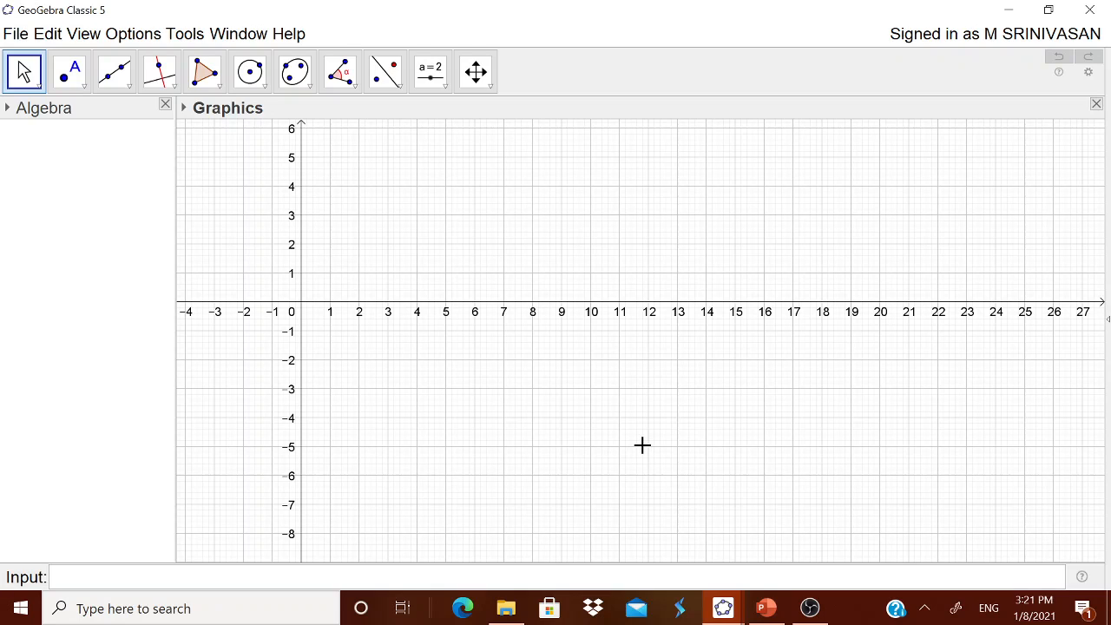
# - Check the labeling and rounding options of the new worksheet without changing them
pyautogui.click(137, 37)
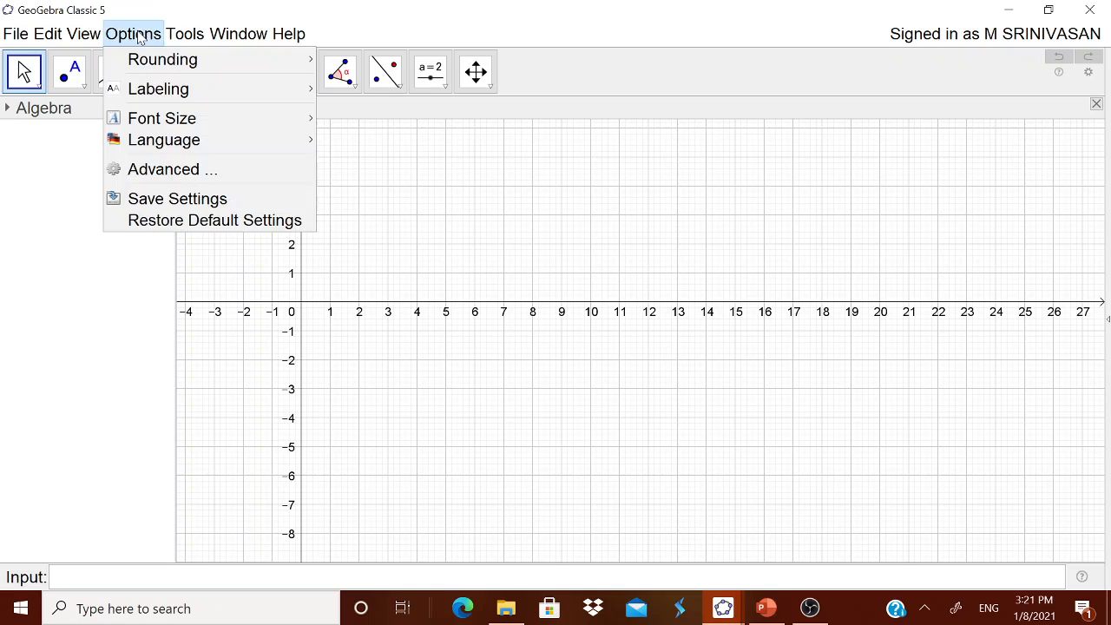
pyautogui.moveTo(161, 98)
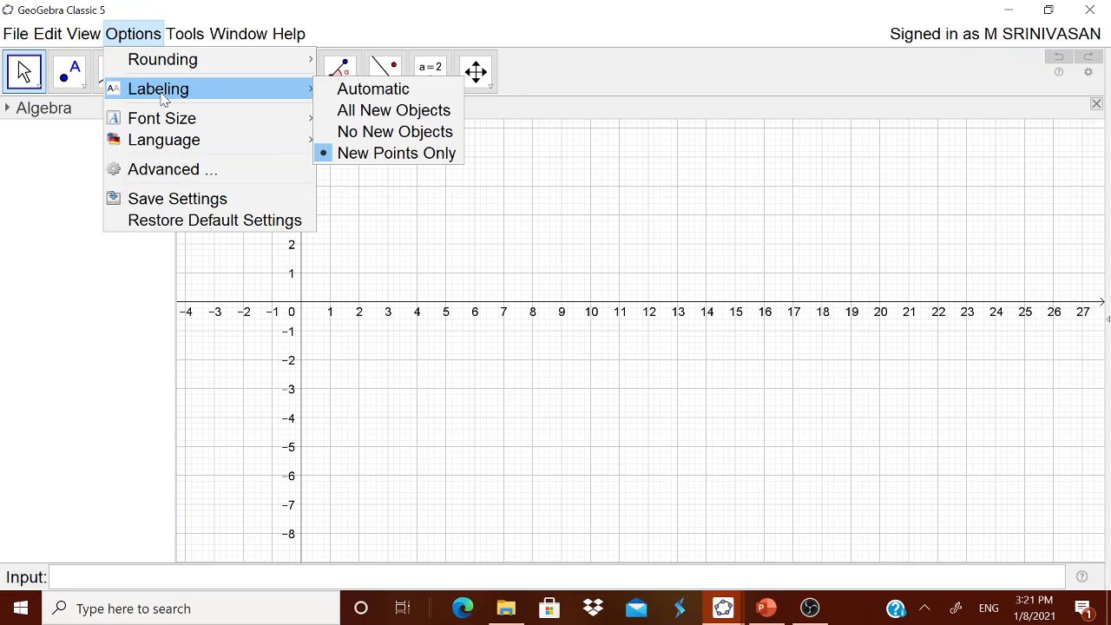
pyautogui.moveTo(179, 70)
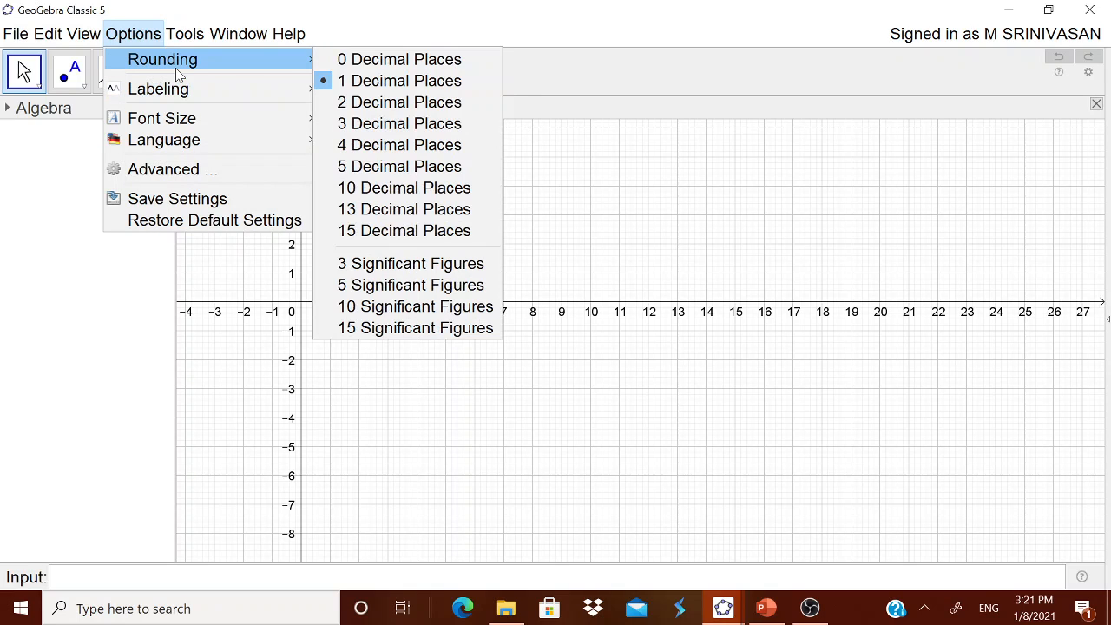
pyautogui.click(414, 29)
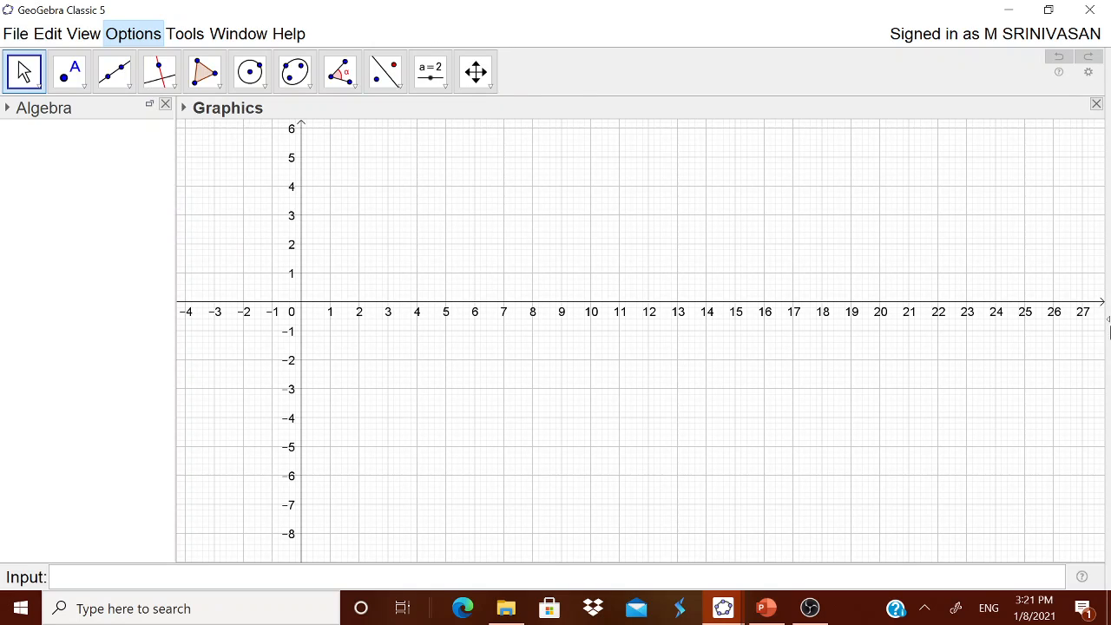
# - Show the 3D Graphics view beside the Graphics view and widen it
pyautogui.click(83, 33)
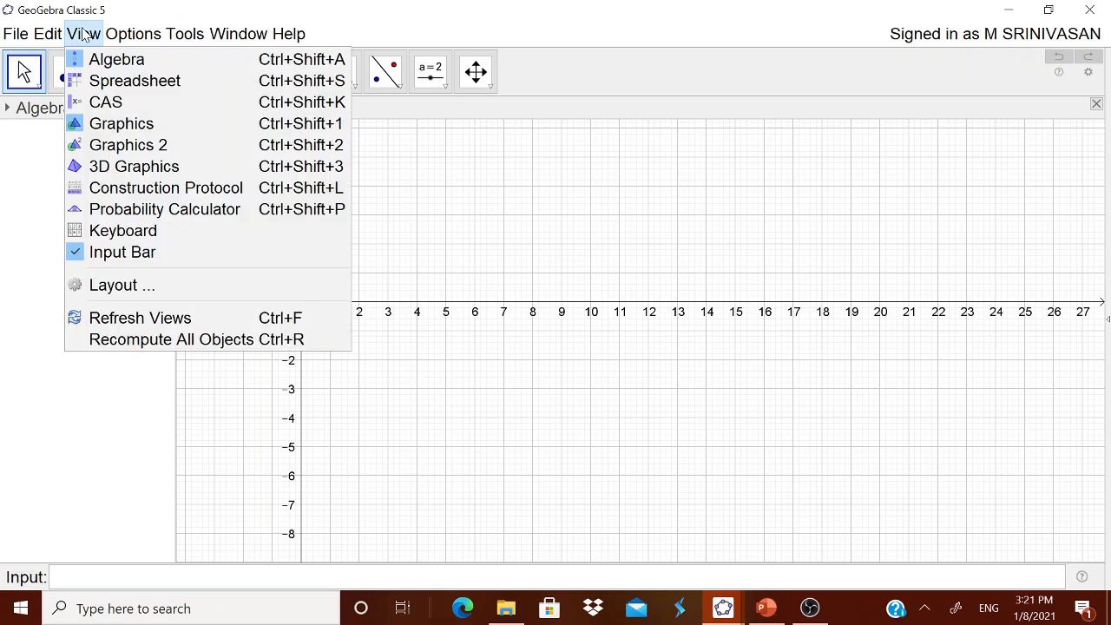
pyautogui.click(150, 166)
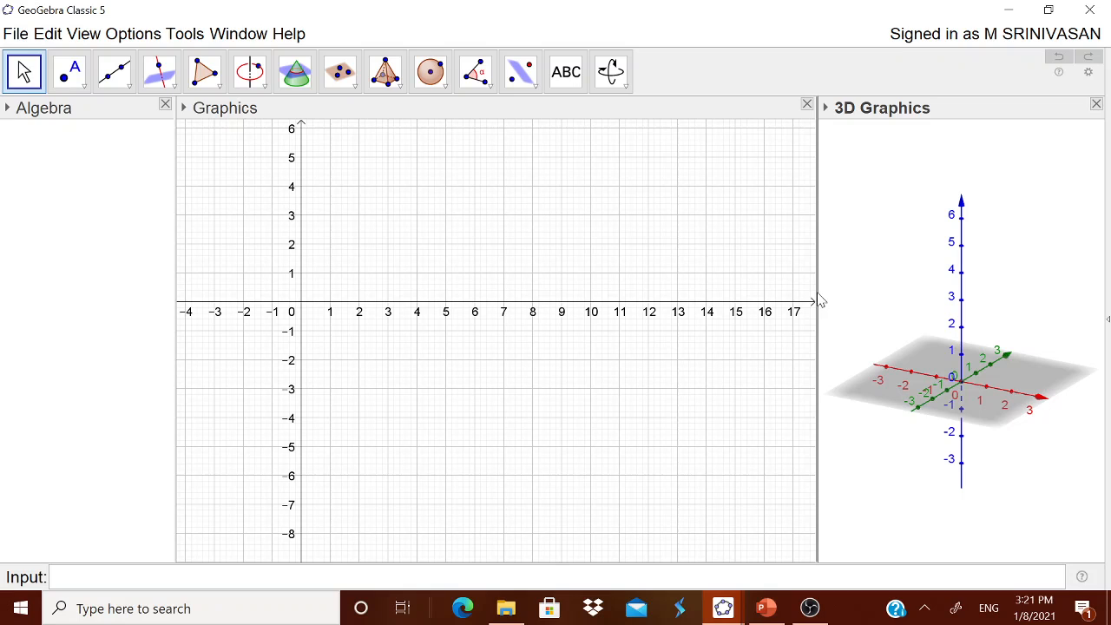
pyautogui.moveTo(819, 300); pyautogui.dragTo(685, 305)
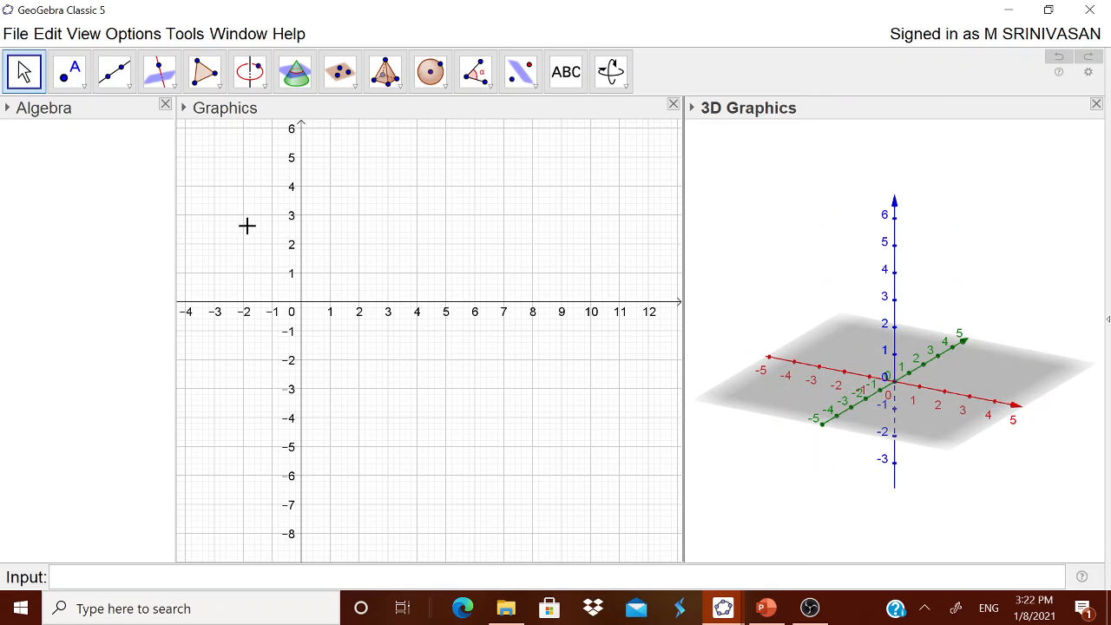
# - Hide the axes and grid in the 2D Graphics view and widen the 3D Graphics view a little more
pyautogui.click(185, 109)
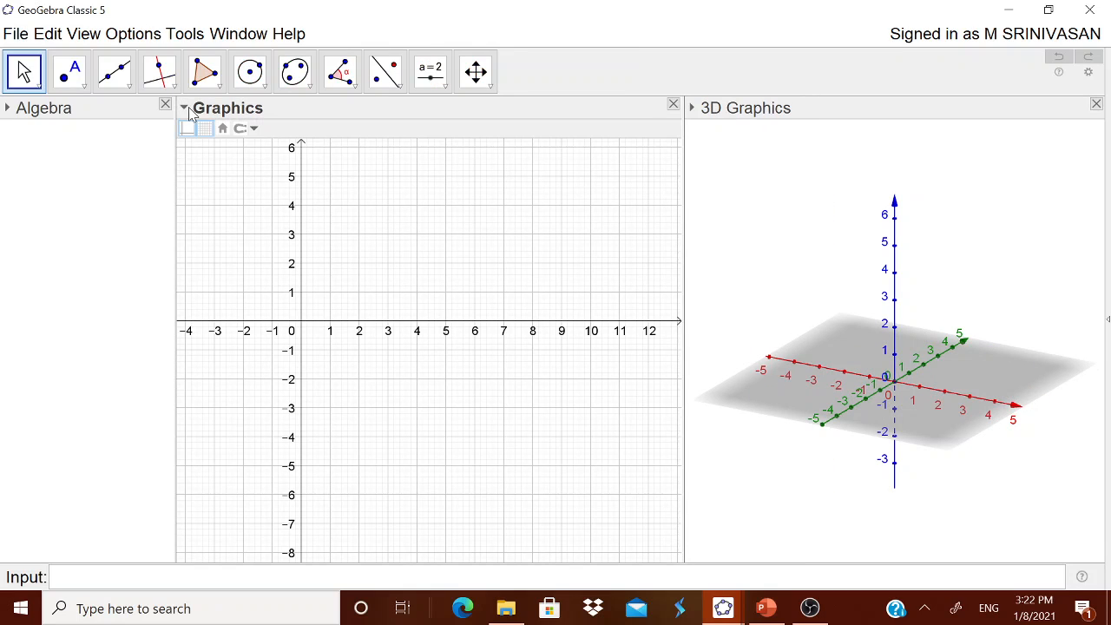
pyautogui.click(189, 129)
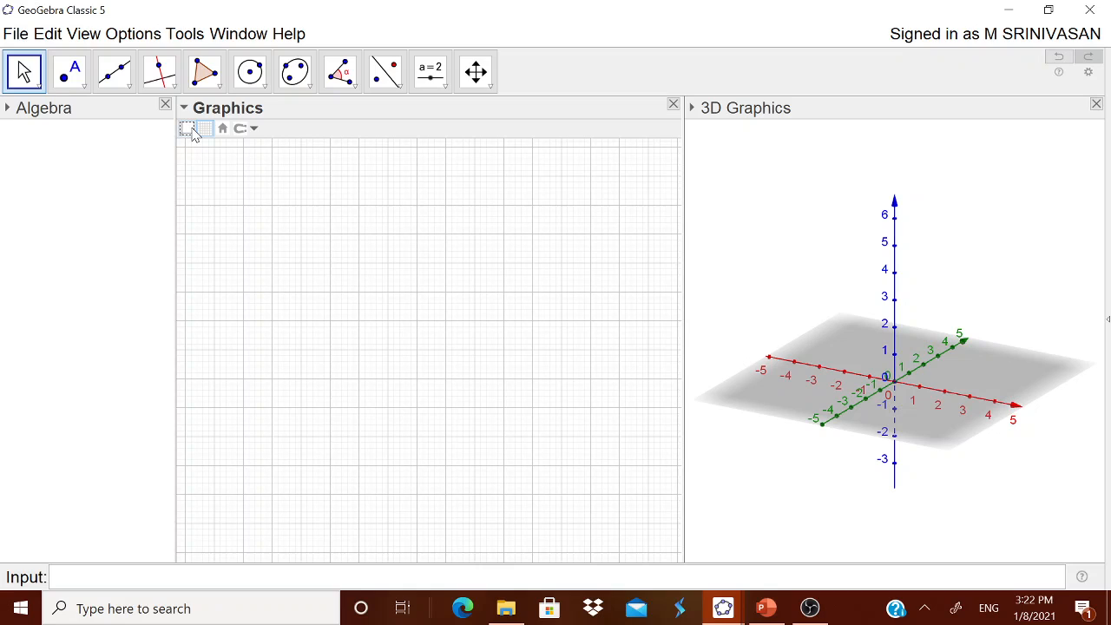
pyautogui.click(205, 131)
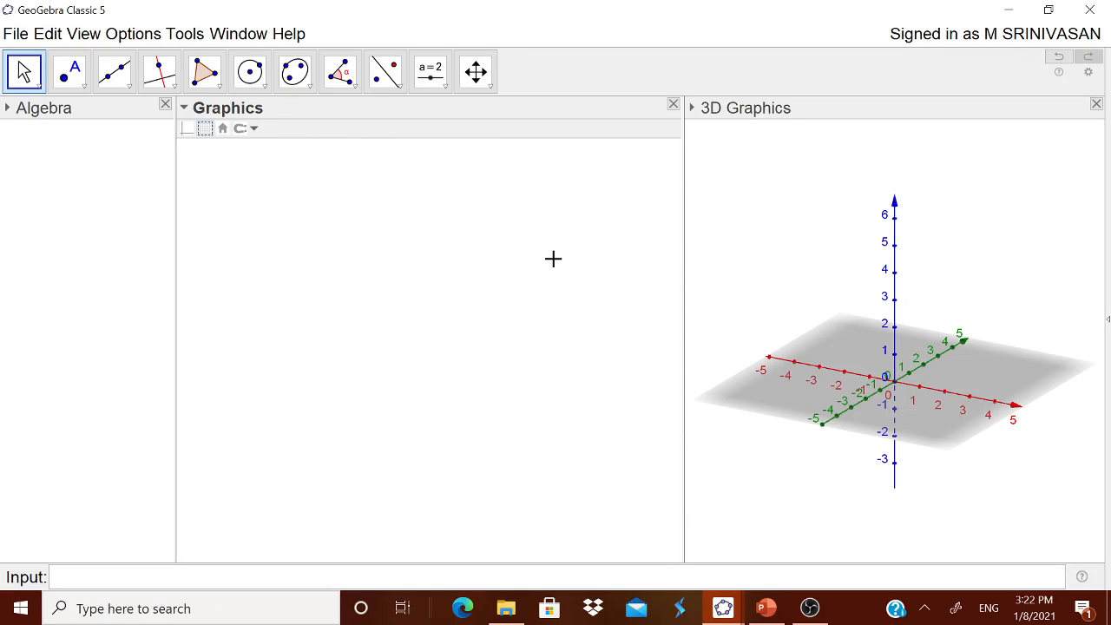
pyautogui.moveTo(680, 270); pyautogui.dragTo(647, 272)
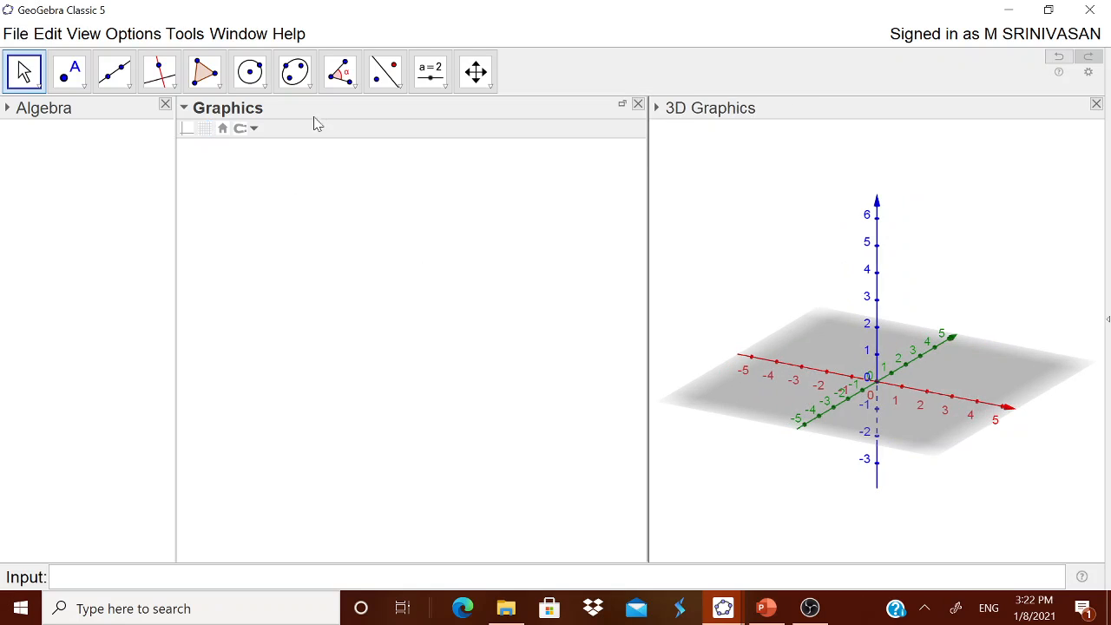
# - Add the text "Animated Volume of Cylinder" to the Graphics view and place it as a centred title near the upper edge
pyautogui.click(446, 89)
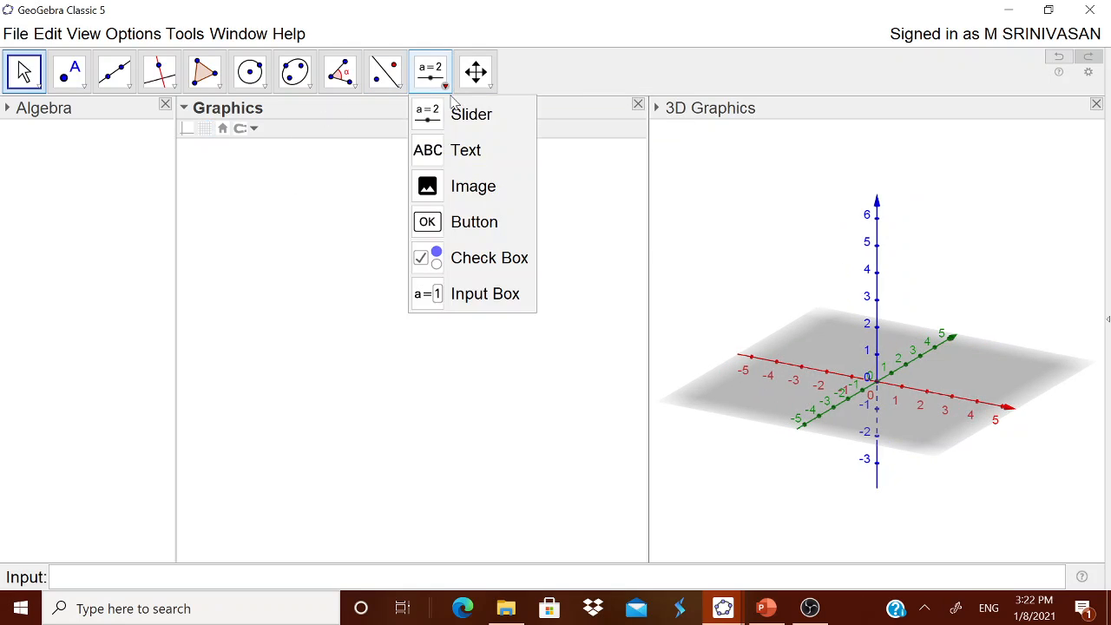
pyautogui.click(459, 151)
pyautogui.click(415, 190)
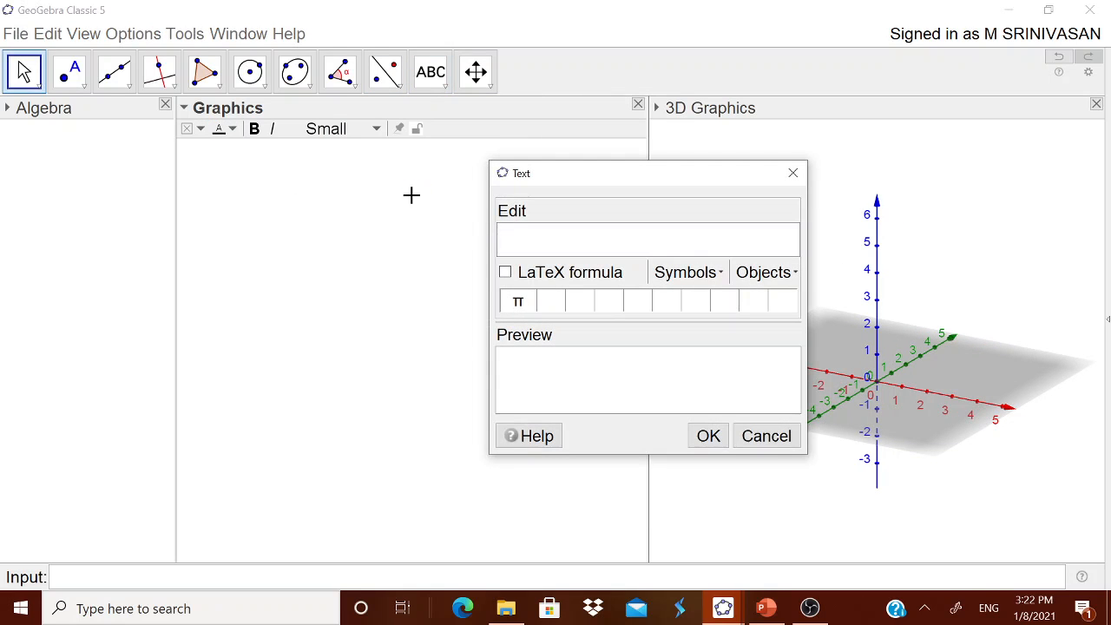
pyautogui.write('Anim')
pyautogui.press('BackSpace')
pyautogui.press('BackSpace')
pyautogui.write('imated Volume ')
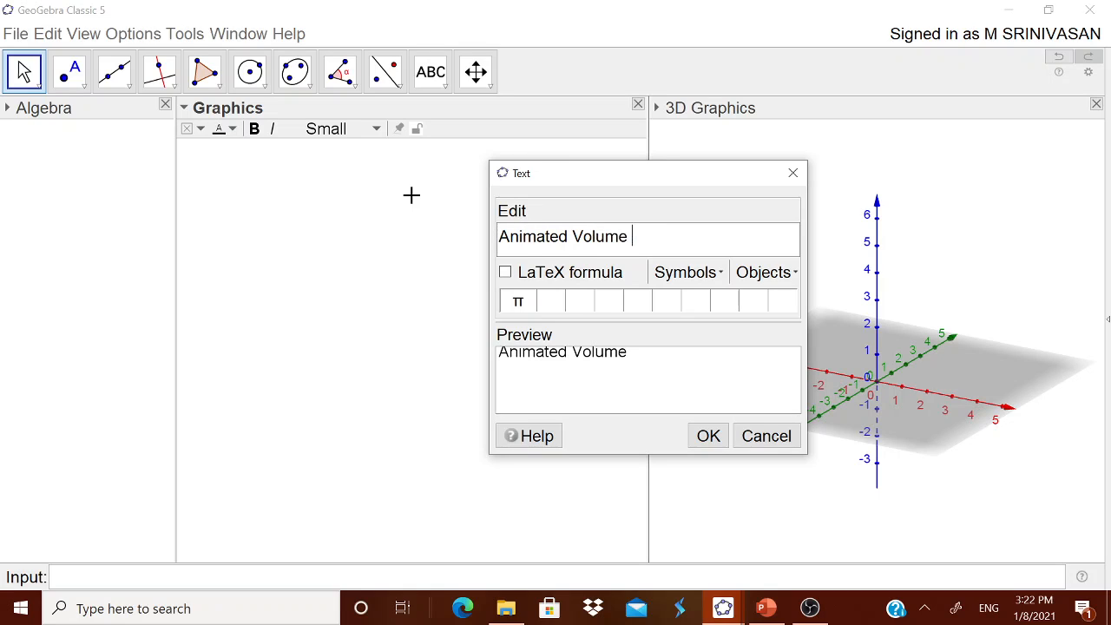
pyautogui.write('of Cylinder')
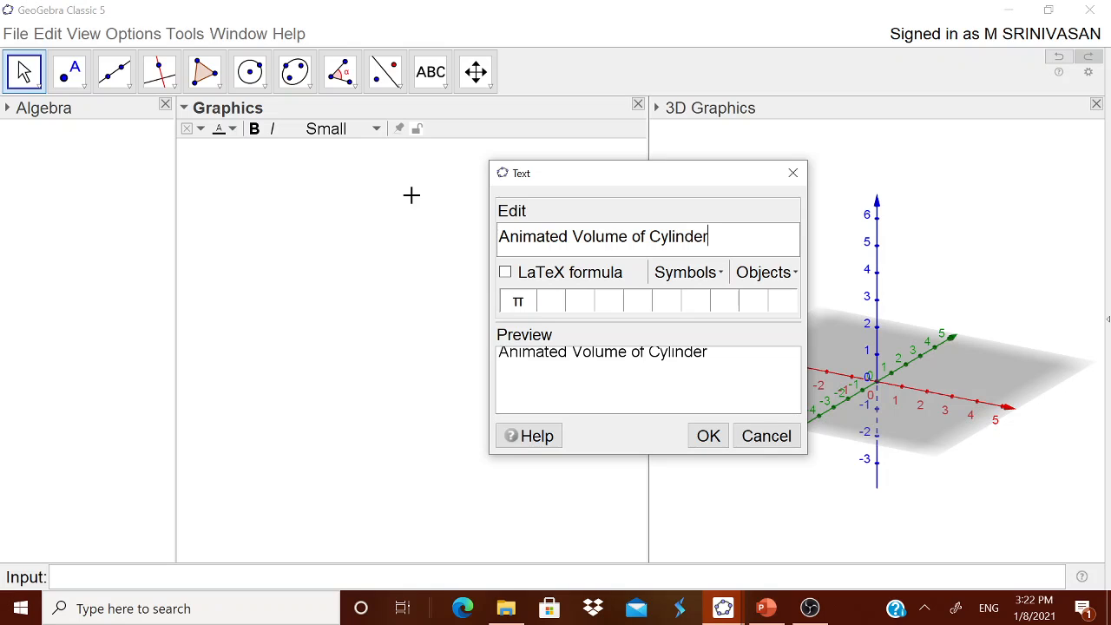
pyautogui.click(717, 439)
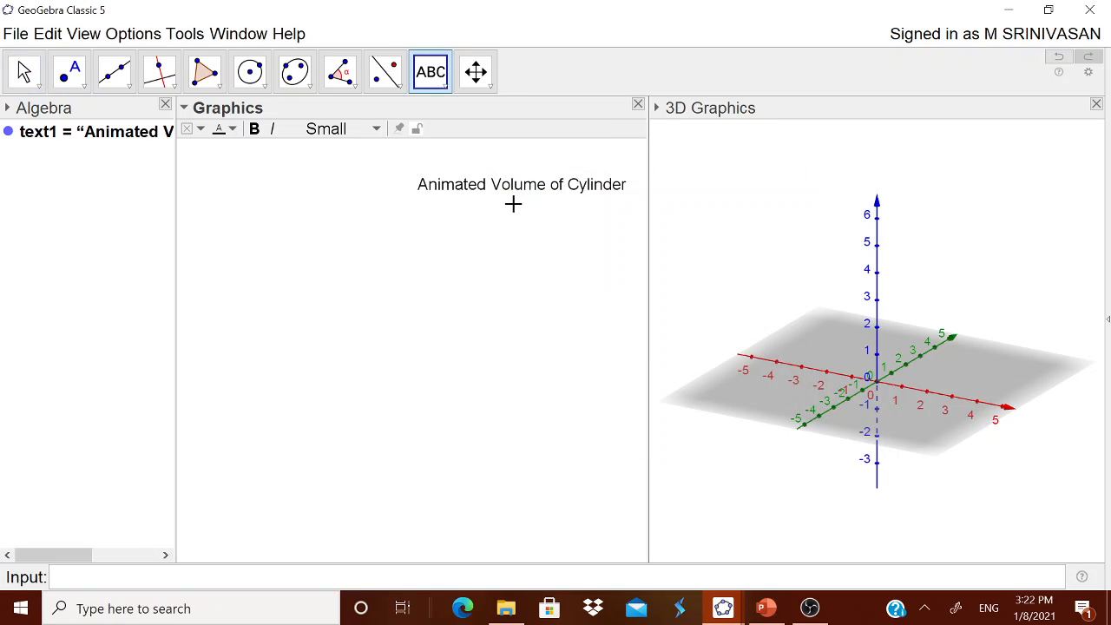
pyautogui.moveTo(509, 199); pyautogui.dragTo(384, 183)
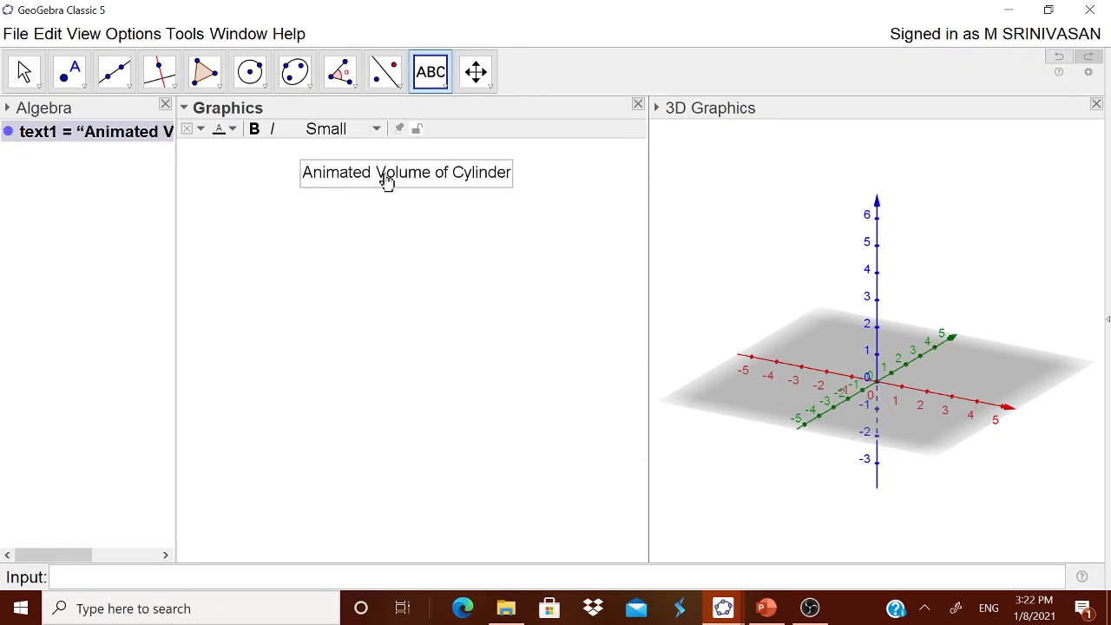
# - Hide the plane and the axes in the 3D Graphics view
pyautogui.rightClick(830, 343)
pyautogui.click(866, 434)
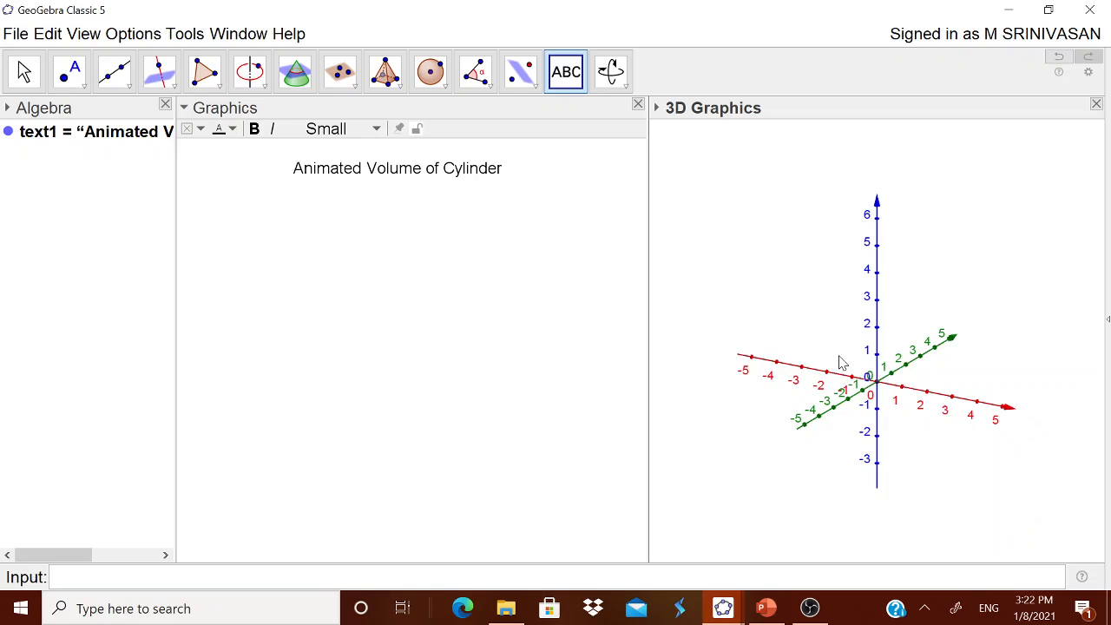
pyautogui.rightClick(840, 357)
pyautogui.click(868, 404)
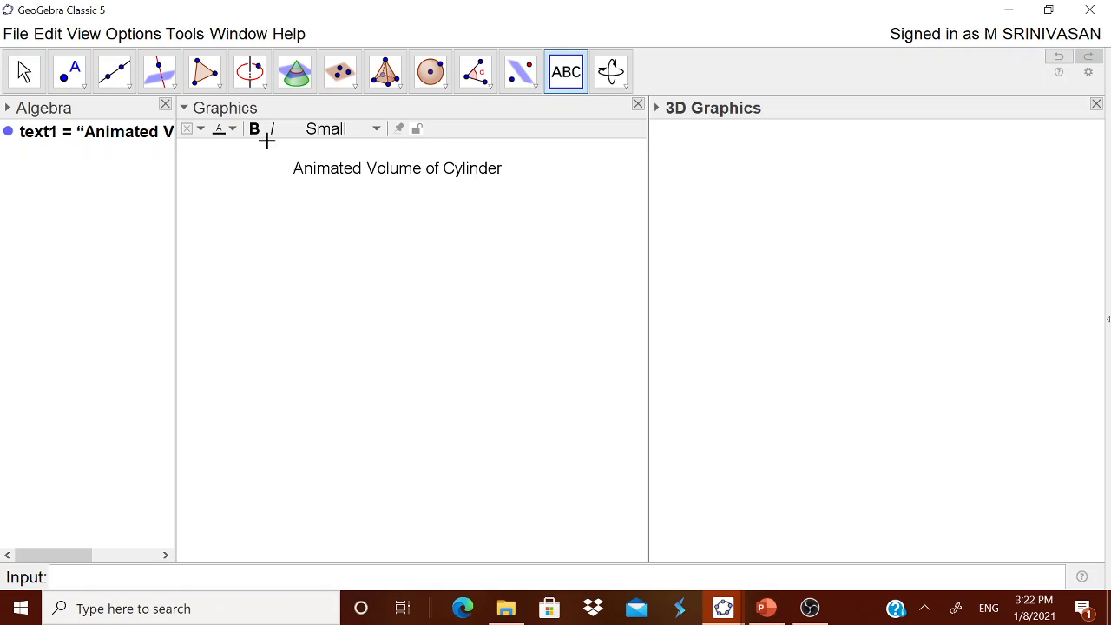
pyautogui.click(362, 246)
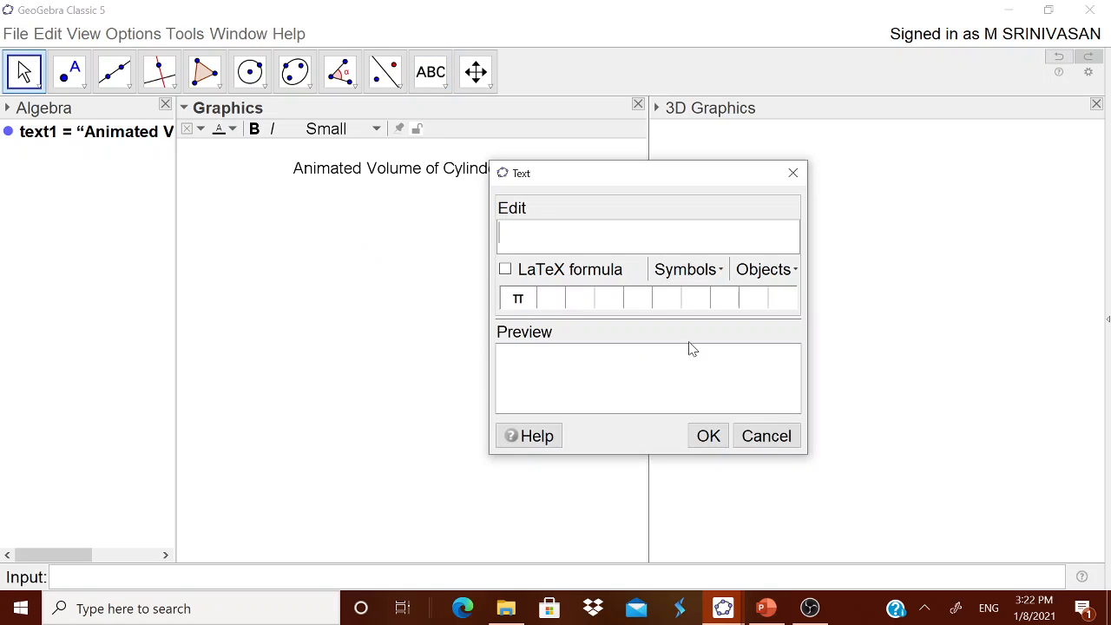
pyautogui.click(766, 435)
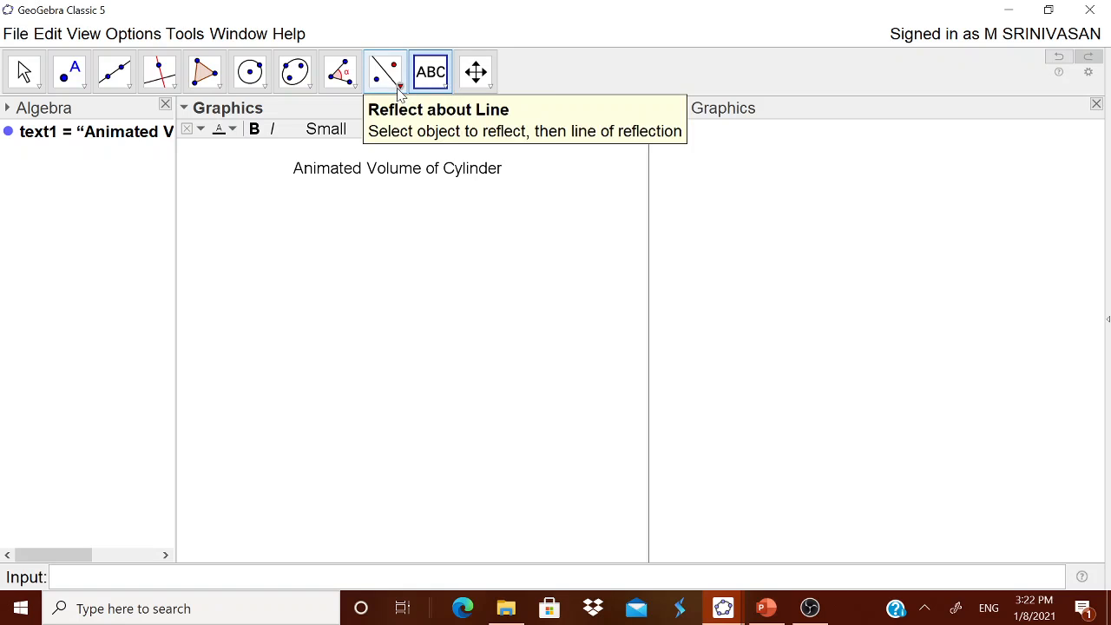
# - Create a number slider named Radius with a minimum of 1 and move it just below the start of the title
pyautogui.click(399, 92)
pyautogui.click(434, 78)
pyautogui.click(447, 112)
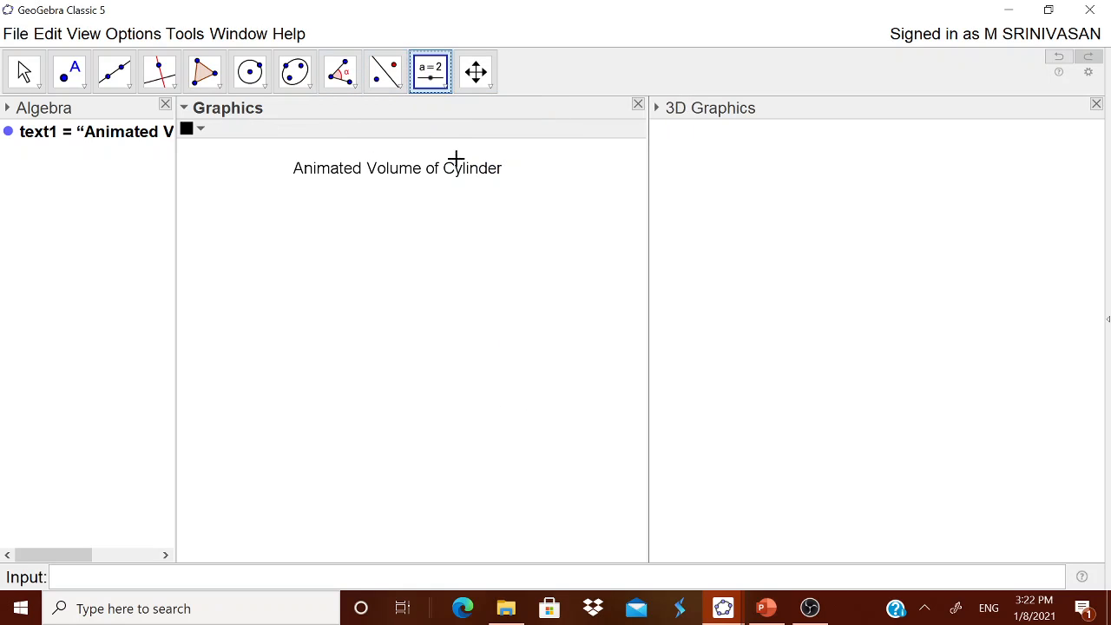
pyautogui.click(446, 249)
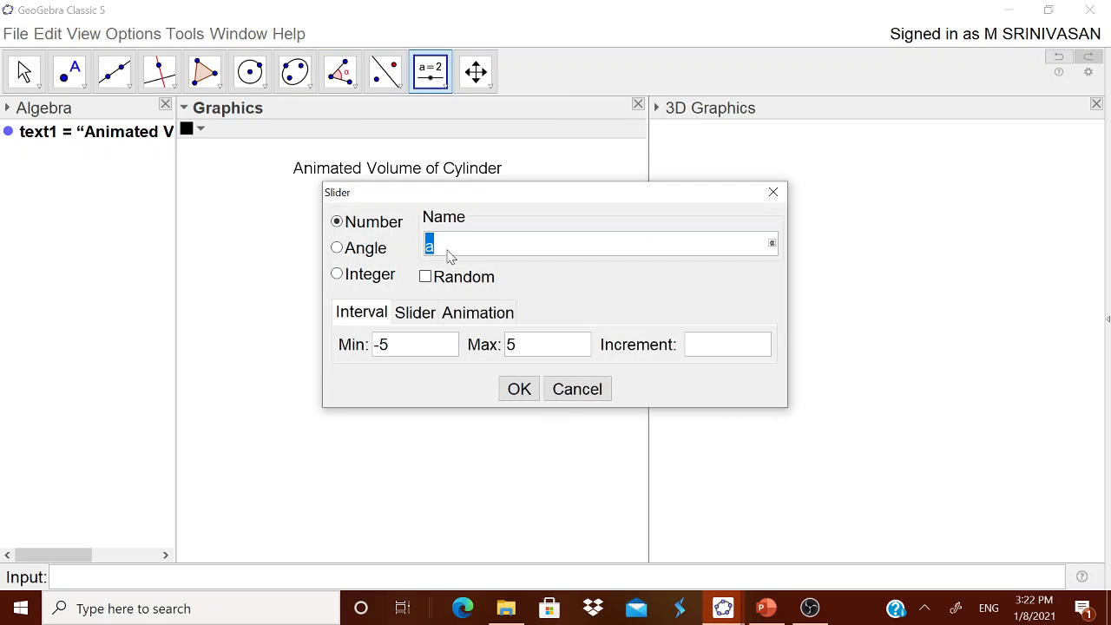
pyautogui.write('Radius')
pyautogui.moveTo(401, 348); pyautogui.dragTo(364, 347)
pyautogui.write('1')
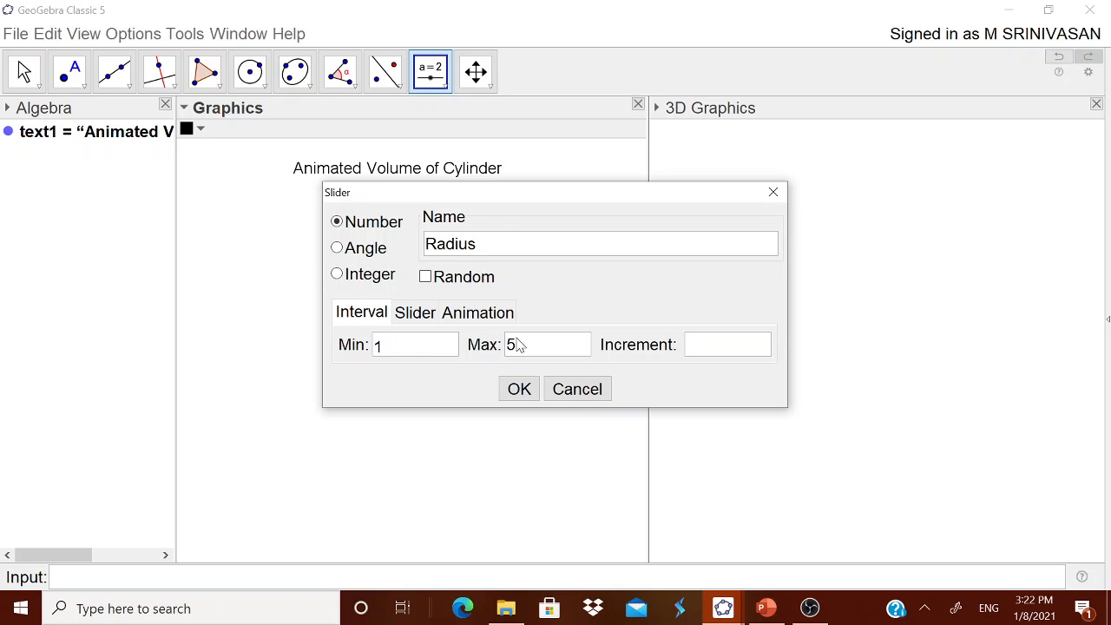
pyautogui.moveTo(526, 347); pyautogui.dragTo(507, 349)
pyautogui.write('10')
pyautogui.click(714, 353)
pyautogui.click(521, 390)
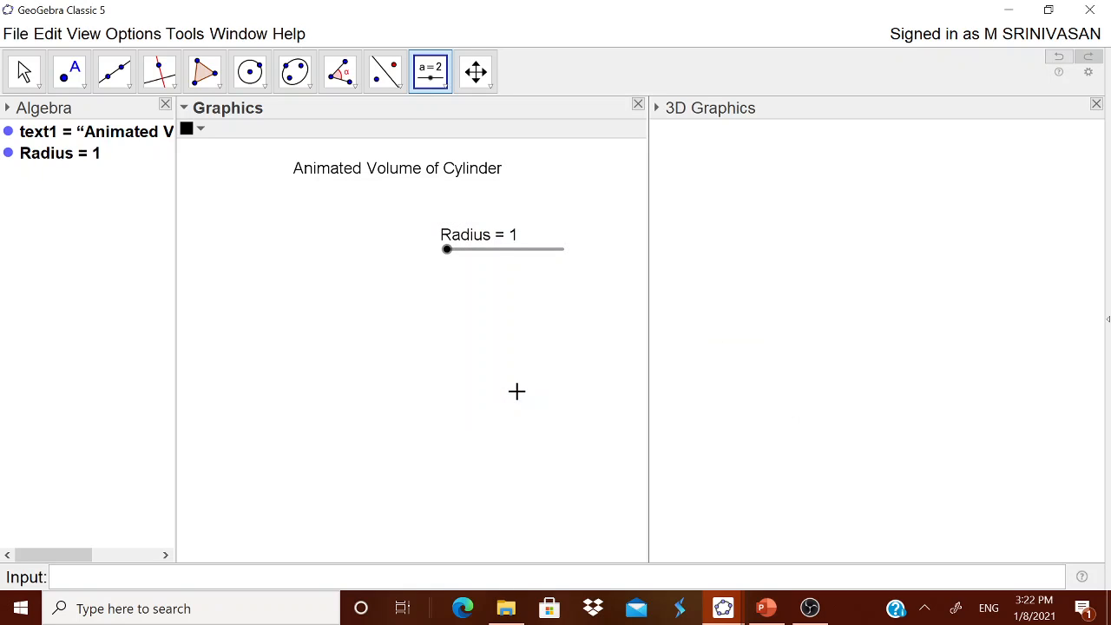
pyautogui.moveTo(493, 260); pyautogui.dragTo(316, 225)
# - Create a number slider named Height with a minimum of 1 and place it beside the Radius slider, below the title
pyautogui.click(416, 314)
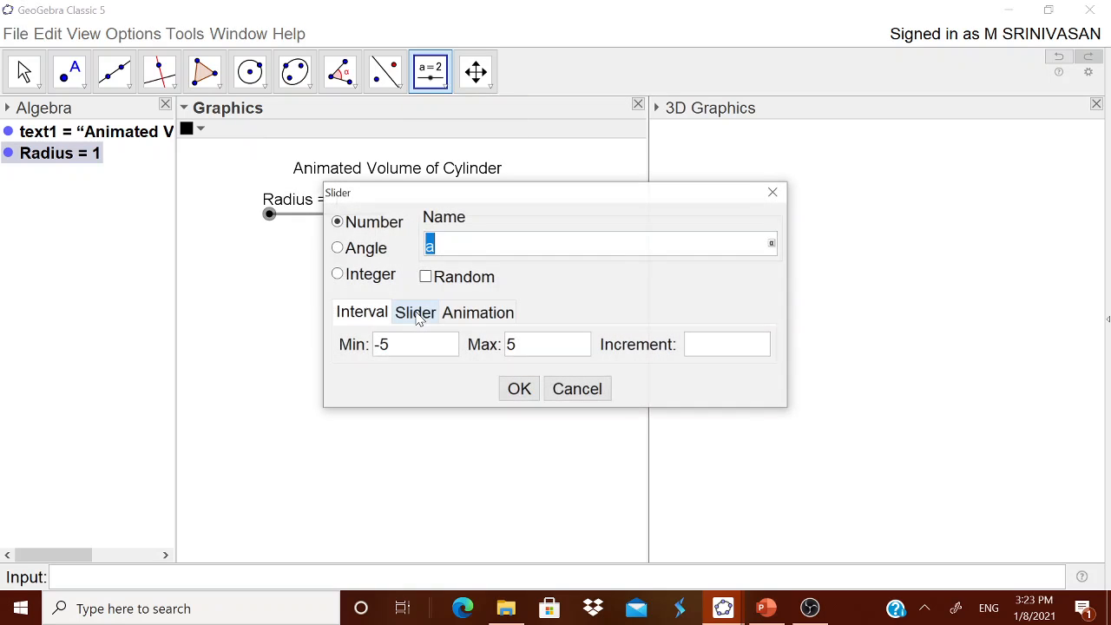
pyautogui.write('Heigh')
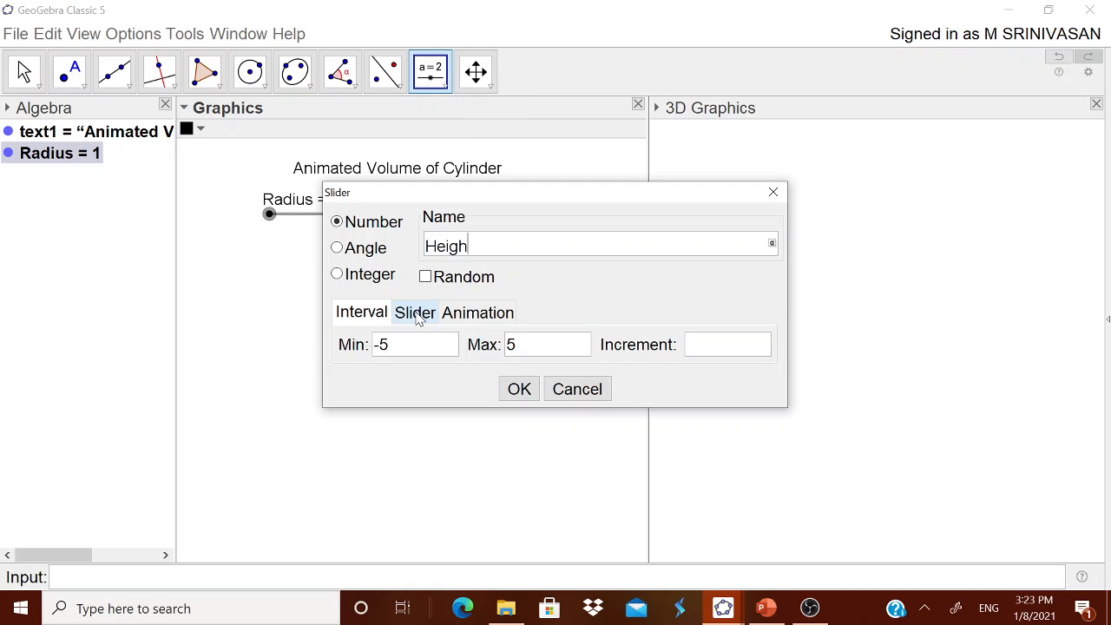
pyautogui.write('t')
pyautogui.moveTo(395, 347); pyautogui.dragTo(362, 354)
pyautogui.write('1')
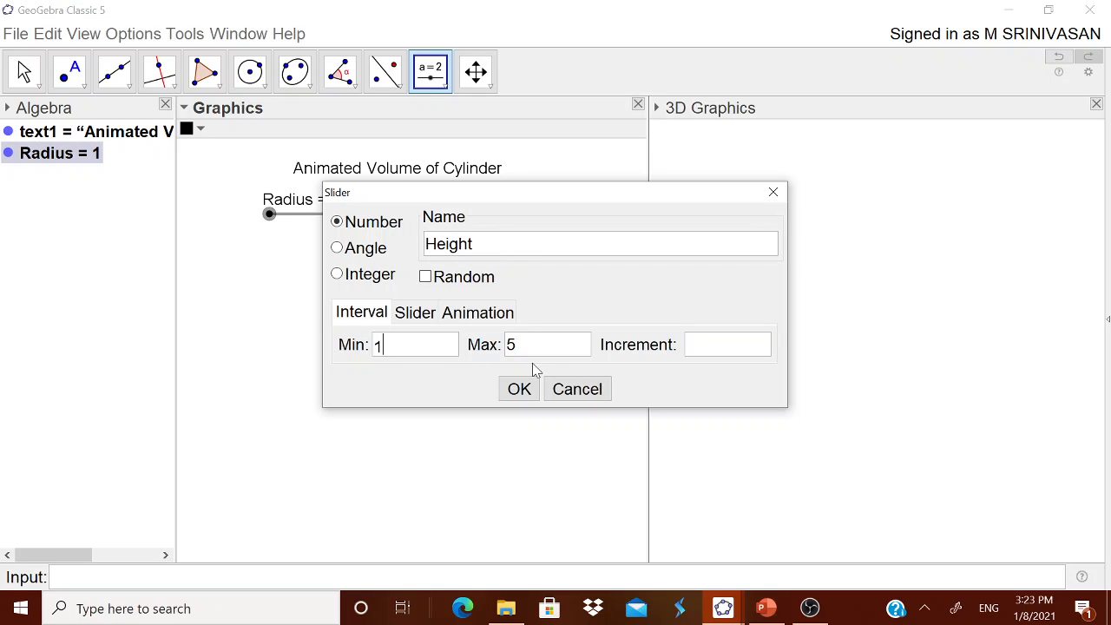
pyautogui.moveTo(534, 354); pyautogui.dragTo(509, 354)
pyautogui.write('1')
pyautogui.click(517, 389)
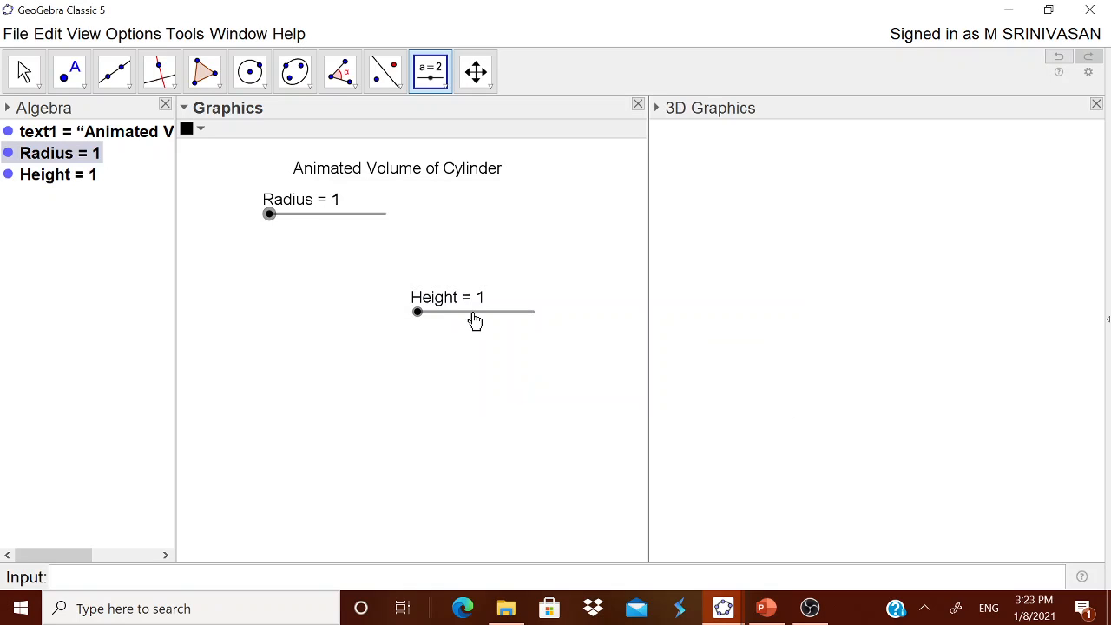
pyautogui.moveTo(492, 294); pyautogui.dragTo(500, 217)
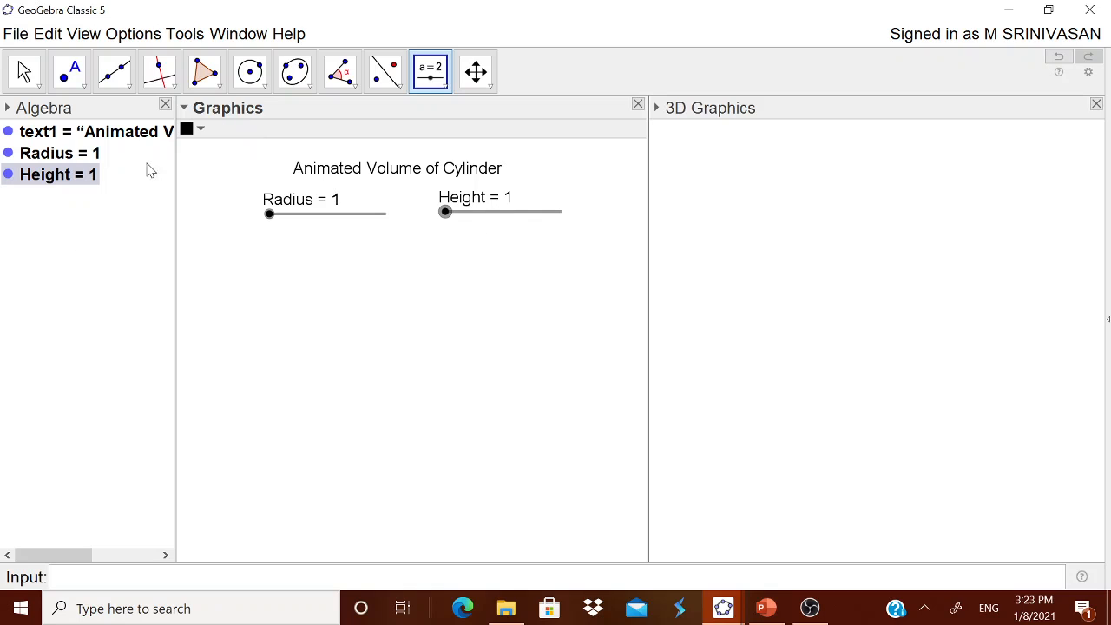
# - Draw a circle by centre and radius below the sliders with Radius as its radius, and set the Radius slider to 3
pyautogui.click(262, 81)
pyautogui.click(310, 164)
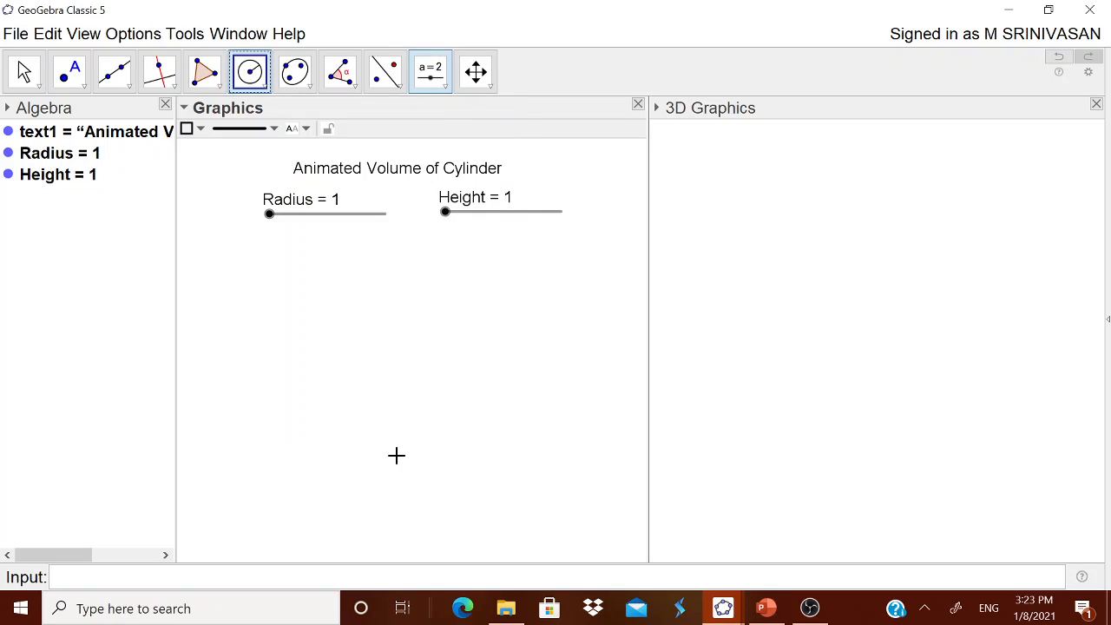
pyautogui.click(342, 378)
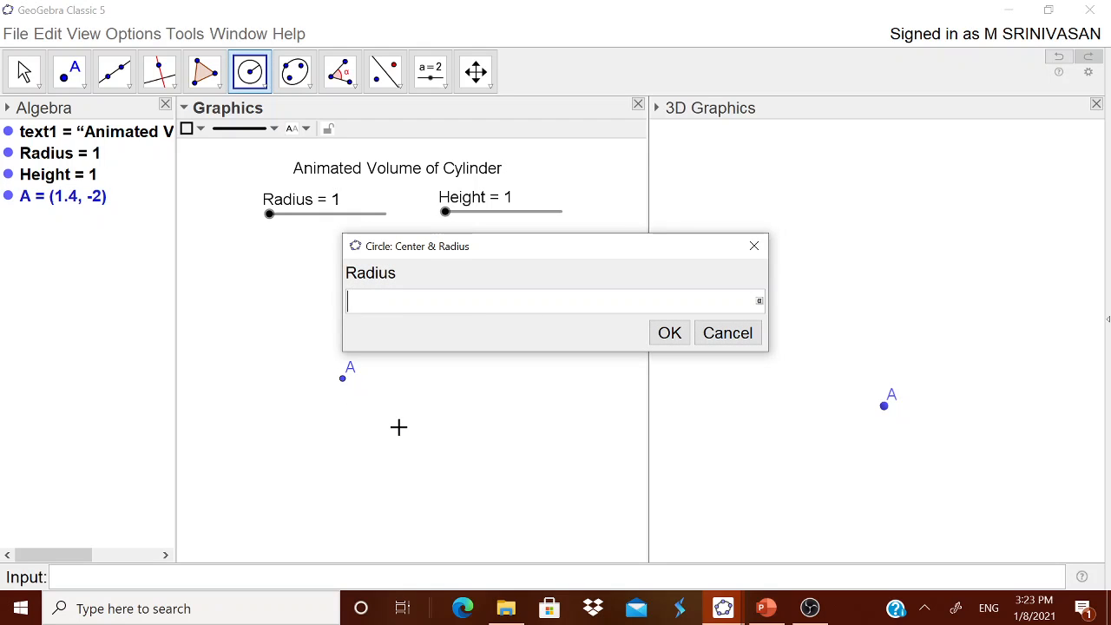
pyautogui.write('Radius')
pyautogui.click(674, 339)
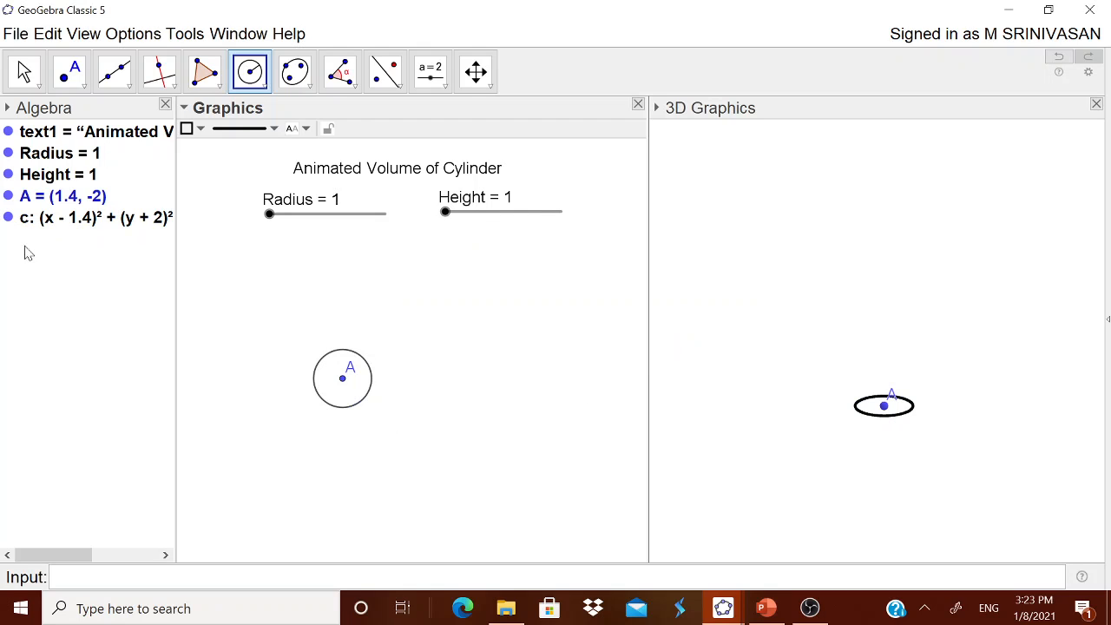
pyautogui.click(83, 80)
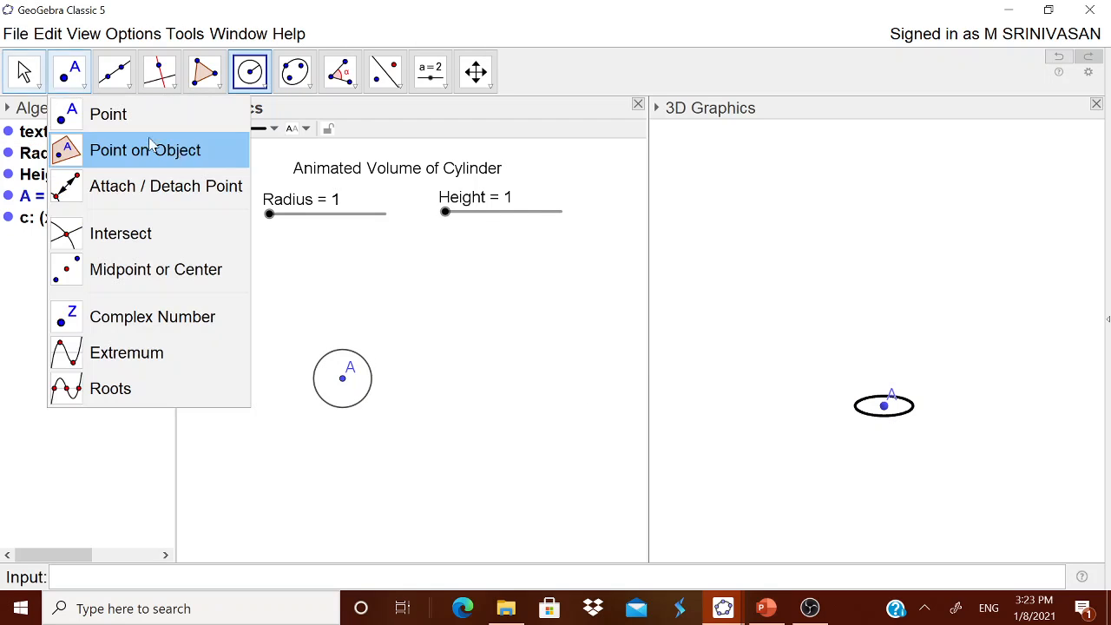
pyautogui.press('Escape')
pyautogui.moveTo(269, 215); pyautogui.dragTo(296, 226)
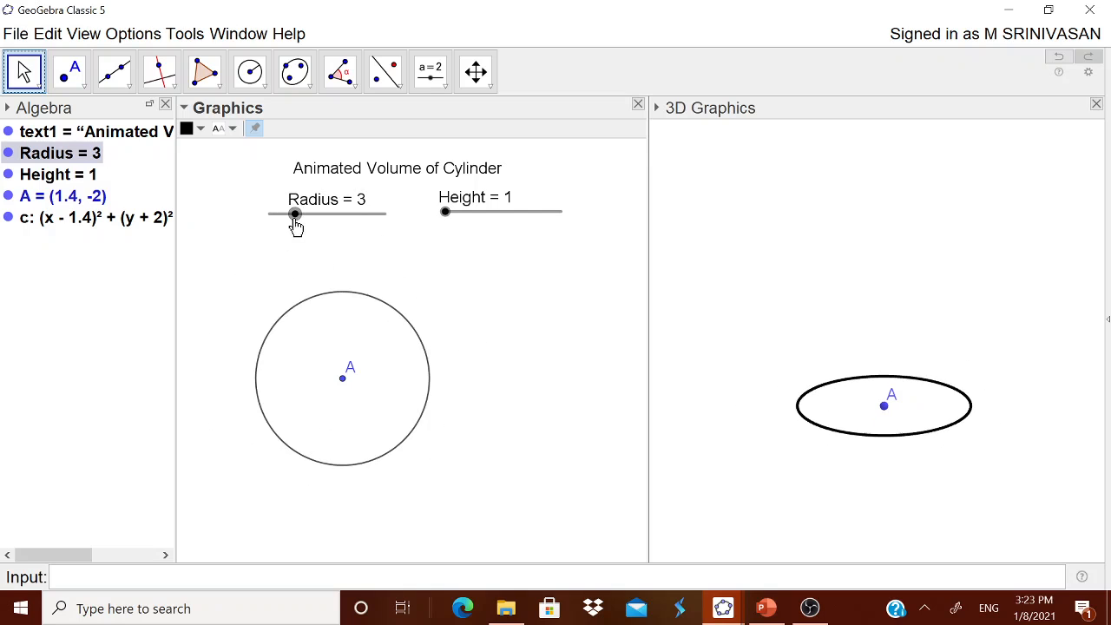
# - Rename the circle's centre point A to O
pyautogui.rightClick(344, 381)
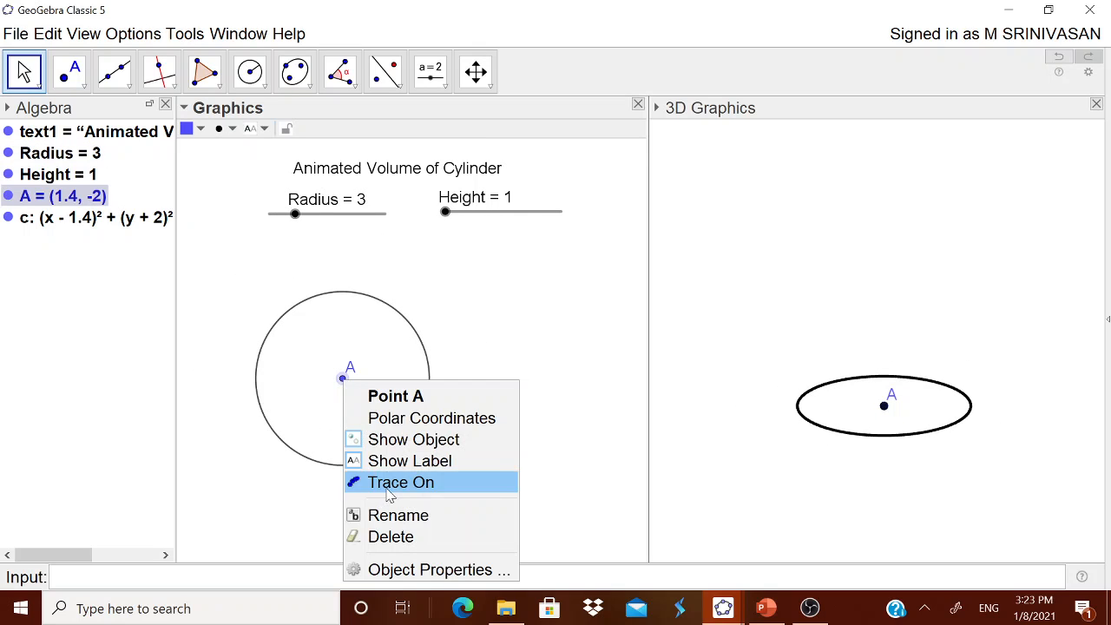
pyautogui.click(391, 516)
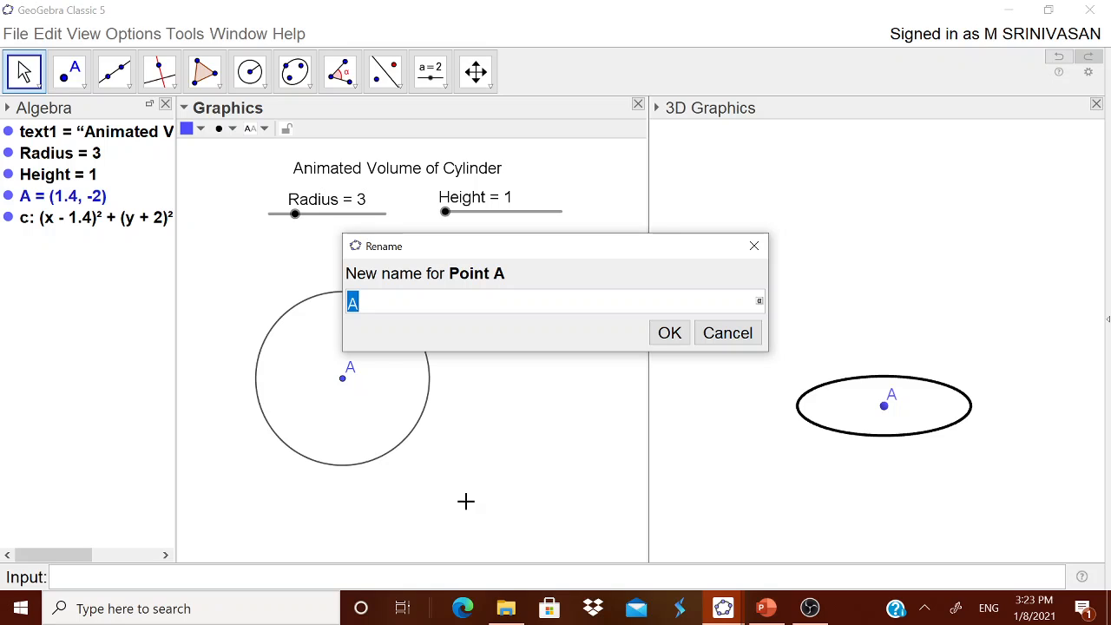
pyautogui.write('O')
pyautogui.click(676, 344)
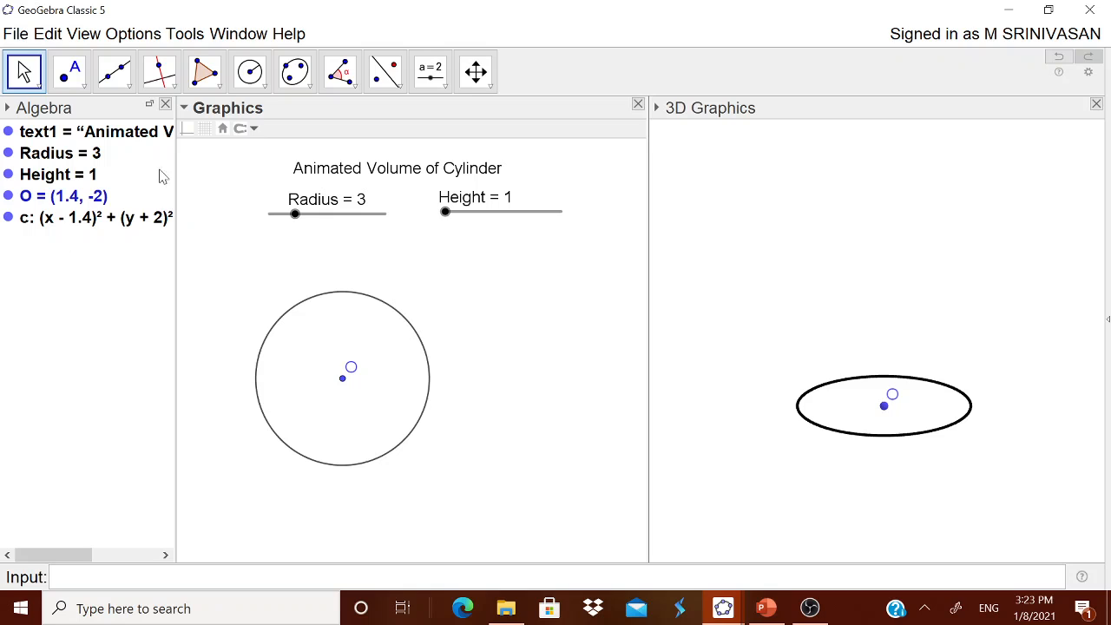
pyautogui.rightClick(363, 339)
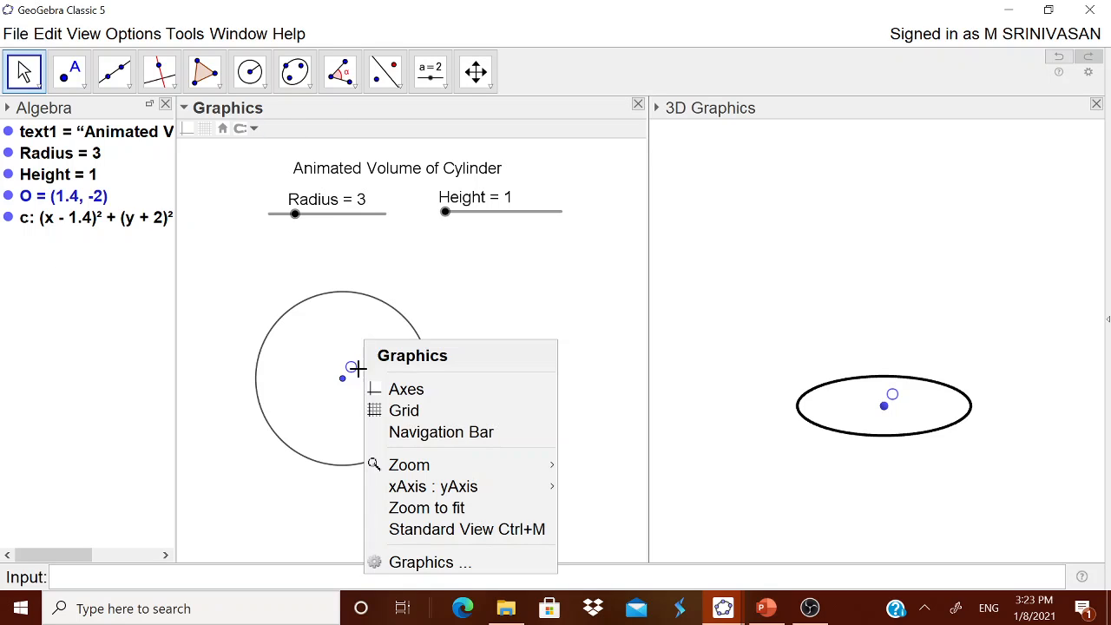
pyautogui.click(350, 396)
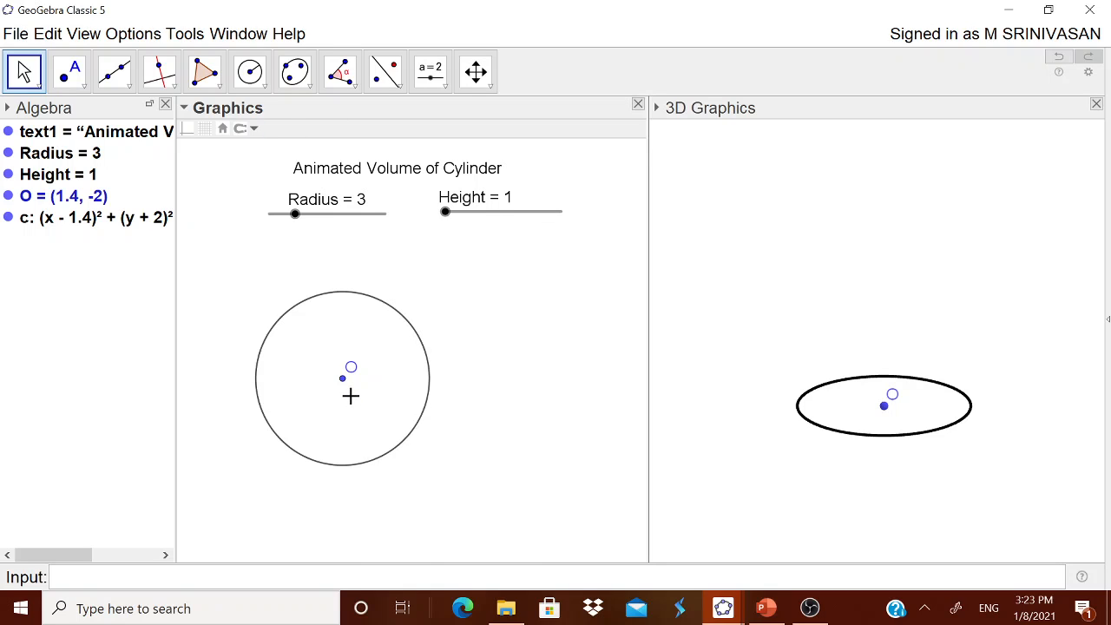
pyautogui.rightClick(350, 395)
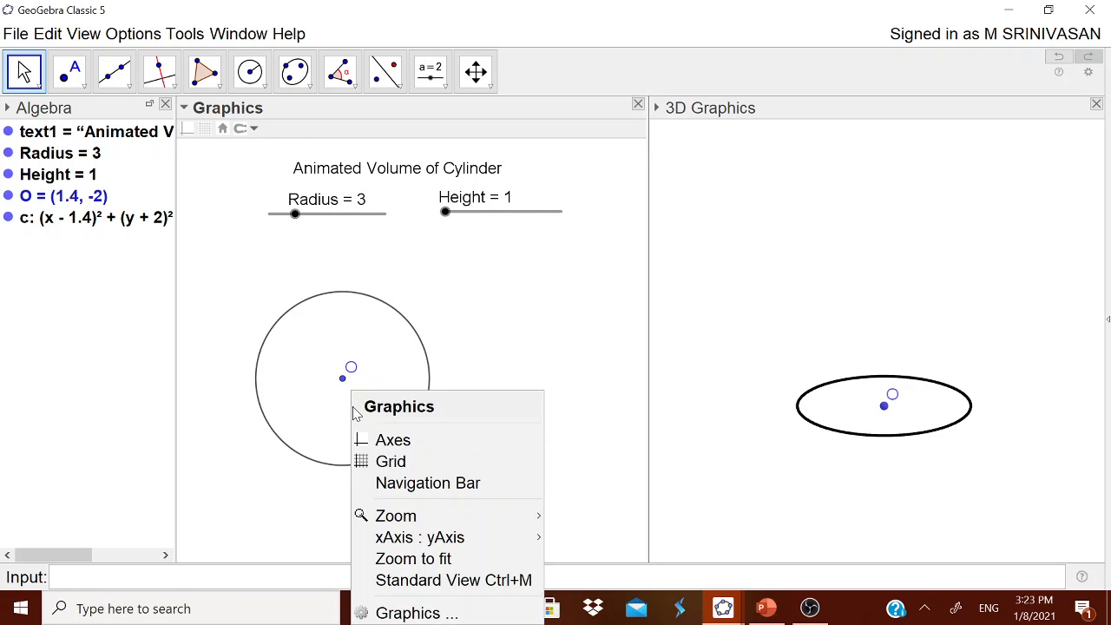
pyautogui.click(427, 364)
# - Colour the circle blue (51, 51, 255) and raise its fill opacity to about 45%
pyautogui.rightClick(103, 224)
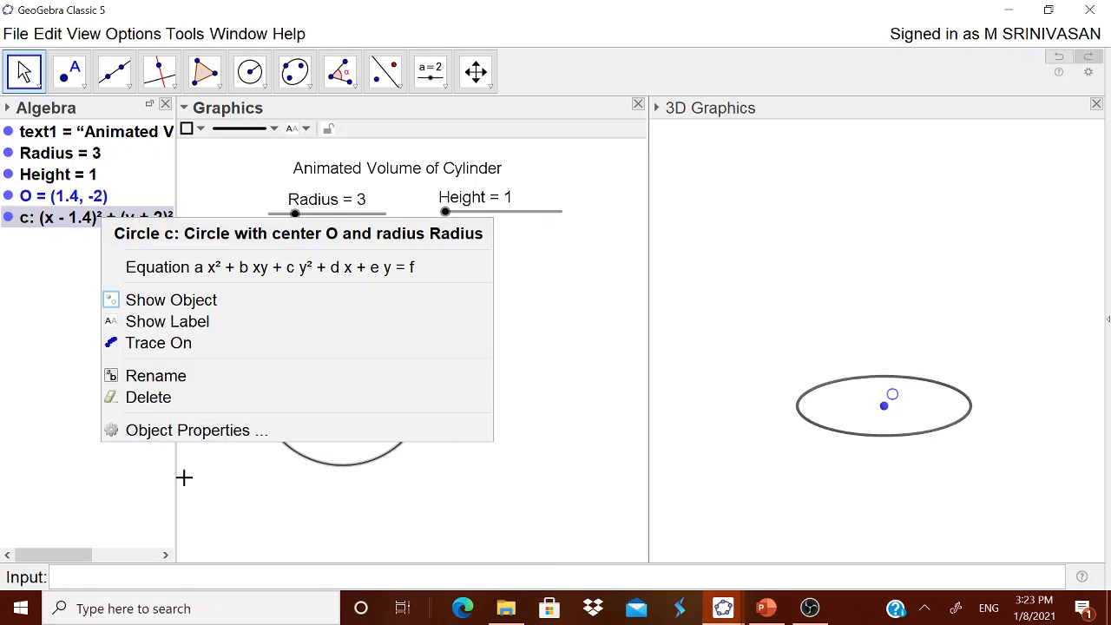
pyautogui.click(207, 430)
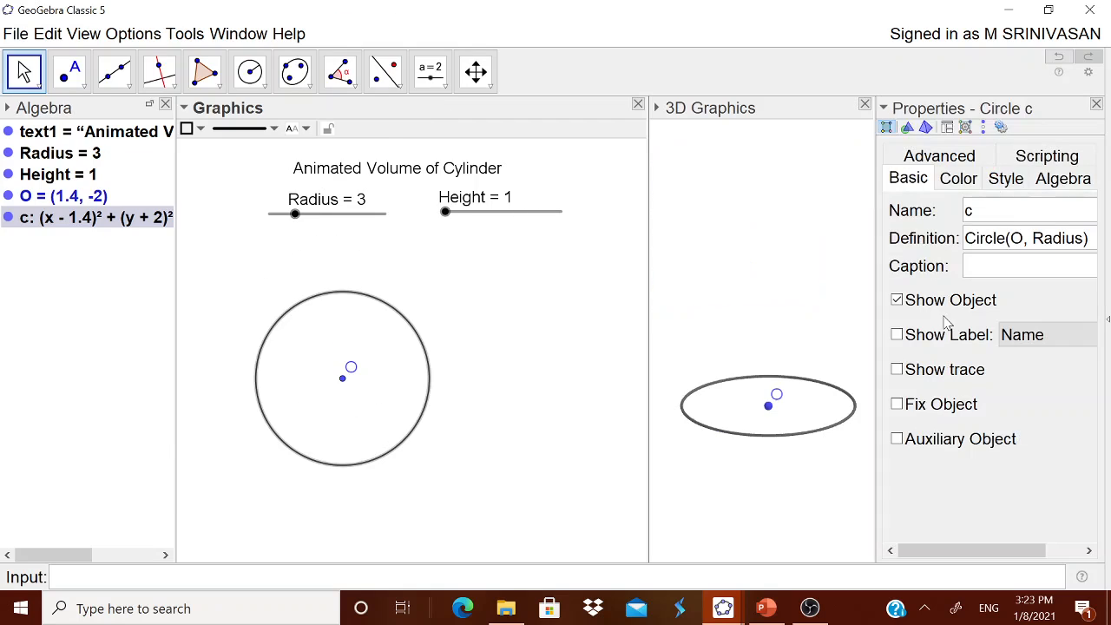
pyautogui.click(958, 178)
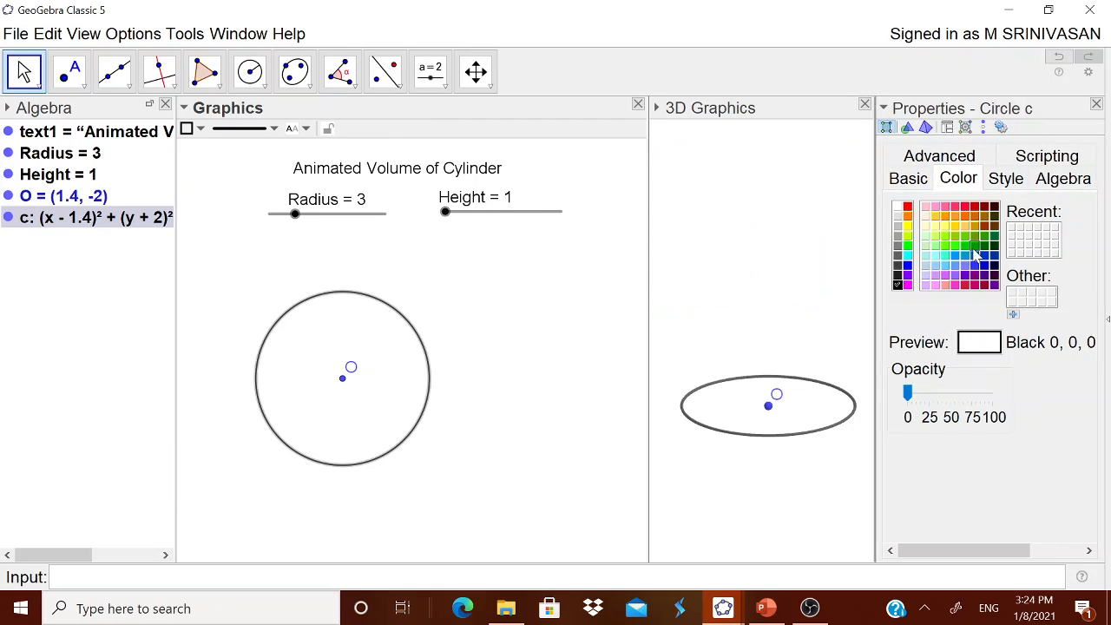
pyautogui.click(975, 267)
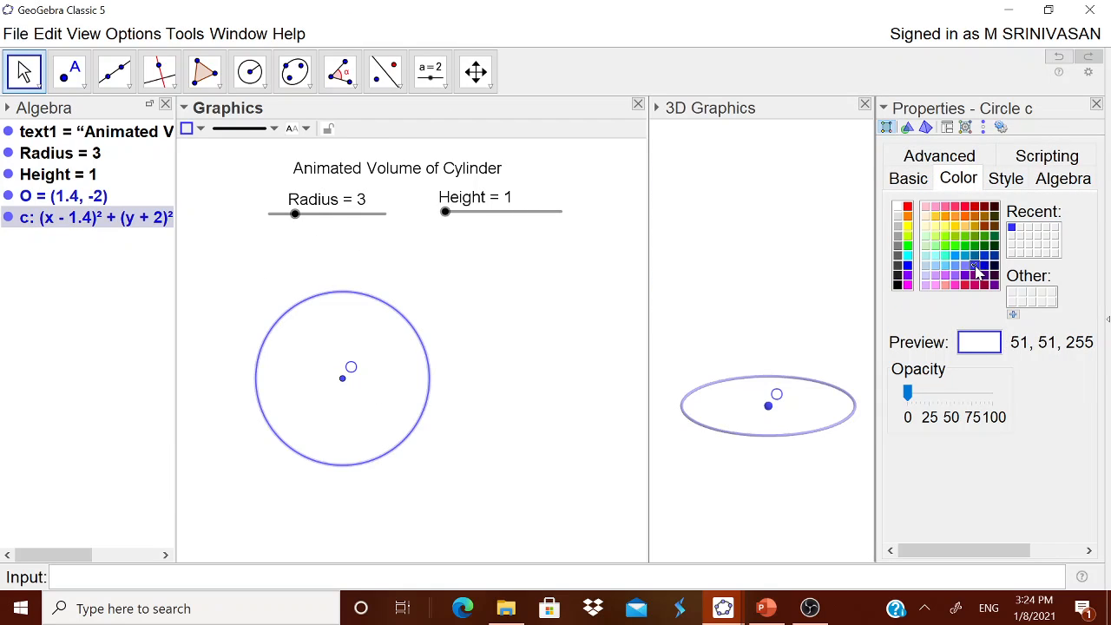
pyautogui.click(911, 393)
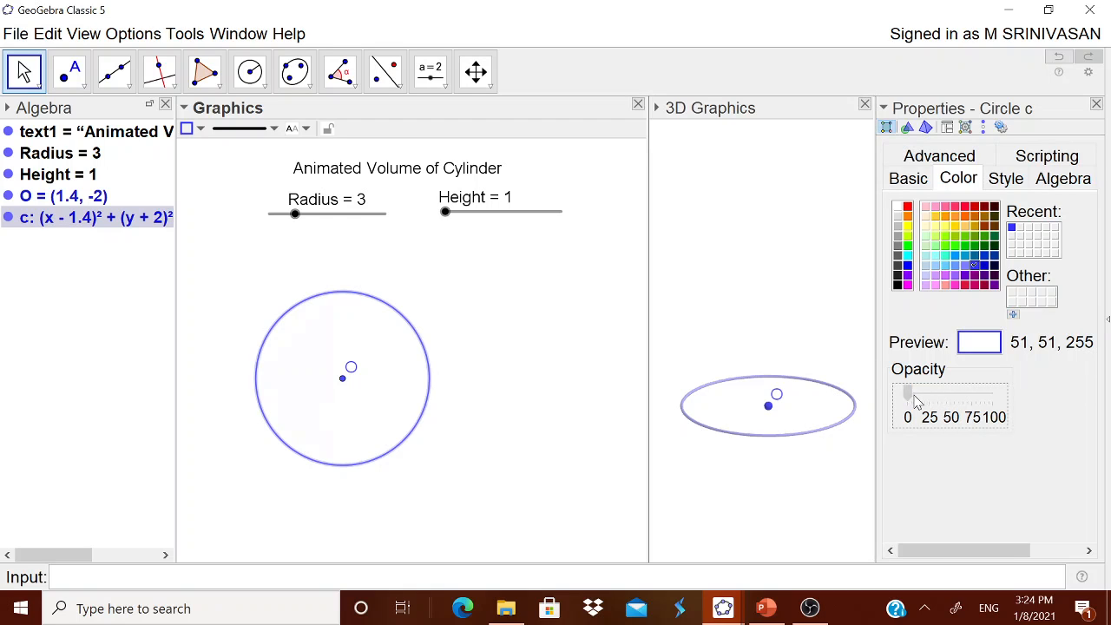
pyautogui.moveTo(908, 393); pyautogui.dragTo(948, 399)
pyautogui.click(1096, 103)
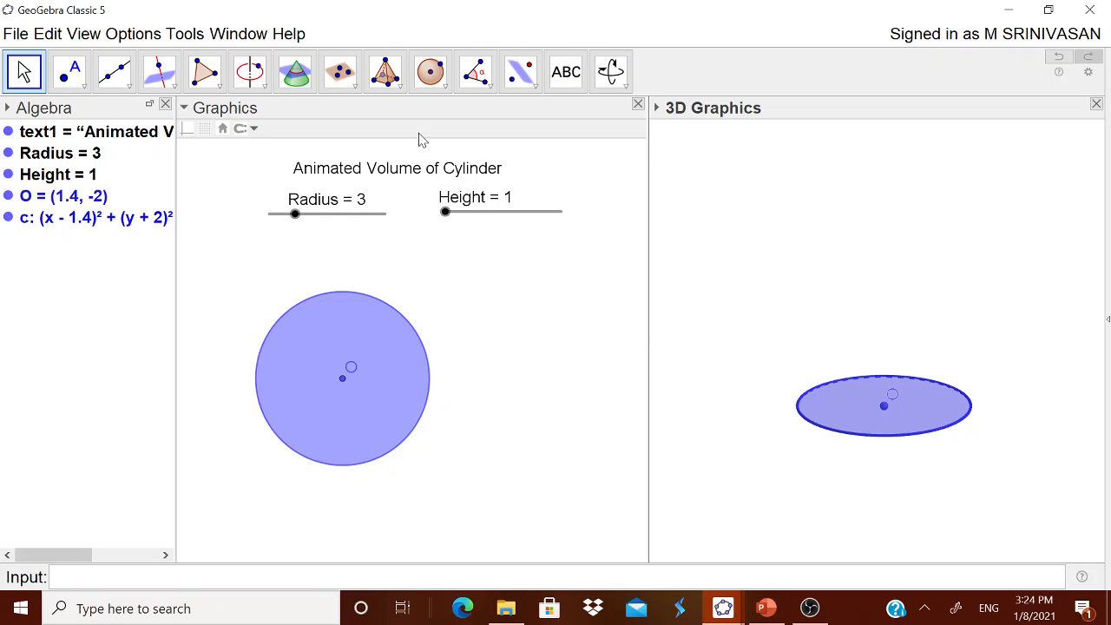
# - Extrude the circle to a cylinder with an altitude of 10 and move its centre point O to about (5.1, -4.2)
pyautogui.click(399, 86)
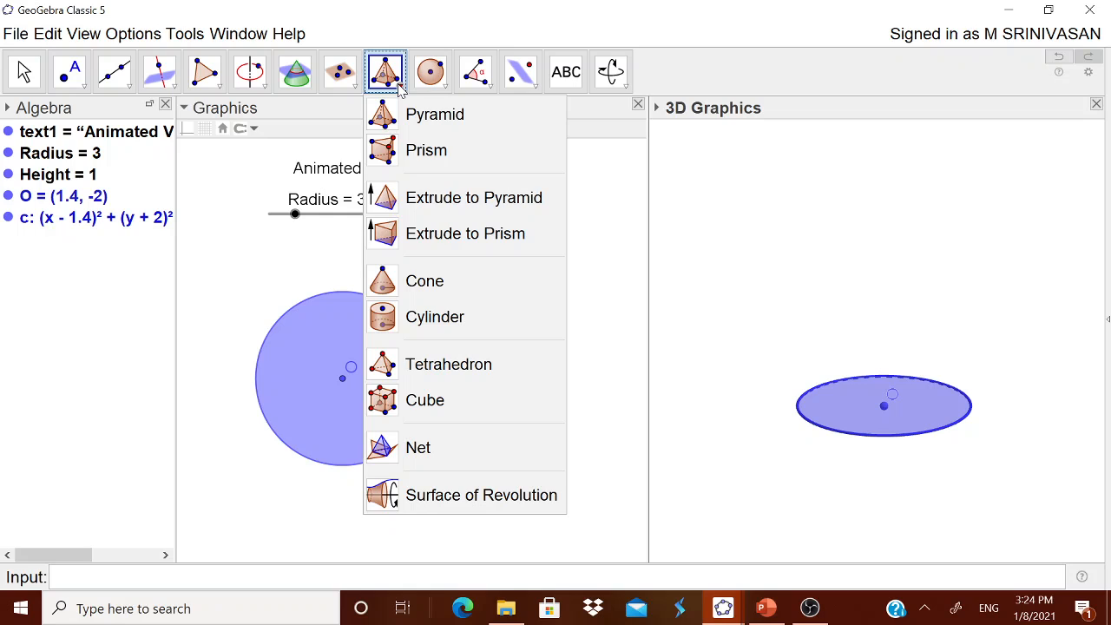
pyautogui.click(483, 236)
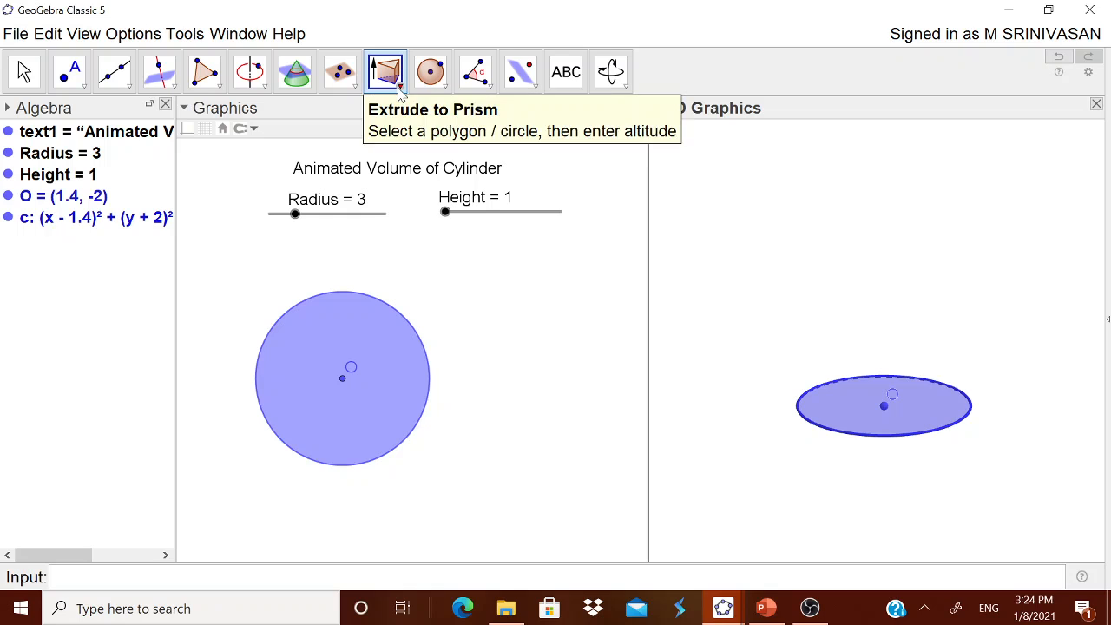
pyautogui.click(850, 411)
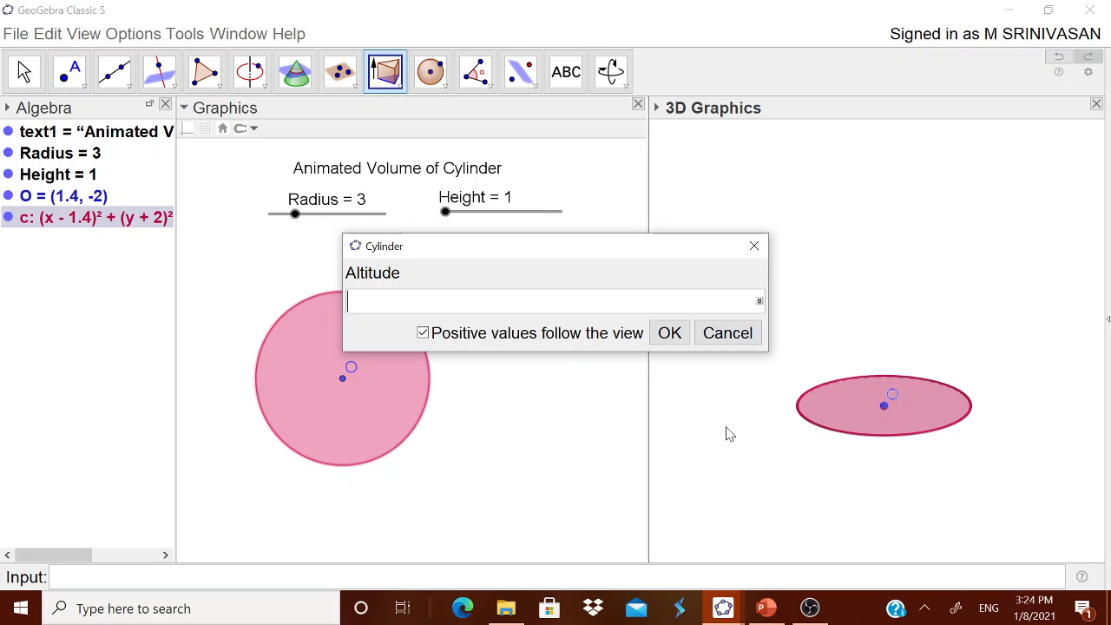
pyautogui.write('10')
pyautogui.click(681, 343)
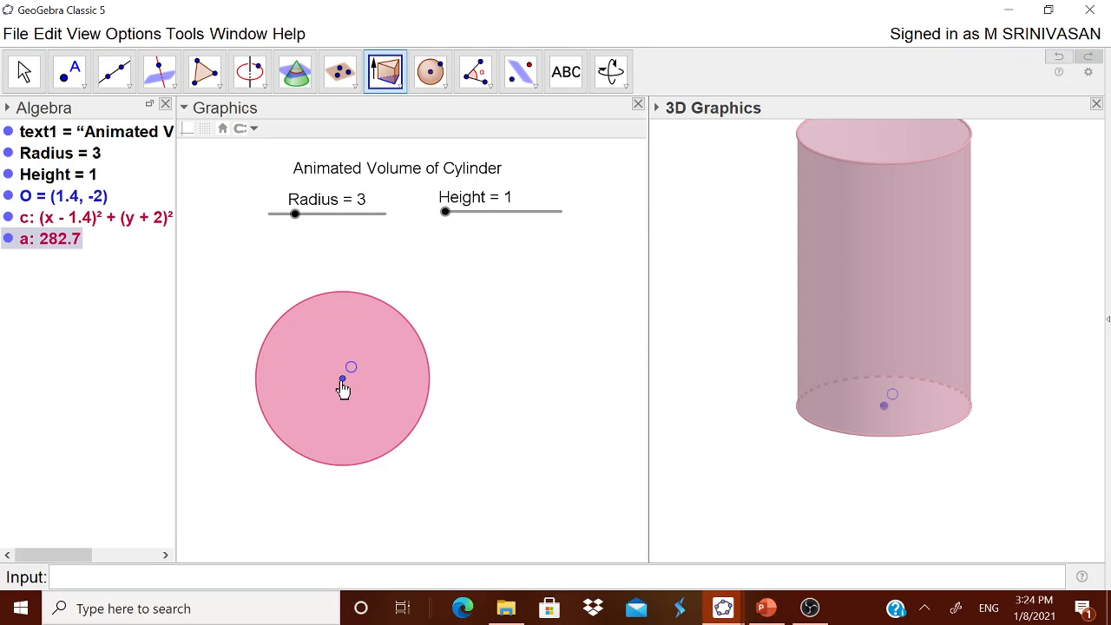
pyautogui.click(343, 388)
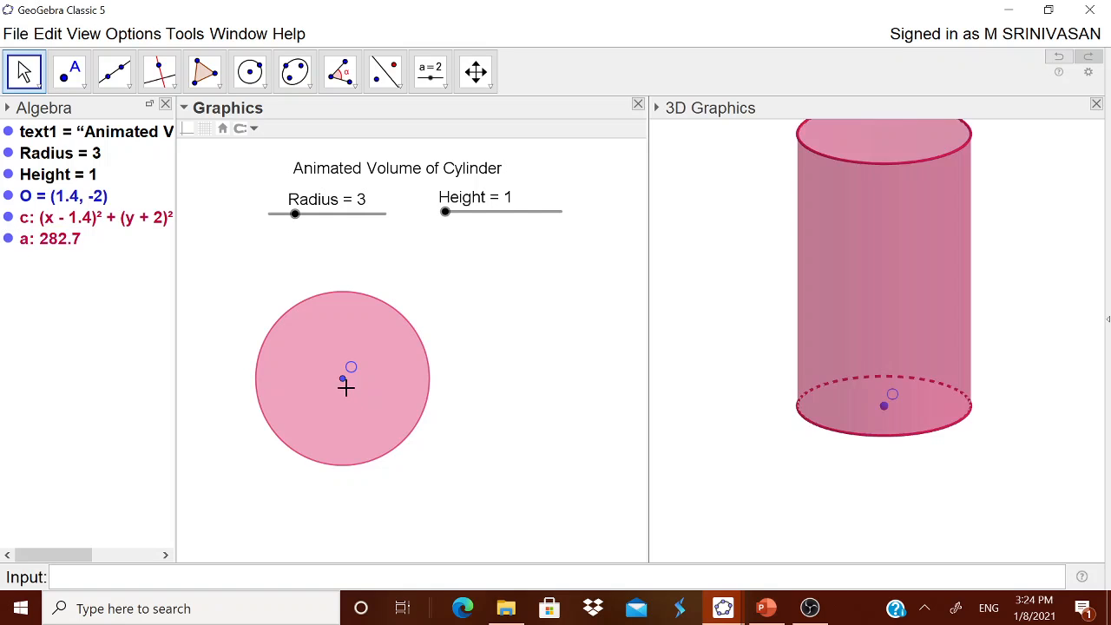
pyautogui.moveTo(347, 382); pyautogui.dragTo(452, 451)
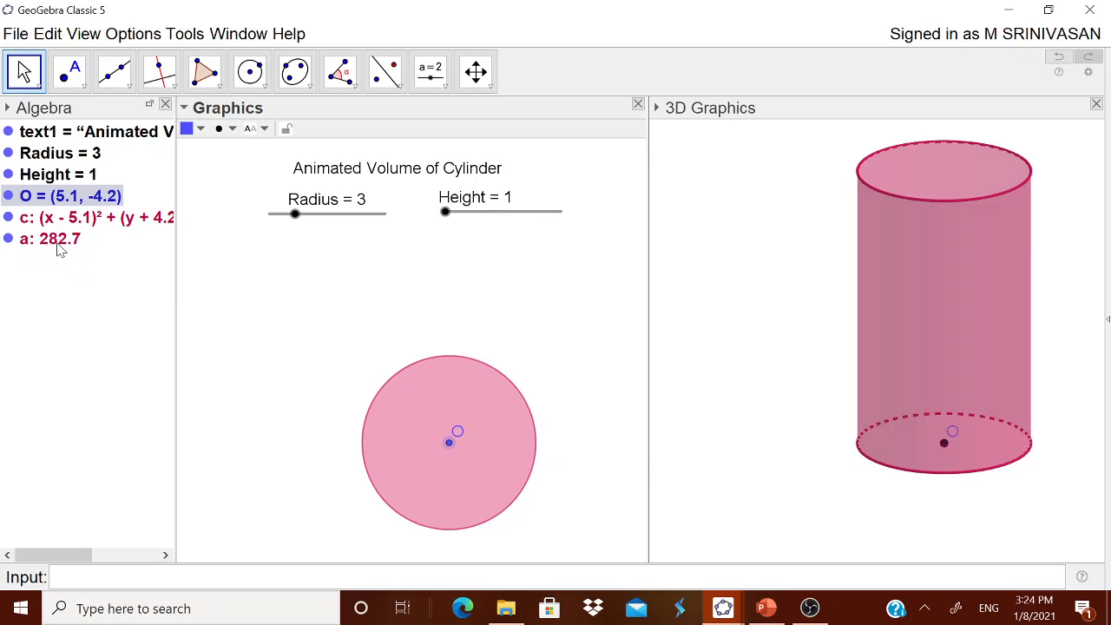
# - Lower the cylinder's opacity to about 5% in its object properties and deselect it
pyautogui.click(60, 246)
pyautogui.rightClick(60, 248)
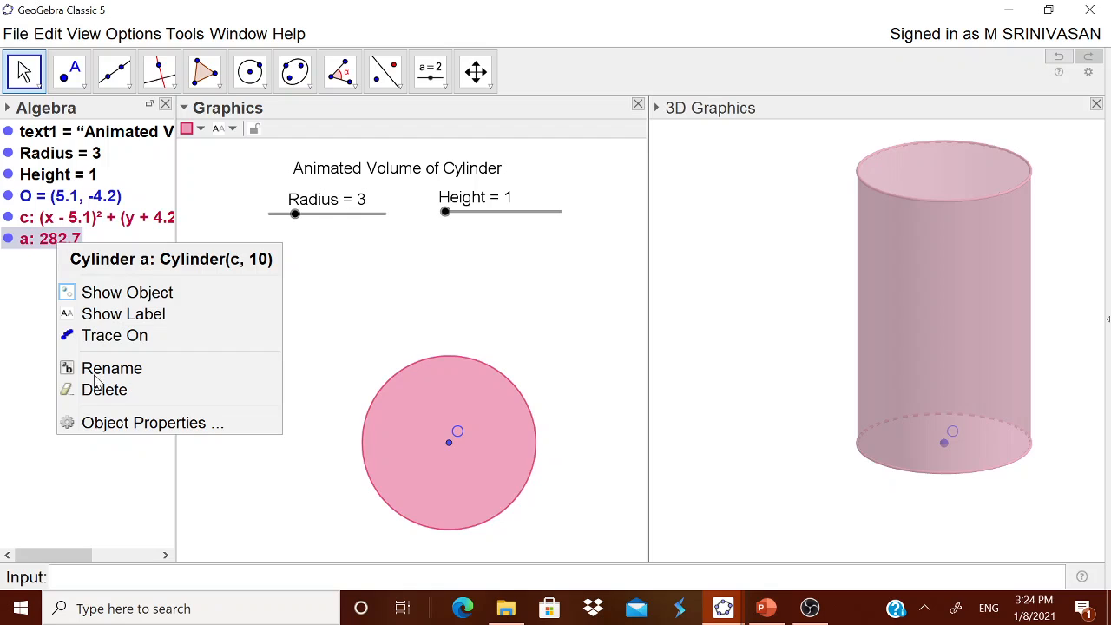
pyautogui.click(130, 423)
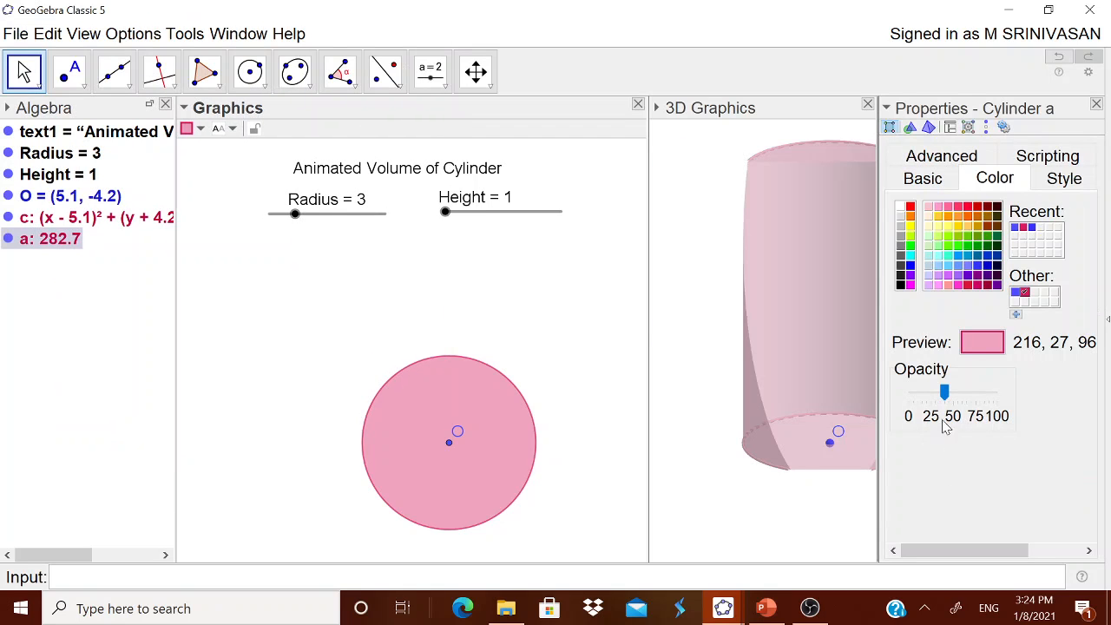
pyautogui.moveTo(944, 392); pyautogui.dragTo(913, 401)
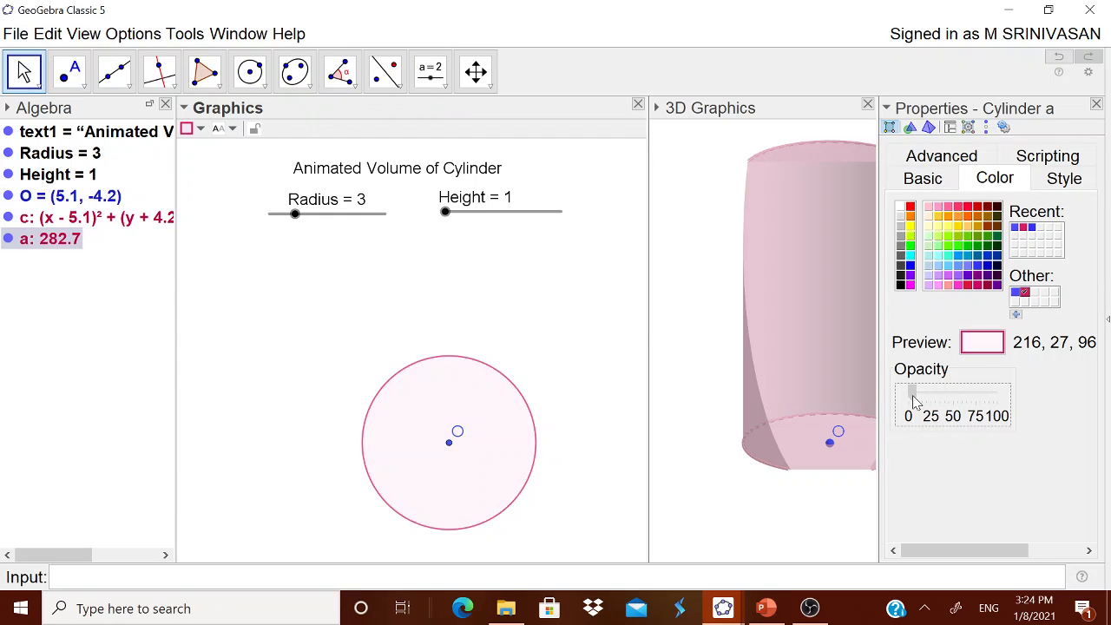
pyautogui.click(1095, 104)
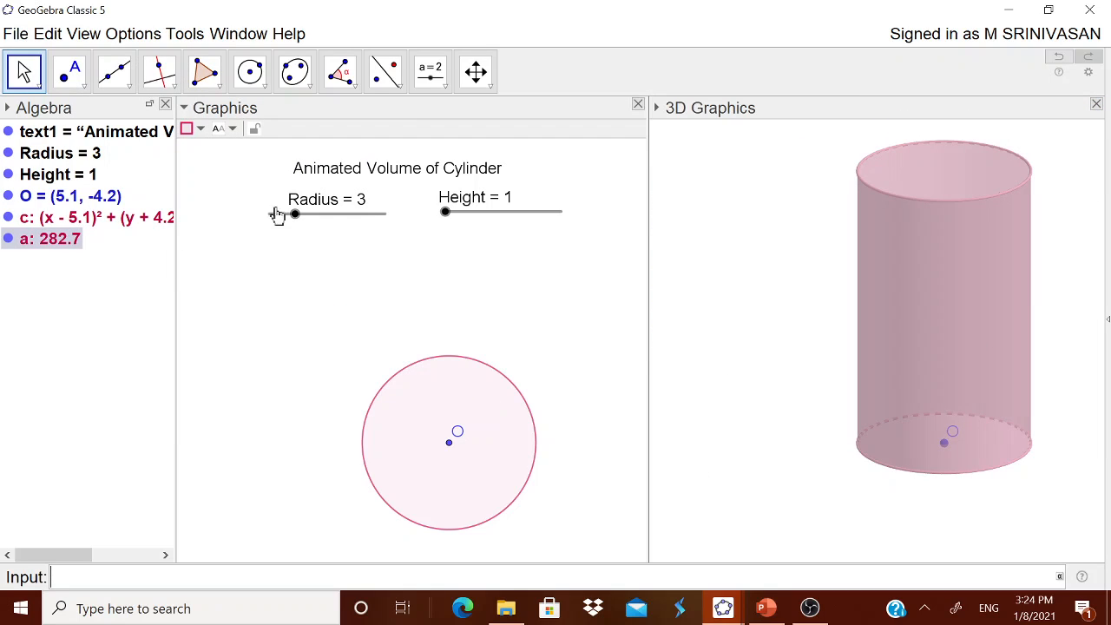
pyautogui.click(705, 359)
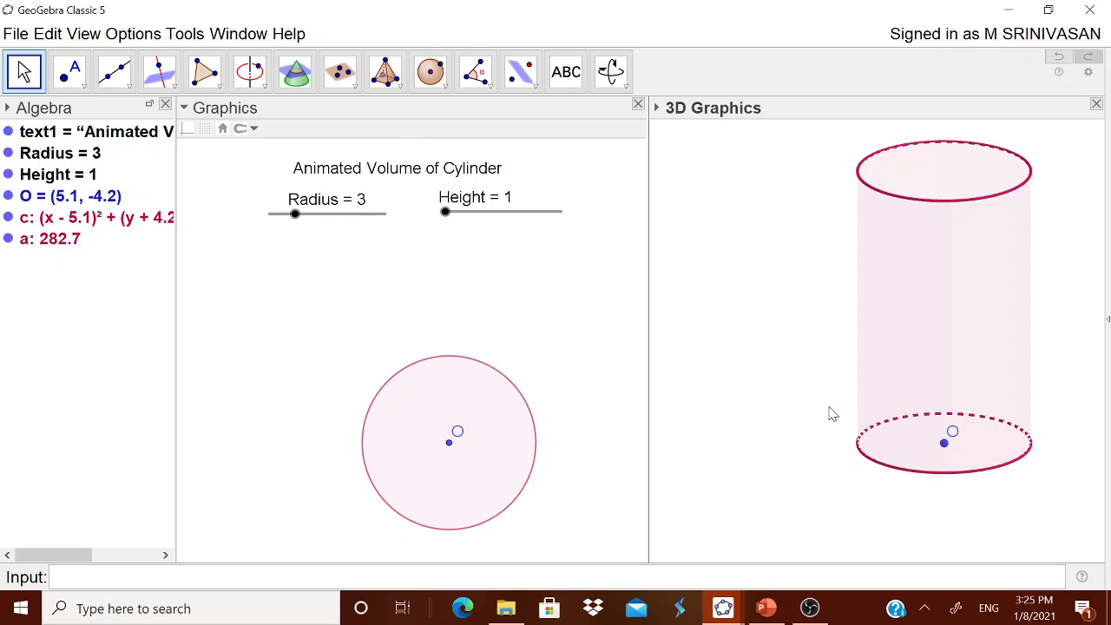
# - Extrude the base circle into a second cylinder whose altitude is the slider variable Height
pyautogui.moveTo(1063, 427); pyautogui.dragTo(1050, 437)
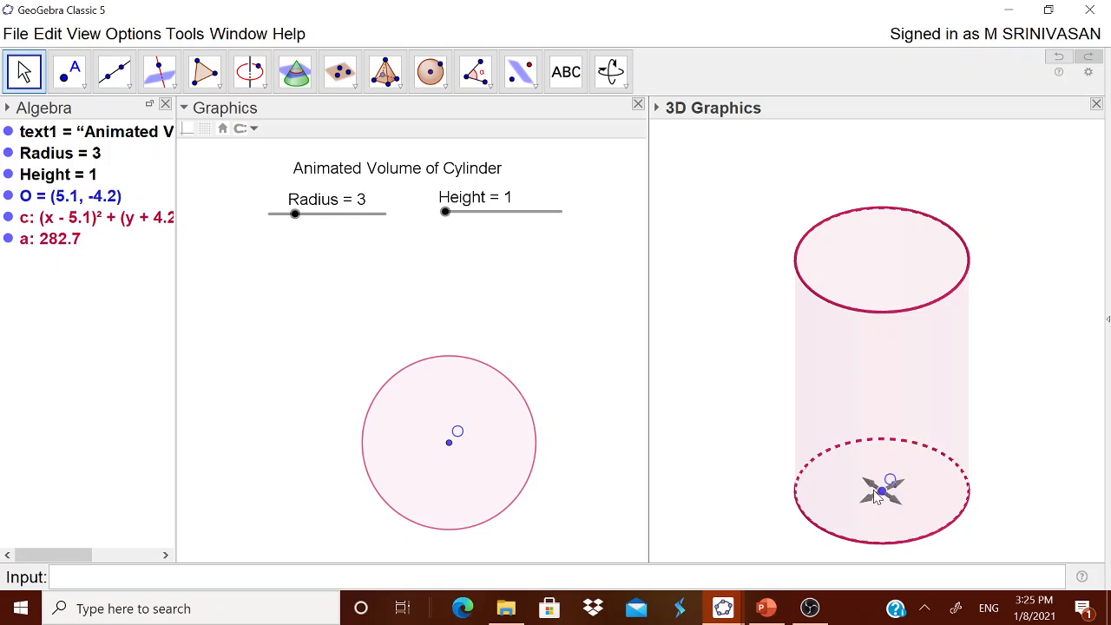
pyautogui.click(400, 87)
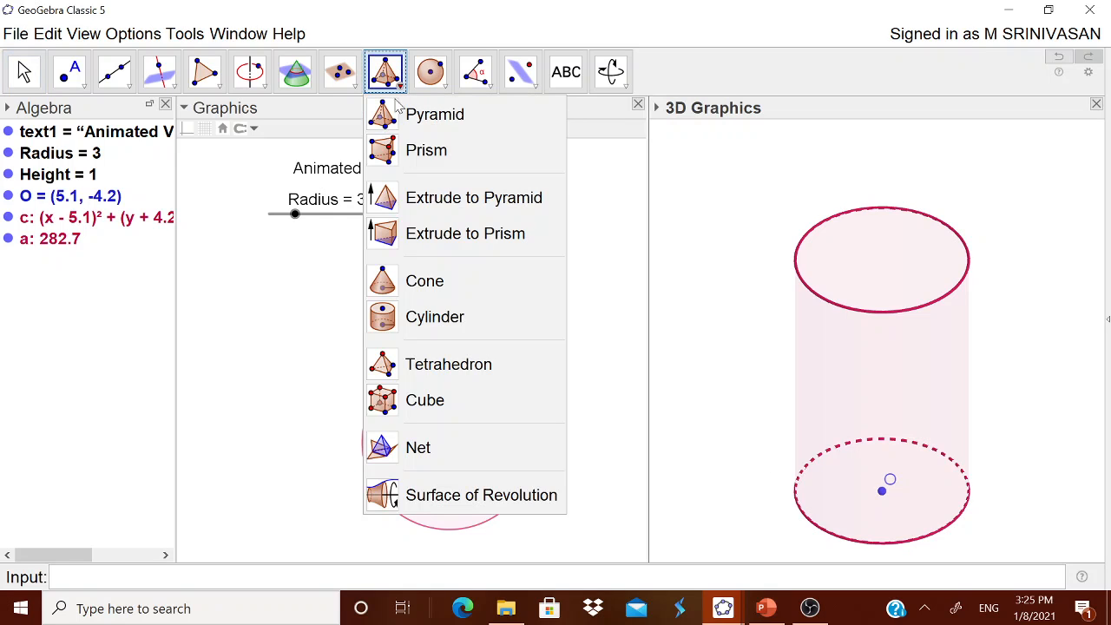
pyautogui.click(418, 243)
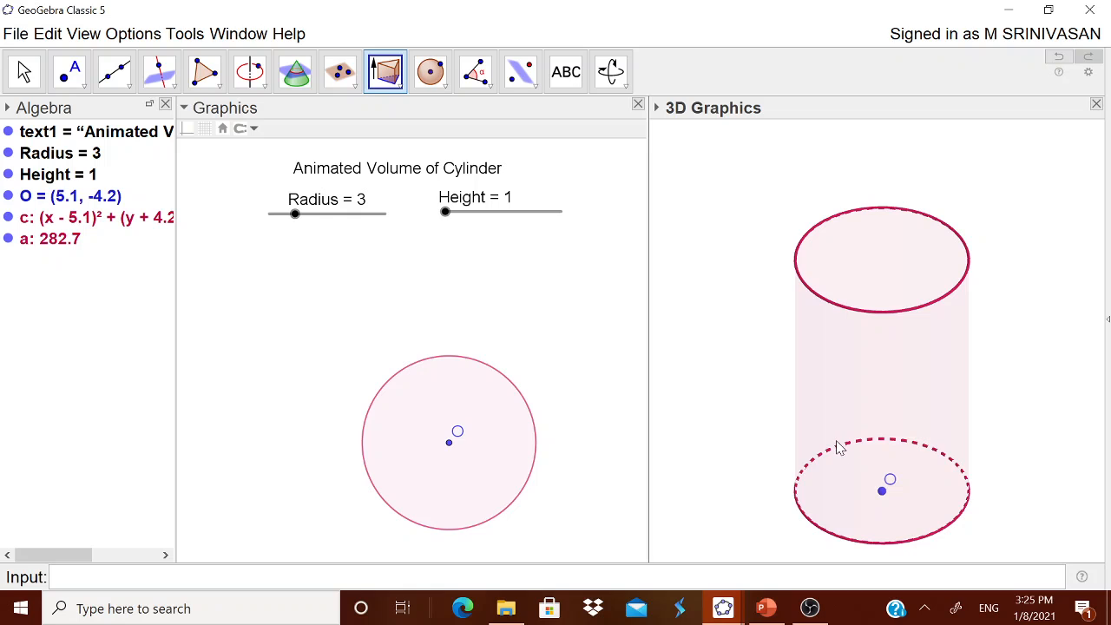
pyautogui.click(838, 446)
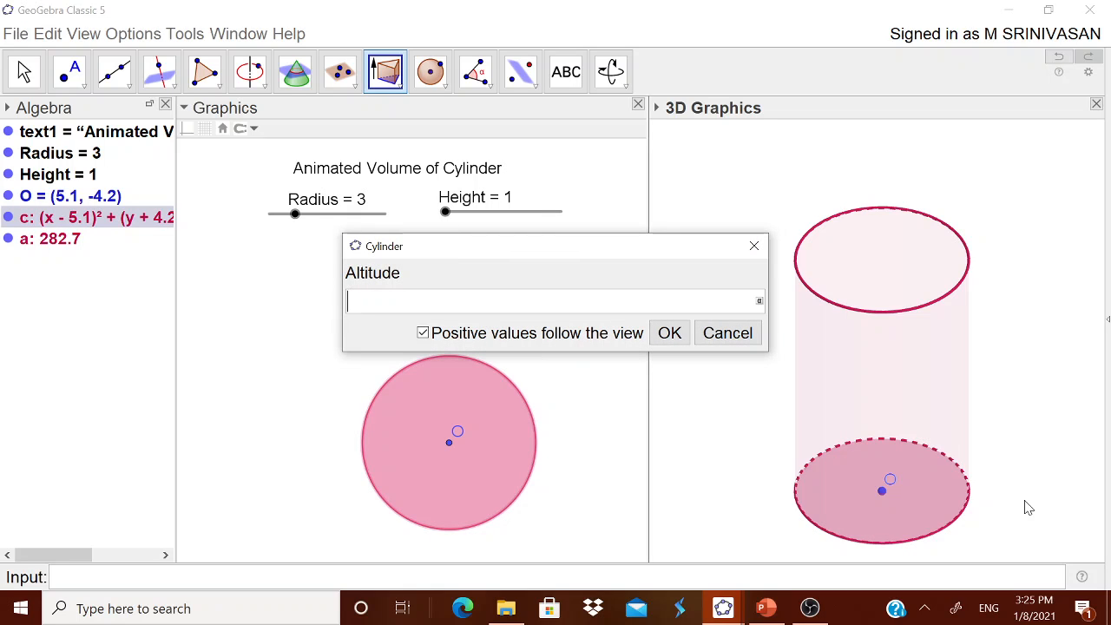
pyautogui.write('Height')
pyautogui.click(669, 334)
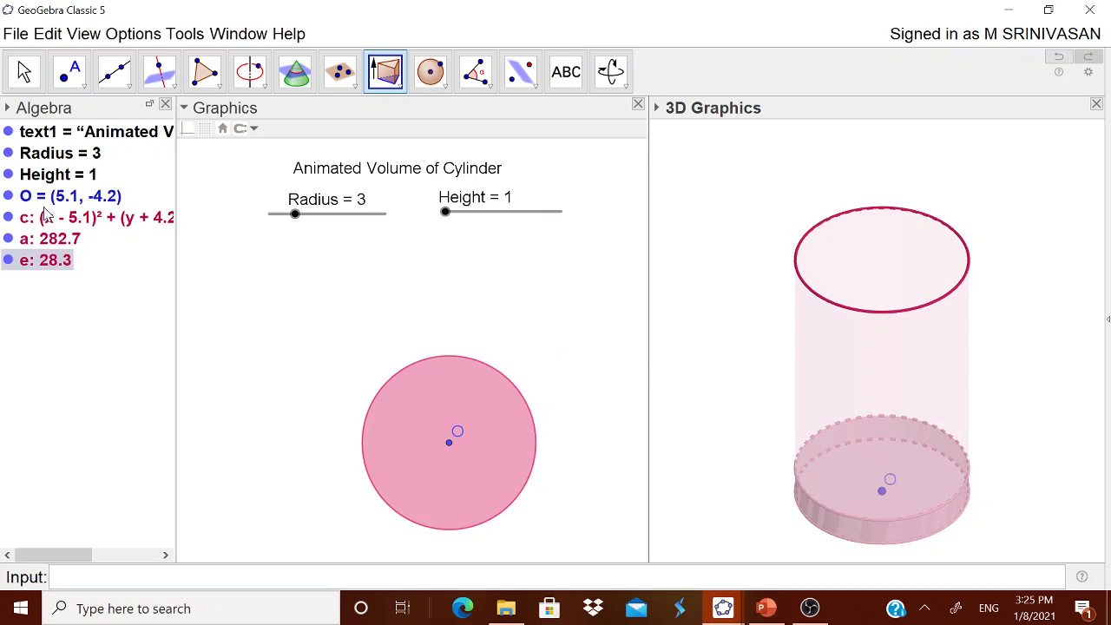
# - Set the Height slider to 3 to raise the inner cylinder
pyautogui.click(23, 71)
pyautogui.click(448, 217)
pyautogui.moveTo(448, 217); pyautogui.dragTo(472, 229)
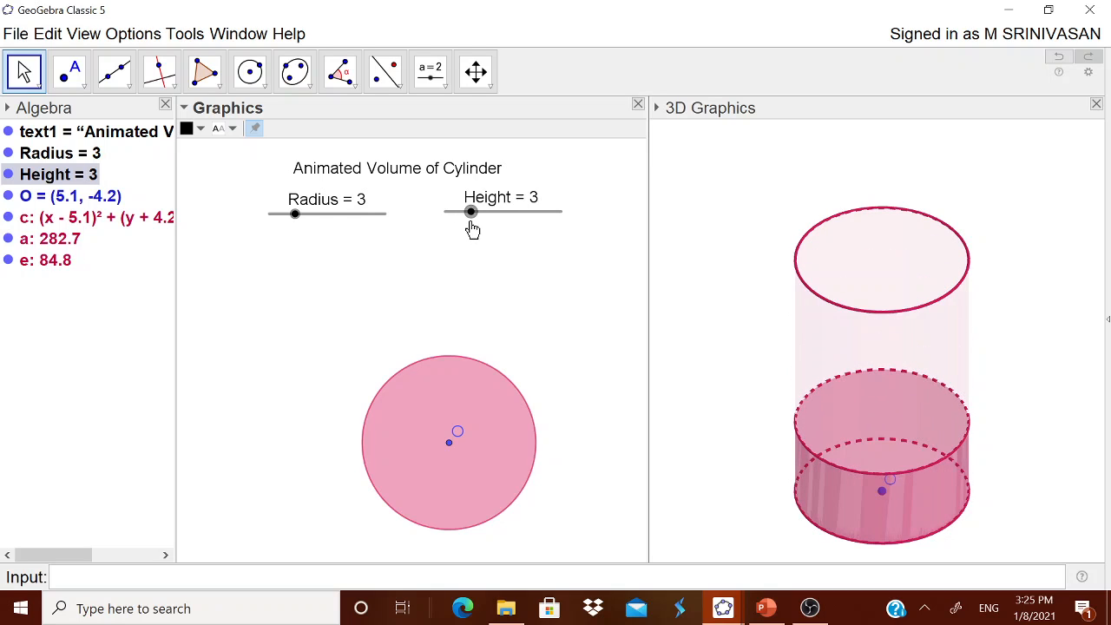
# - Colour the inner cylinder e red (255, 0, 51) and raise its opacity to 100%, keeping Height at 3
pyautogui.rightClick(47, 270)
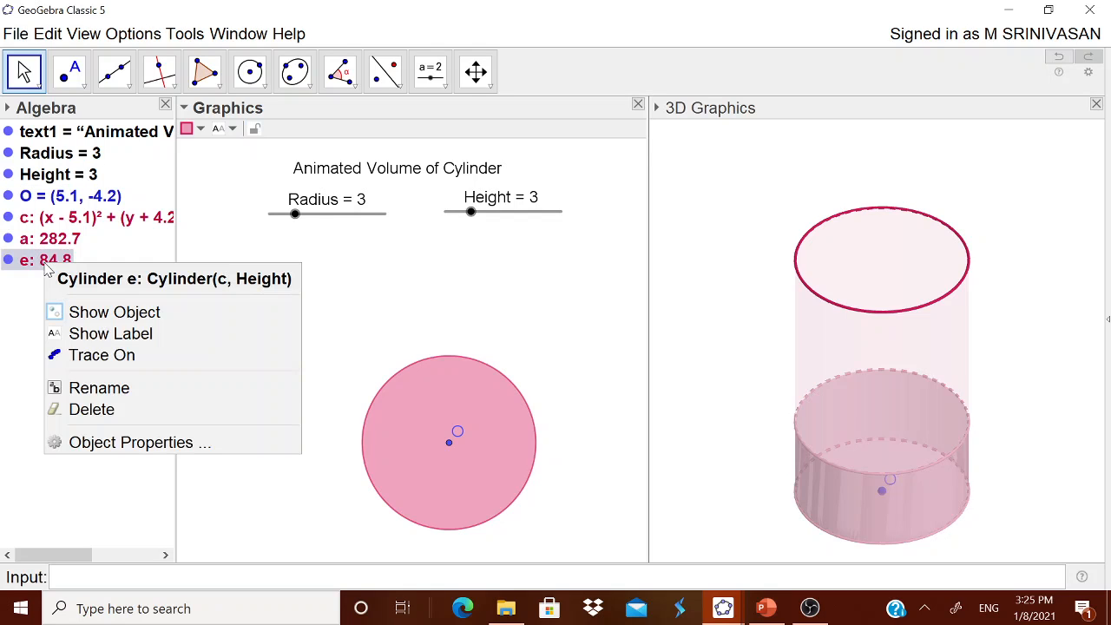
pyautogui.click(113, 443)
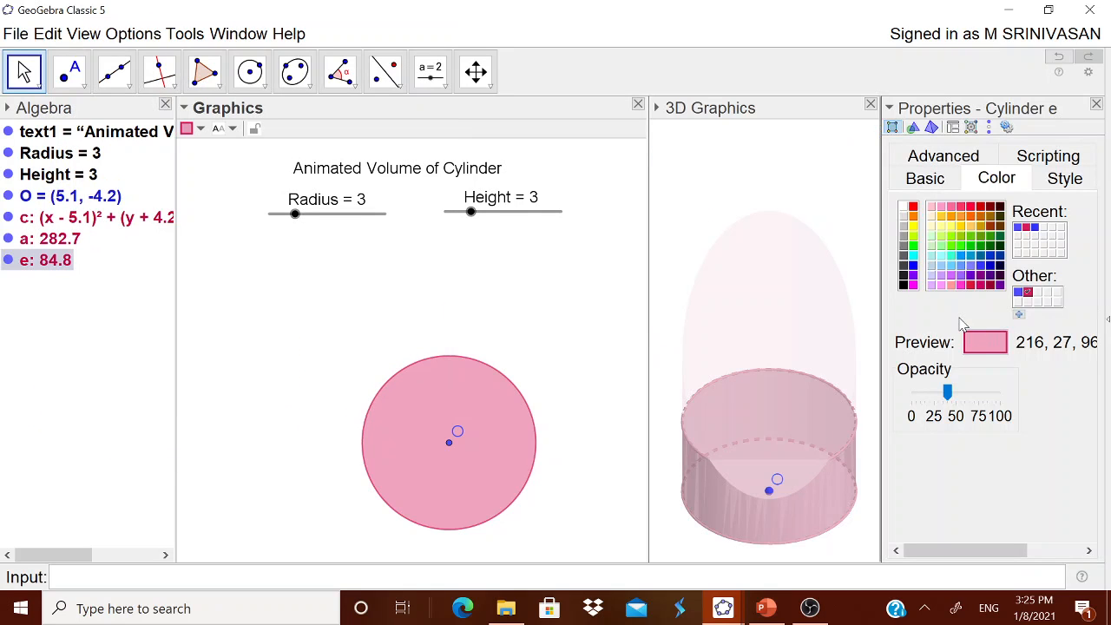
pyautogui.click(970, 207)
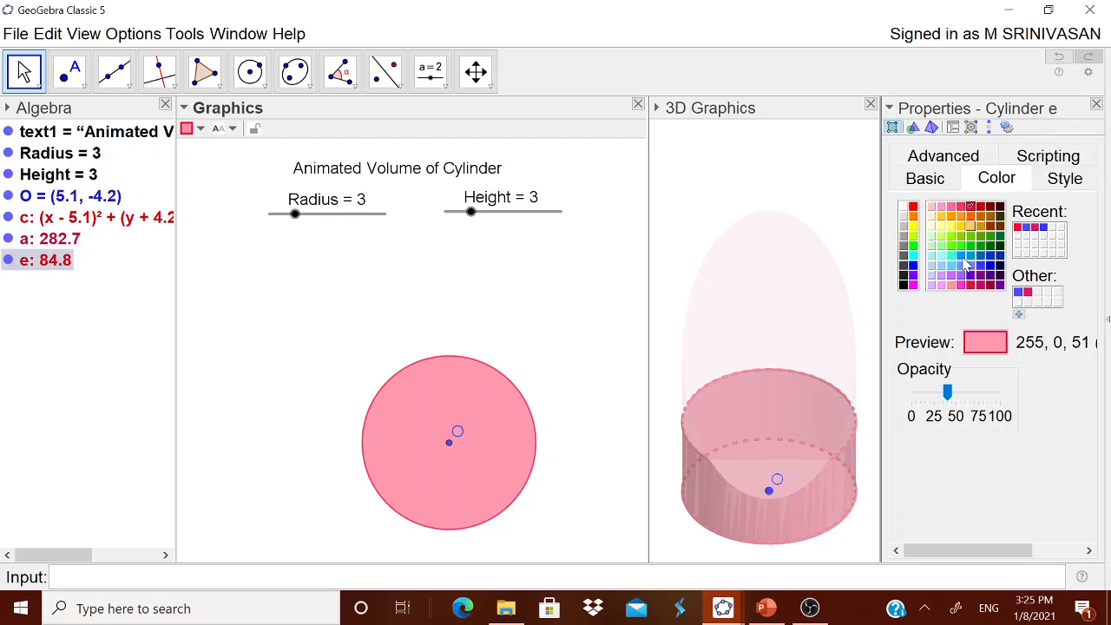
pyautogui.moveTo(946, 392); pyautogui.dragTo(1004, 395)
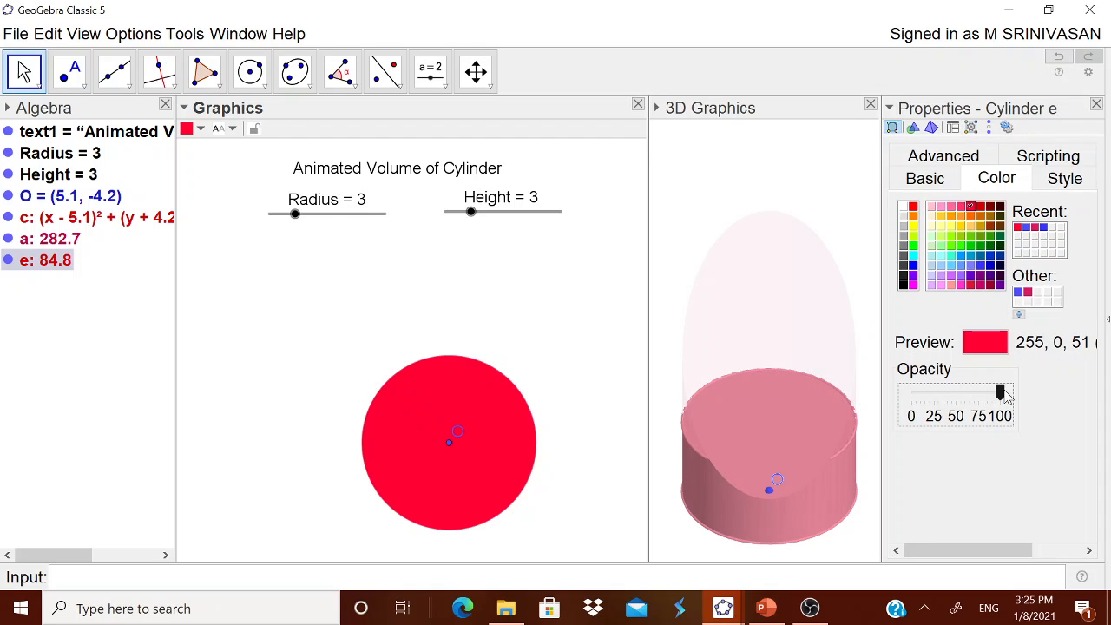
pyautogui.click(1095, 104)
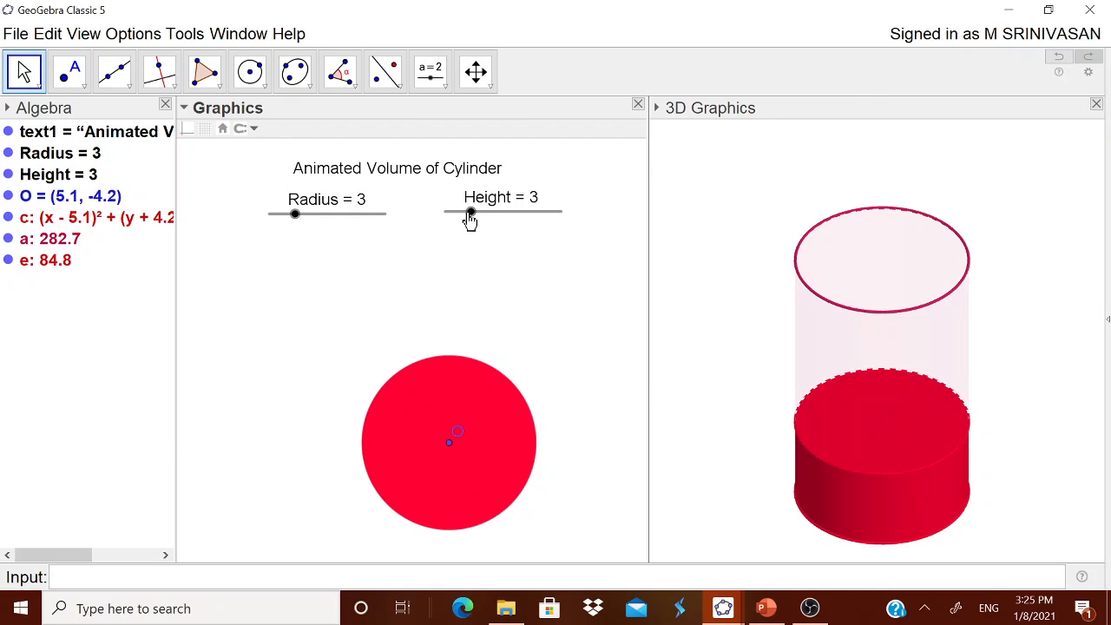
pyautogui.moveTo(470, 213)
pyautogui.mouseDown()
pyautogui.moveTo(572, 220)
pyautogui.moveTo(477, 231)
pyautogui.mouseUp()
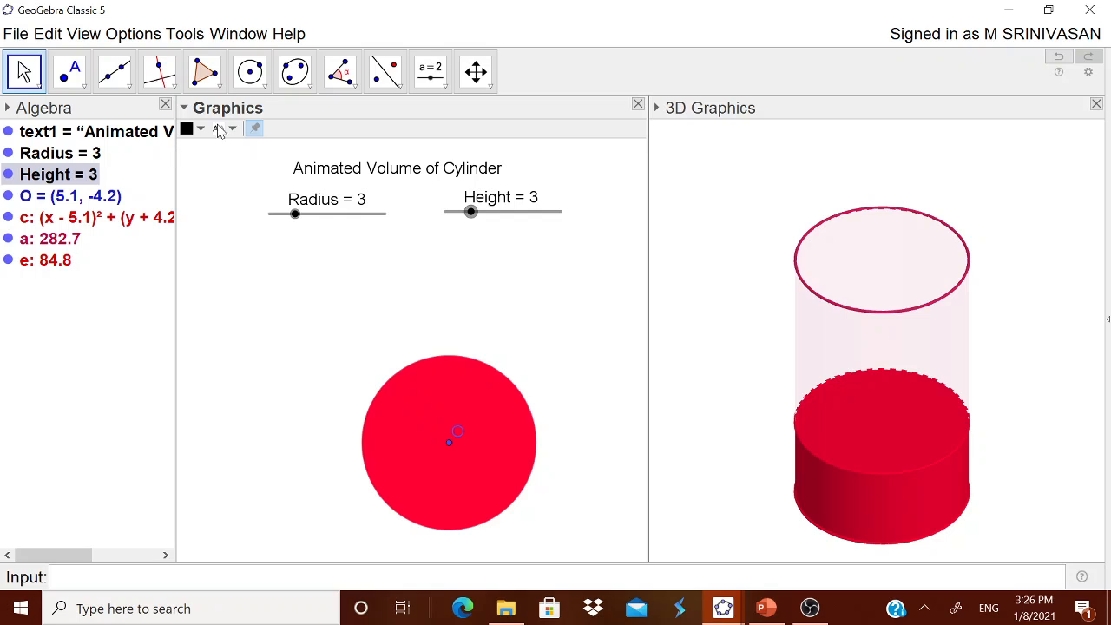
# - Start a text object below the sliders reading "Volume of given cylinder ="
pyautogui.click(447, 86)
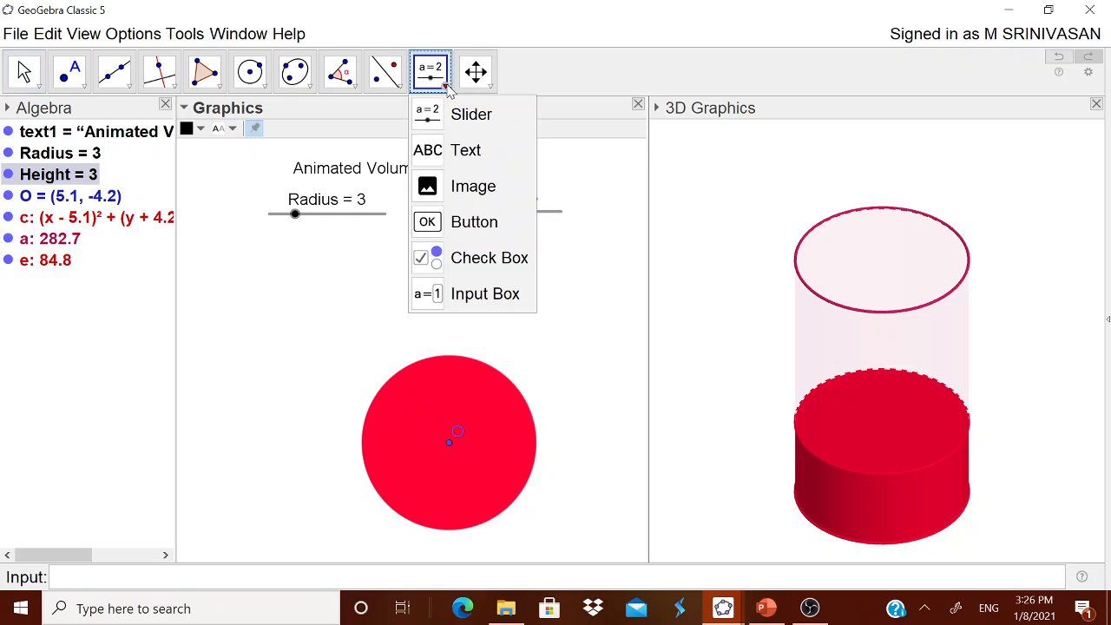
pyautogui.click(457, 151)
pyautogui.click(355, 272)
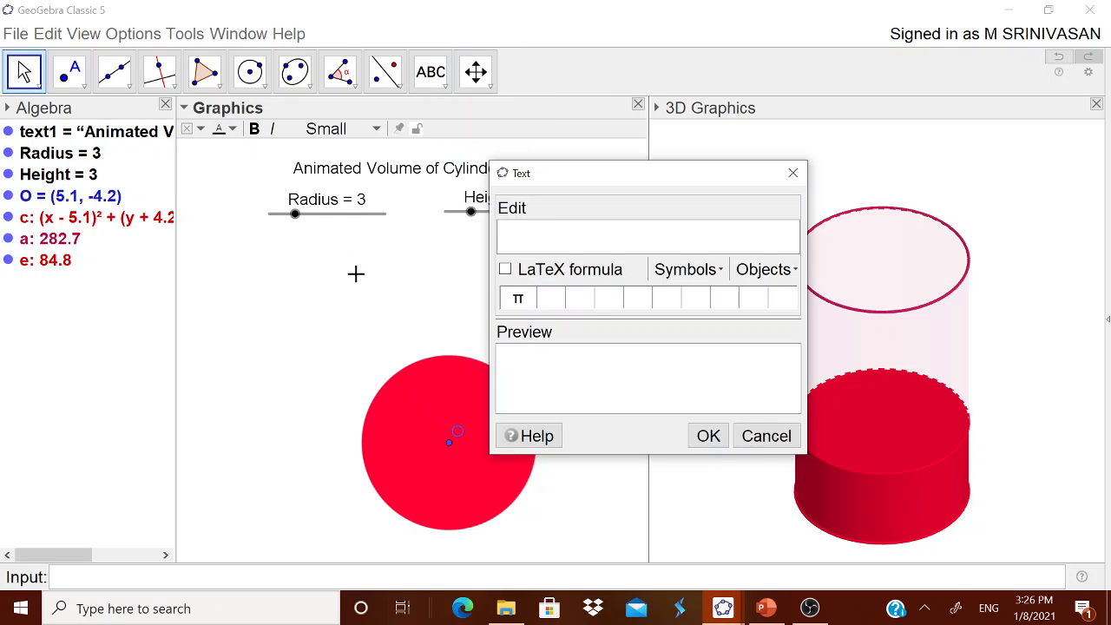
pyautogui.write('Voume o')
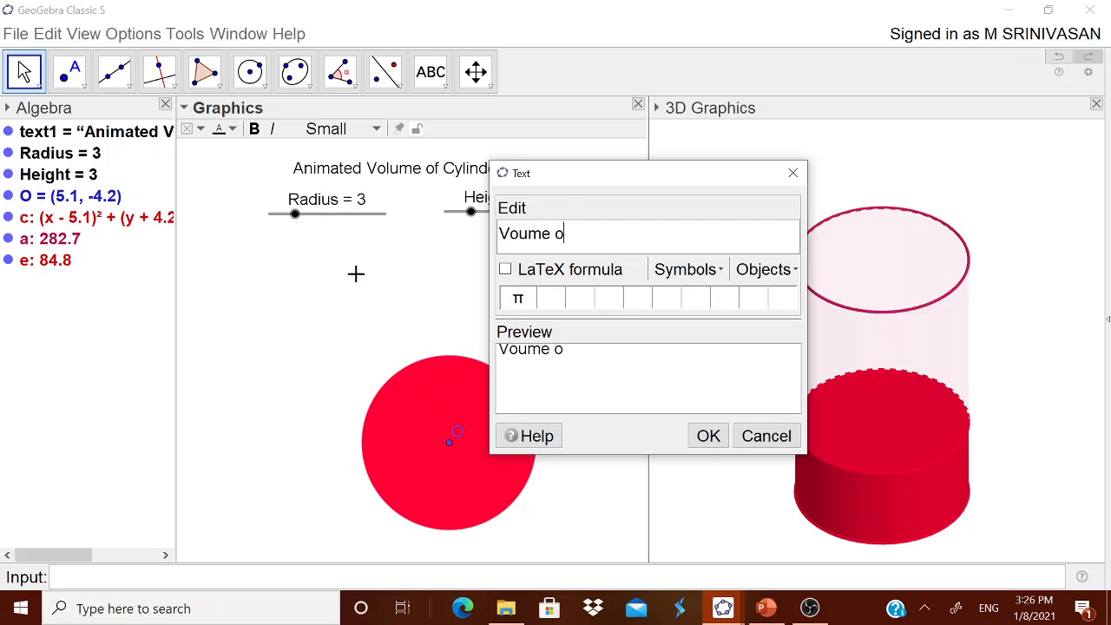
pyautogui.press('BackSpace')
pyautogui.press('BackSpace')
pyautogui.press('BackSpace')
pyautogui.press('BackSpace')
pyautogui.write('lume of given cy')
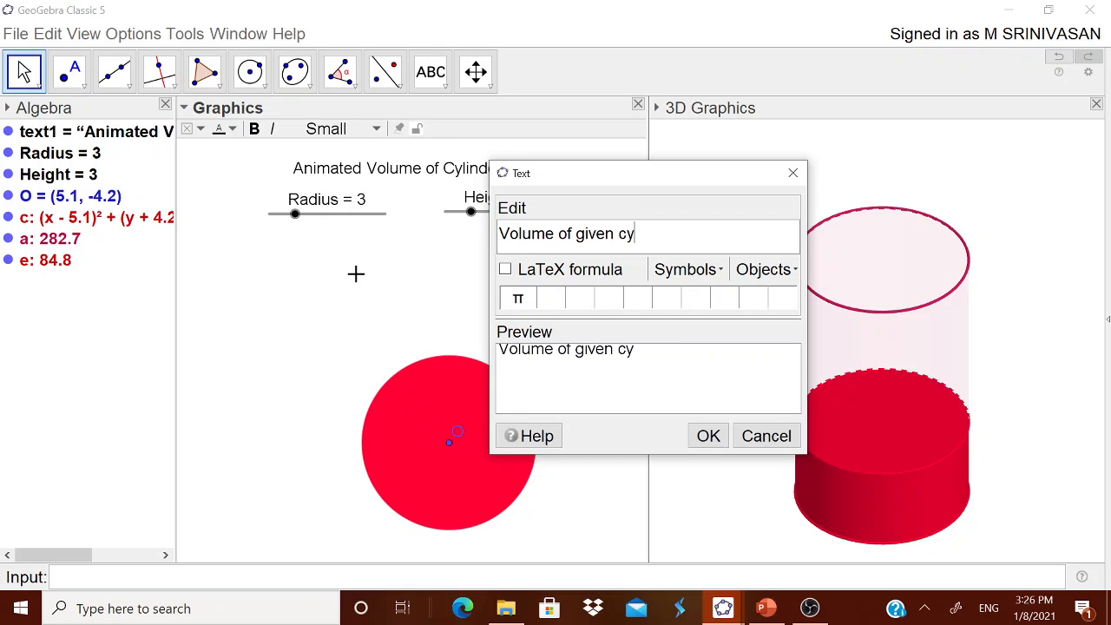
pyautogui.write('linder =')
# - Complete the text with the linked object a and "cubic units", and place it centred just beneath the sliders
pyautogui.click(756, 269)
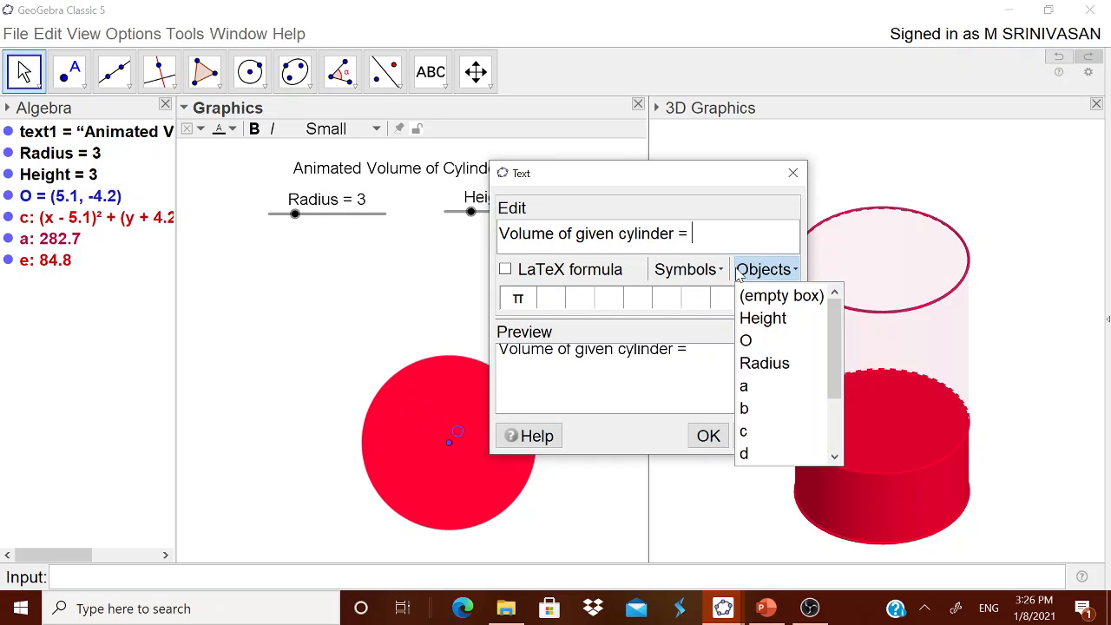
pyautogui.click(771, 390)
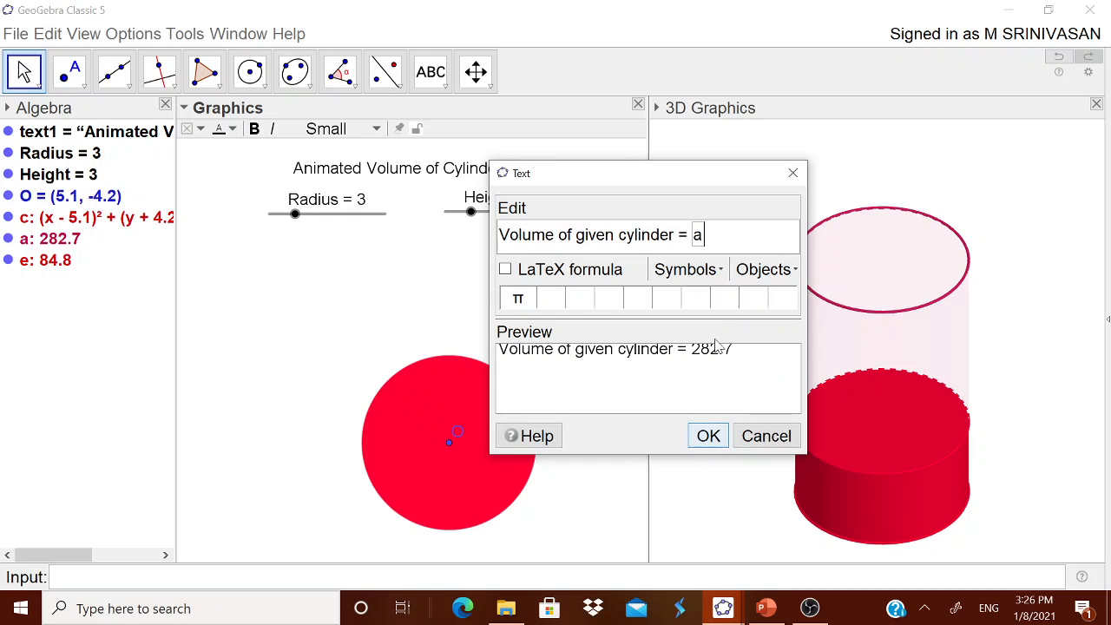
pyautogui.write('cub i')
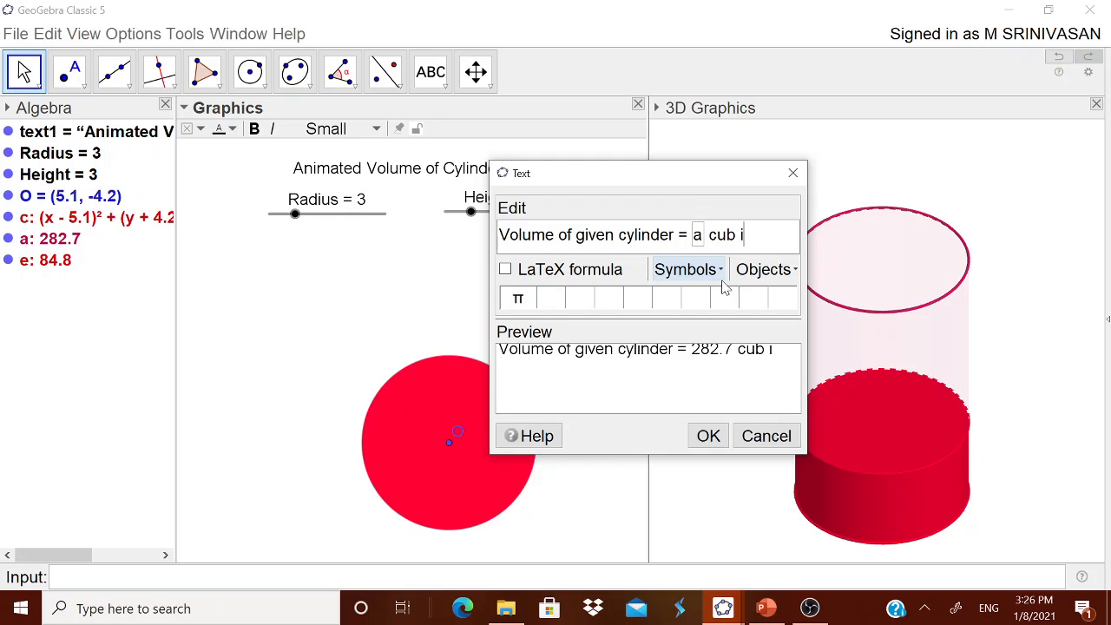
pyautogui.write('ic units')
pyautogui.click(708, 436)
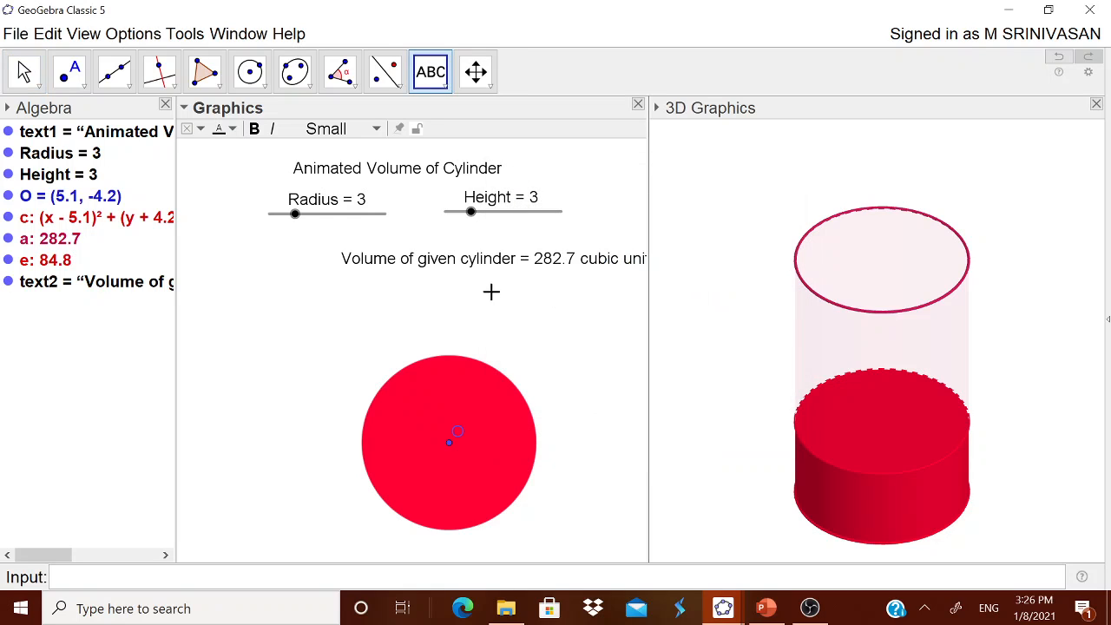
pyautogui.moveTo(499, 272); pyautogui.dragTo(413, 262)
# - Start a second text object below the first one reading "Voume of liquid in the cylinder ="
pyautogui.click(413, 312)
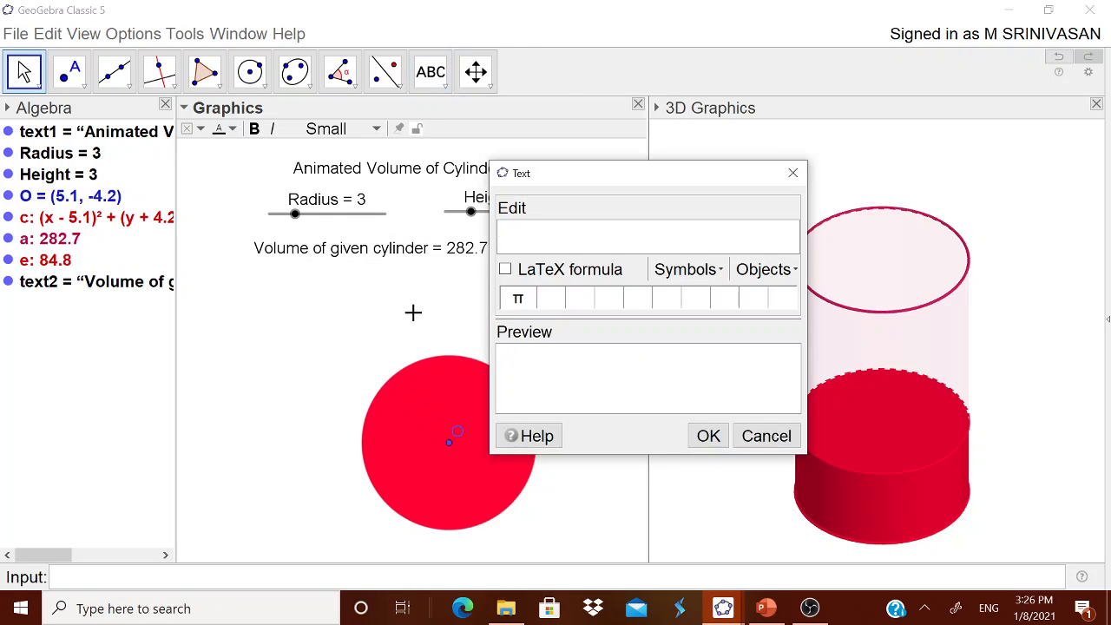
pyautogui.write('Voume of li')
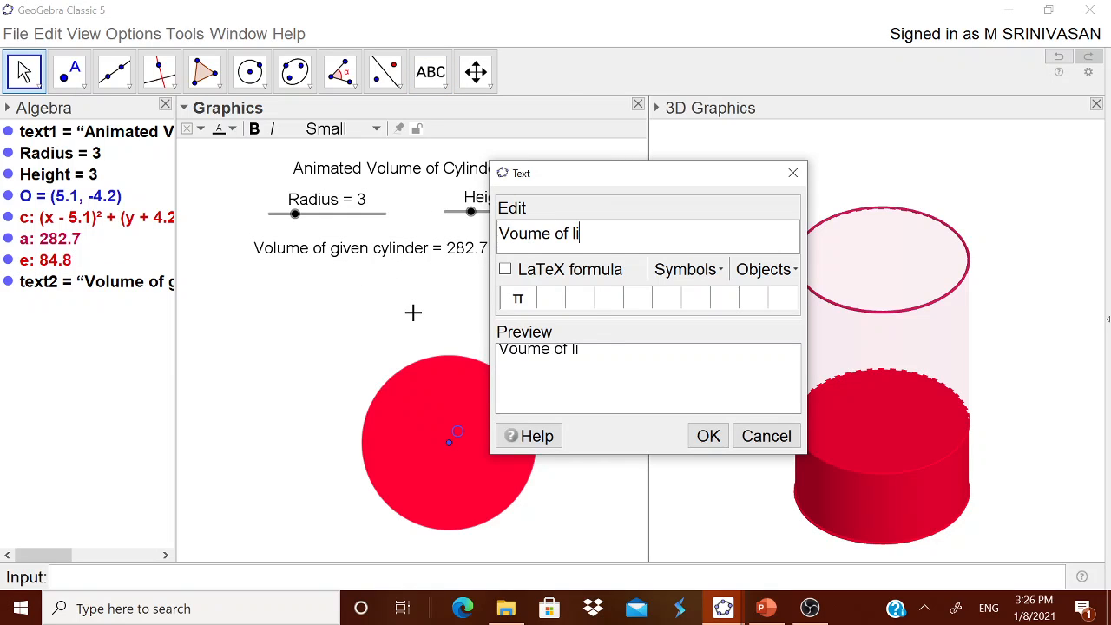
pyautogui.write('quid imn t')
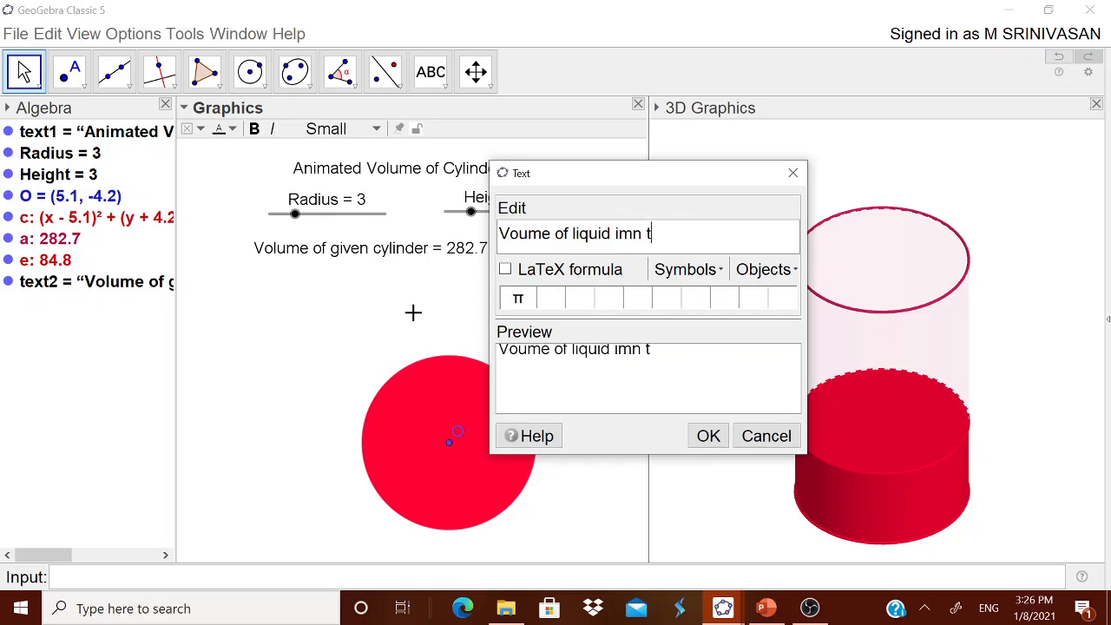
pyautogui.press('BackSpace')
pyautogui.press('BackSpace')
pyautogui.press('BackSpace')
pyautogui.press('BackSpace')
pyautogui.write('n the cylinder =')
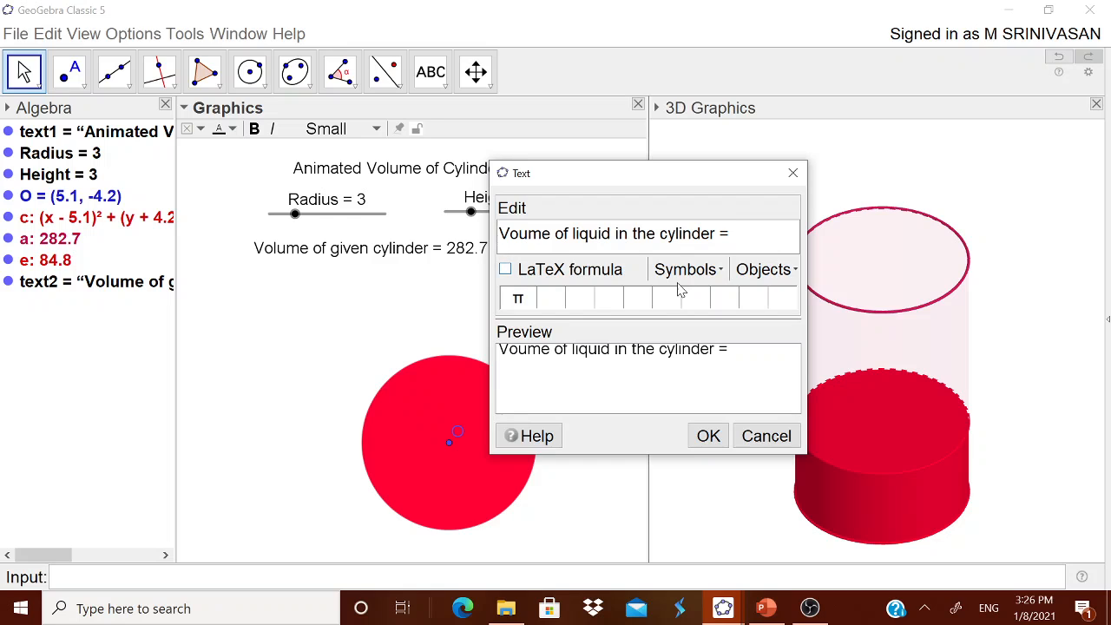
# - Complete the liquid volume text with the linked object e and place it beneath the given cylinder's volume text
pyautogui.click(767, 270)
pyautogui.click(832, 455)
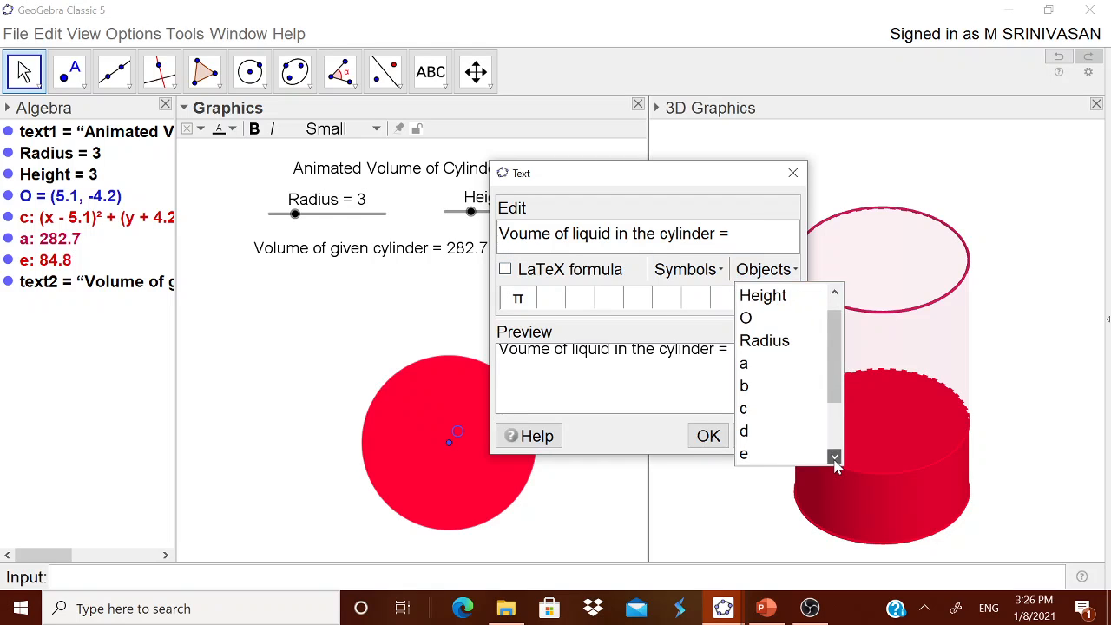
pyautogui.click(832, 455)
pyautogui.click(763, 432)
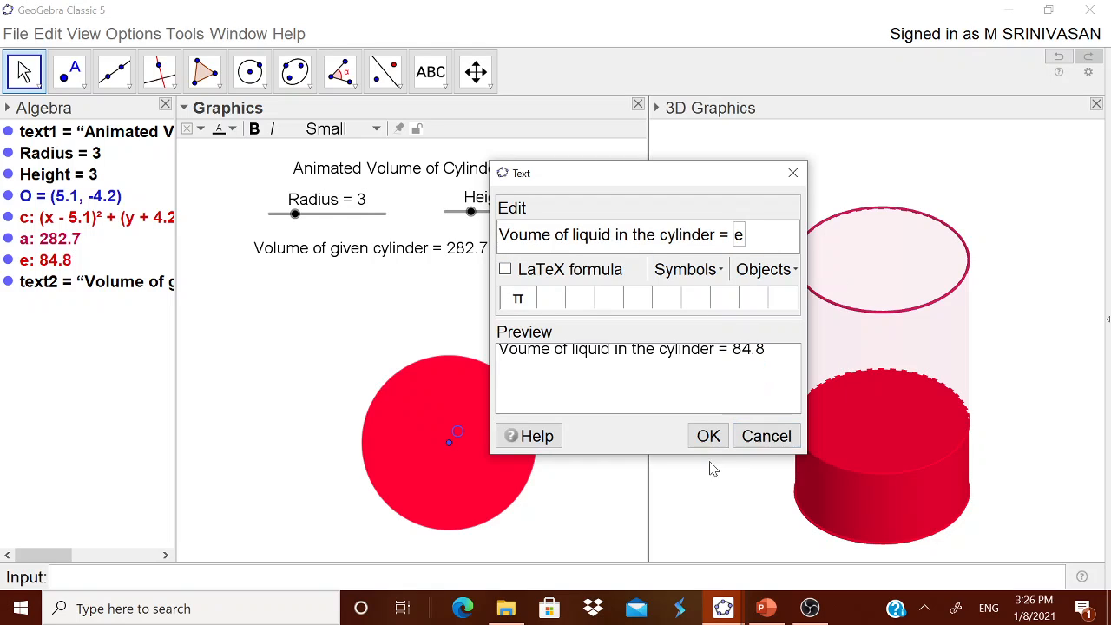
pyautogui.click(707, 436)
pyautogui.moveTo(570, 322); pyautogui.dragTo(386, 308)
# - Append "cubic units" after the linked value e in the liquid volume text's object properties
pyautogui.rightClick(423, 295)
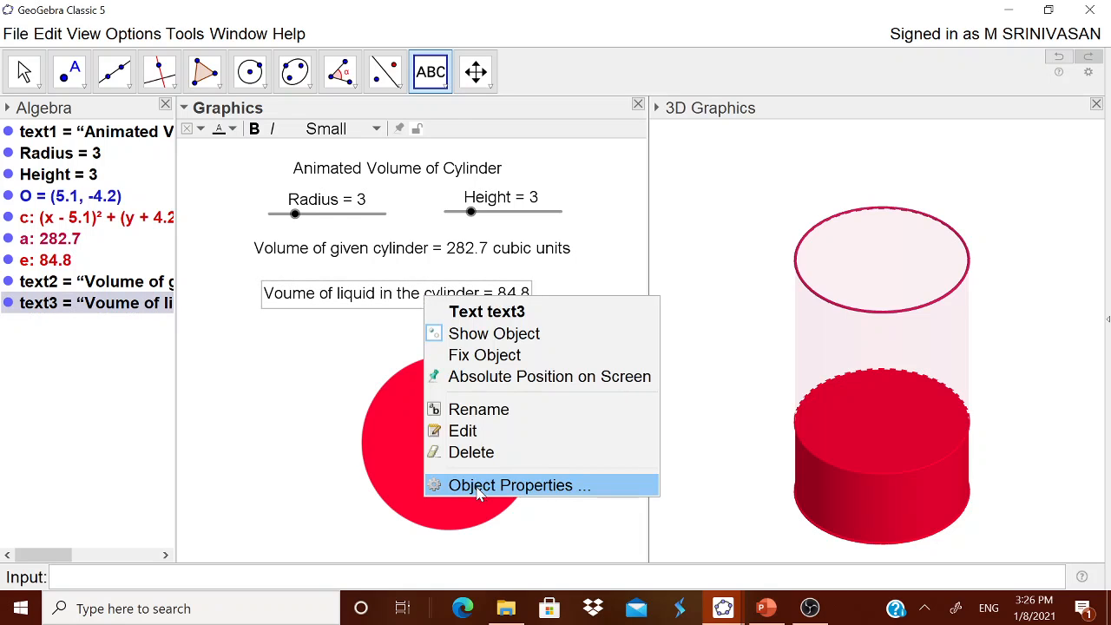
pyautogui.click(486, 485)
pyautogui.click(995, 201)
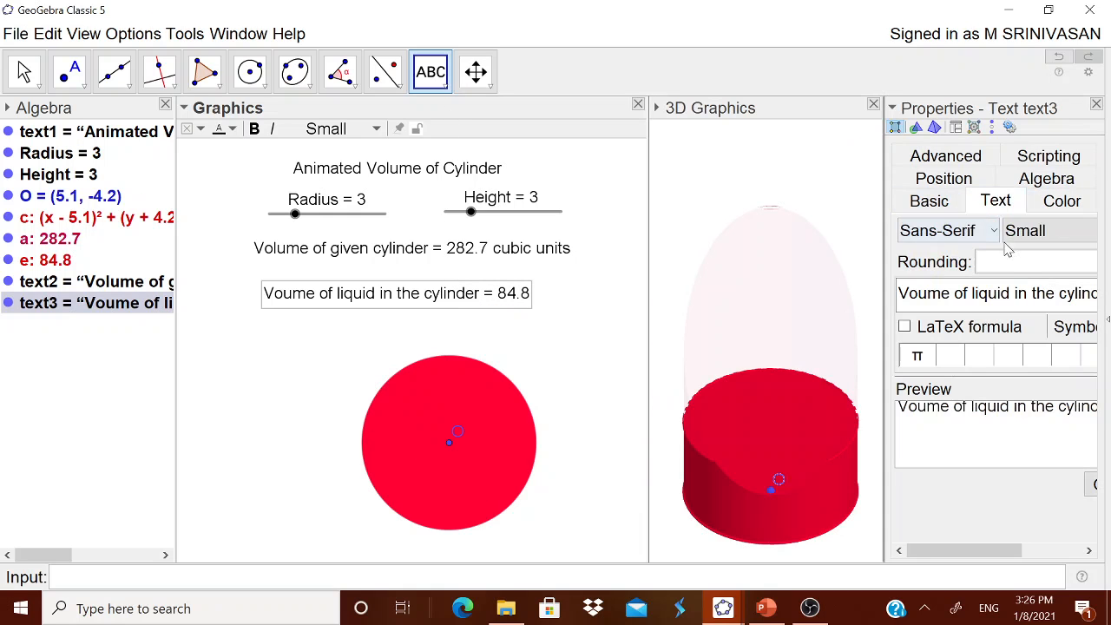
pyautogui.click(926, 200)
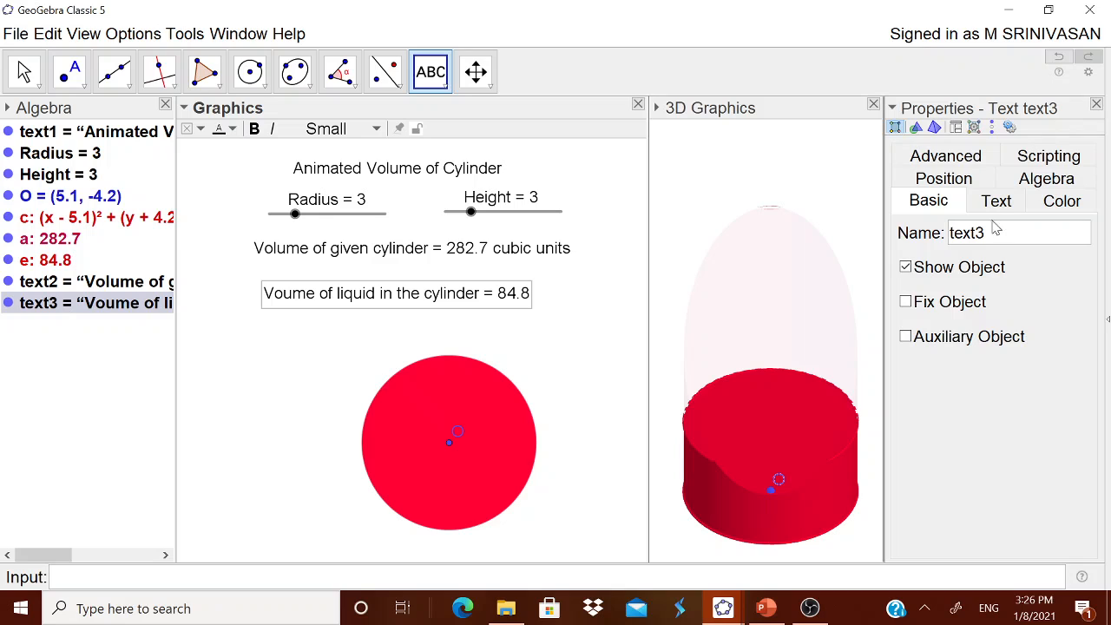
pyautogui.click(996, 200)
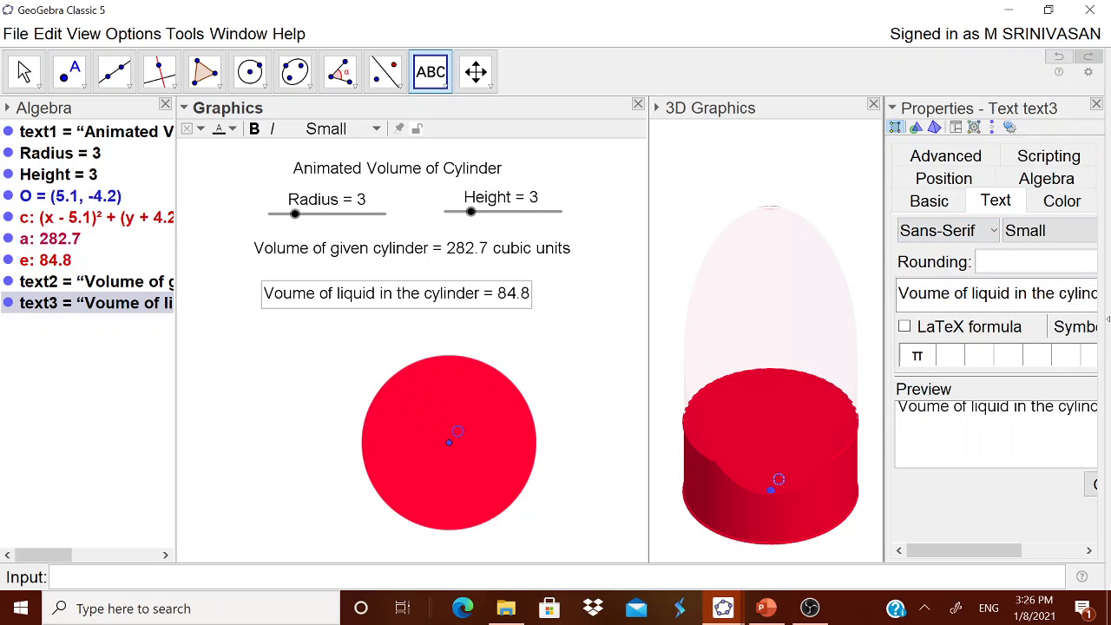
pyautogui.click(1045, 293)
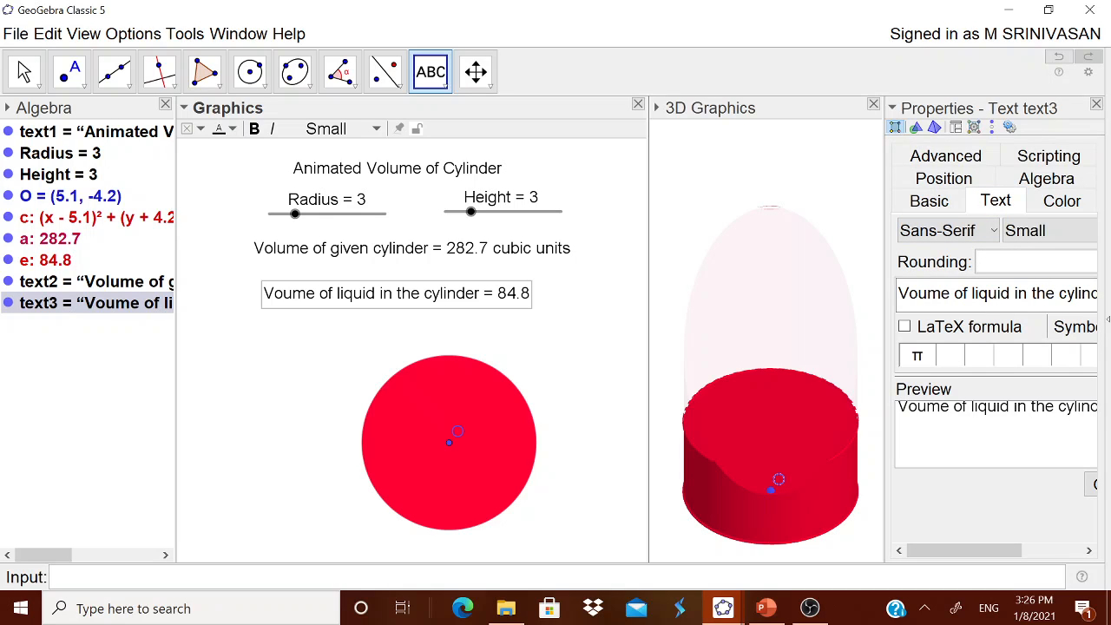
pyautogui.moveTo(883, 298); pyautogui.dragTo(709, 298)
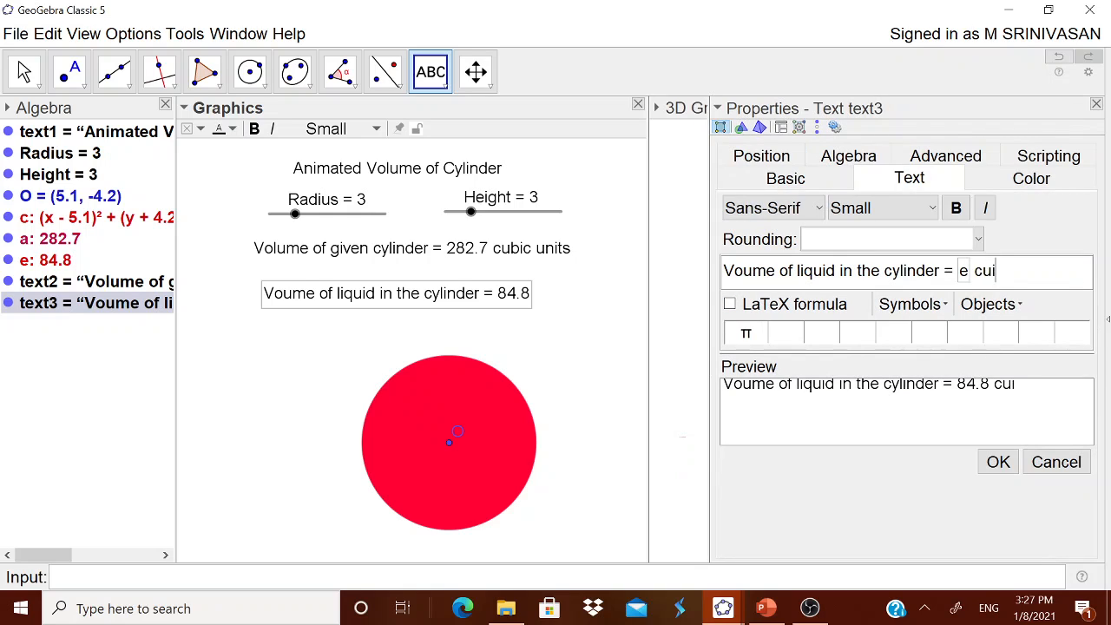
pyautogui.press('BackSpace')
pyautogui.write('bic units')
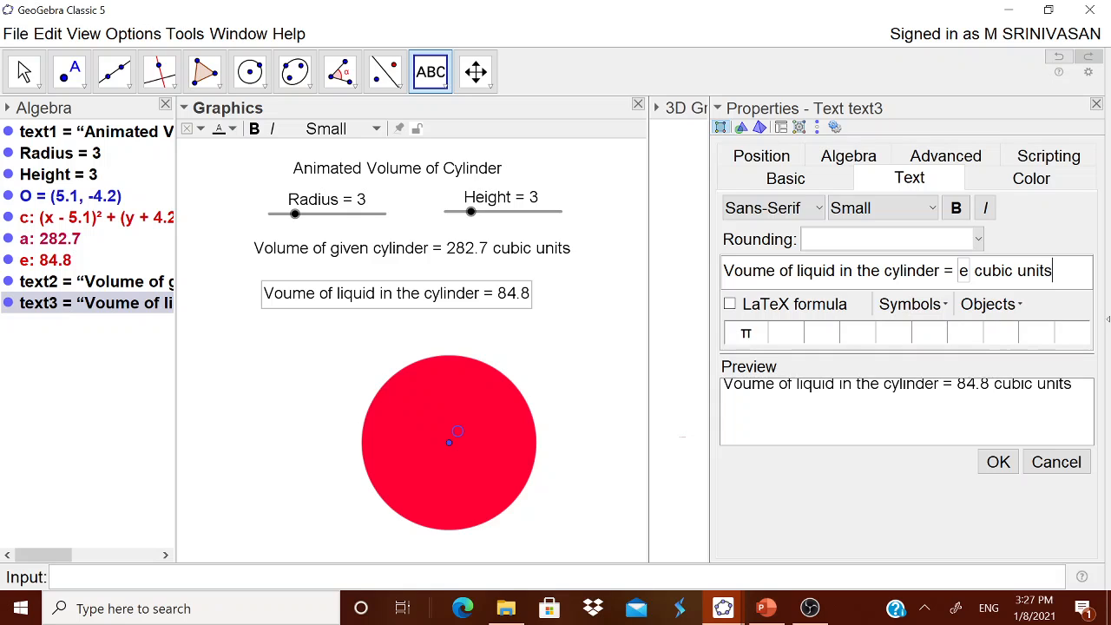
pyautogui.click(1000, 467)
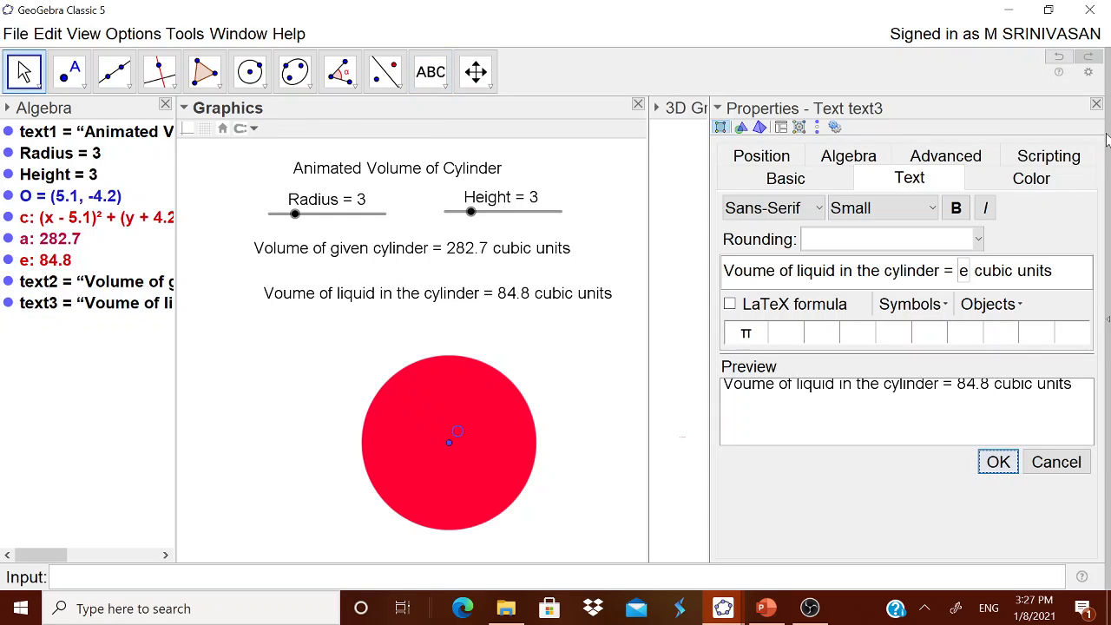
# - Set the Height slider to 6 and define the percentage value P=(e/a)*100
pyautogui.click(1095, 104)
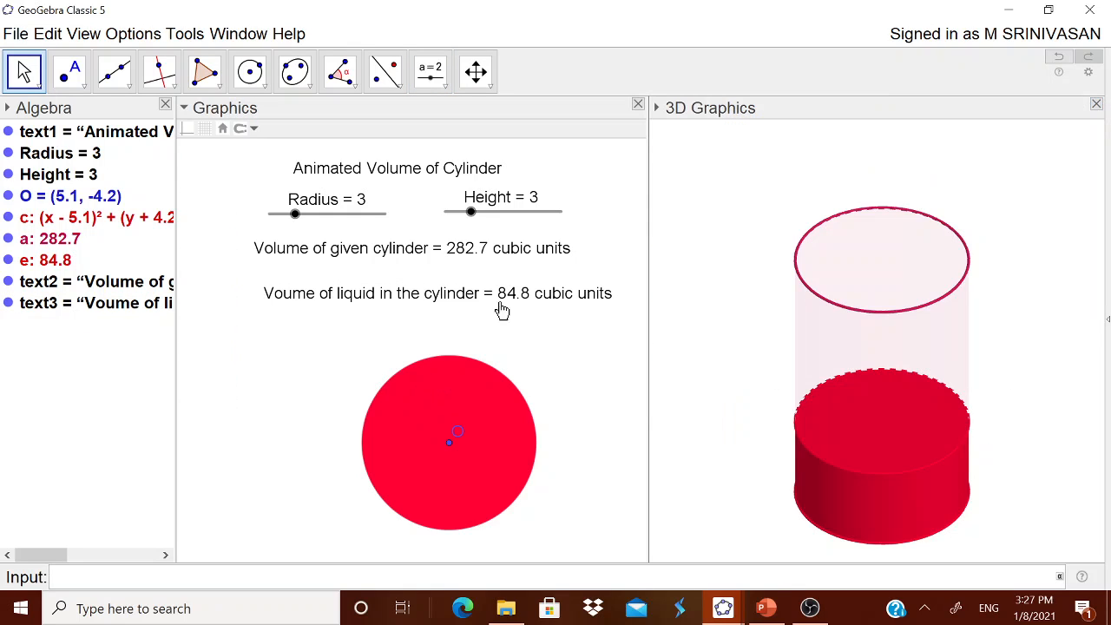
pyautogui.moveTo(474, 219); pyautogui.dragTo(511, 223)
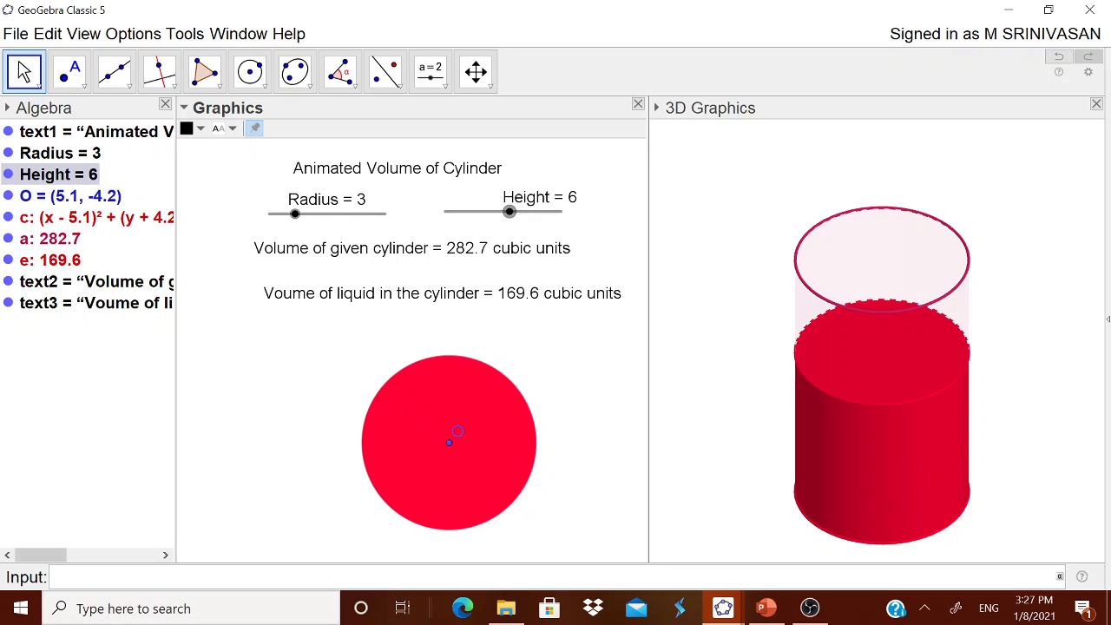
pyautogui.write('P=(e/a')
pyautogui.write('*10')
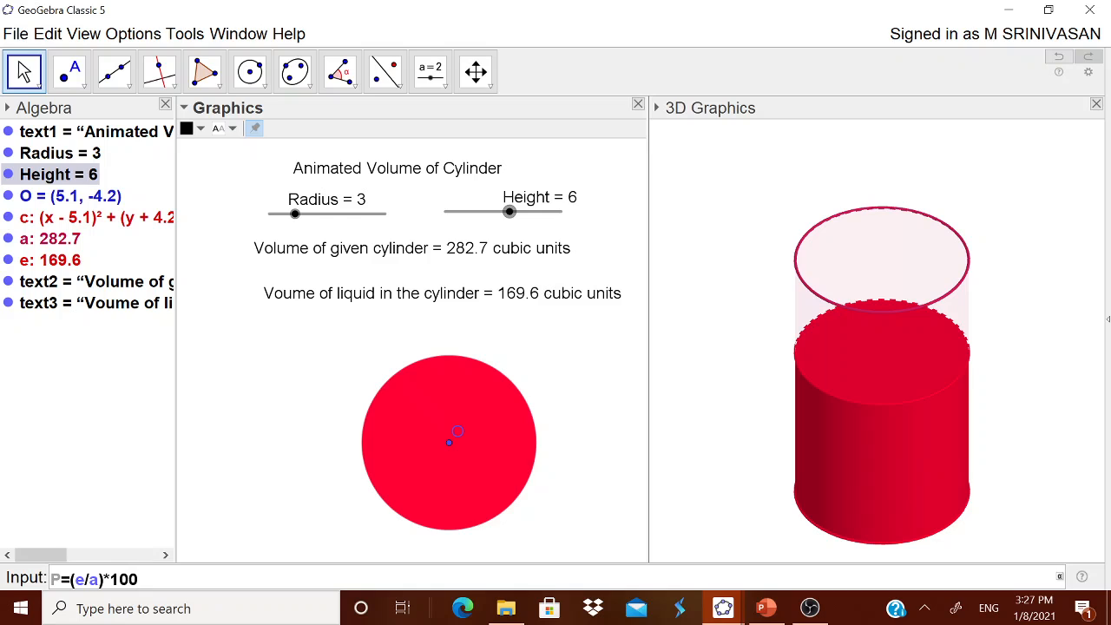
pyautogui.write('0')
pyautogui.press('Return')
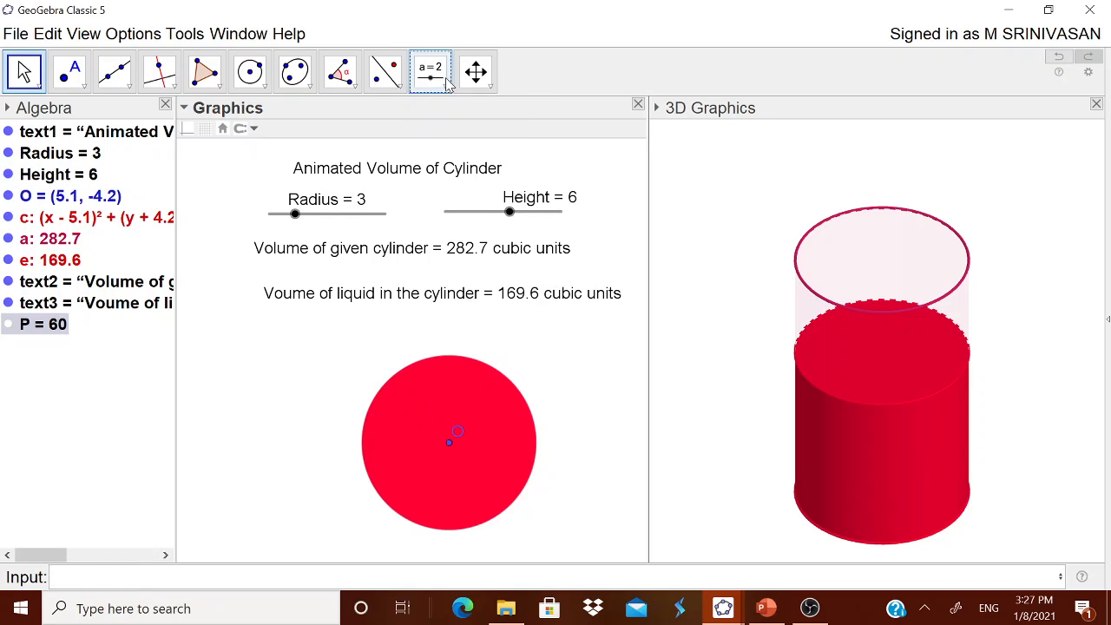
# - Start a text object below the liquid volume text reading "Percentage of liquid ="
pyautogui.click(447, 83)
pyautogui.click(350, 354)
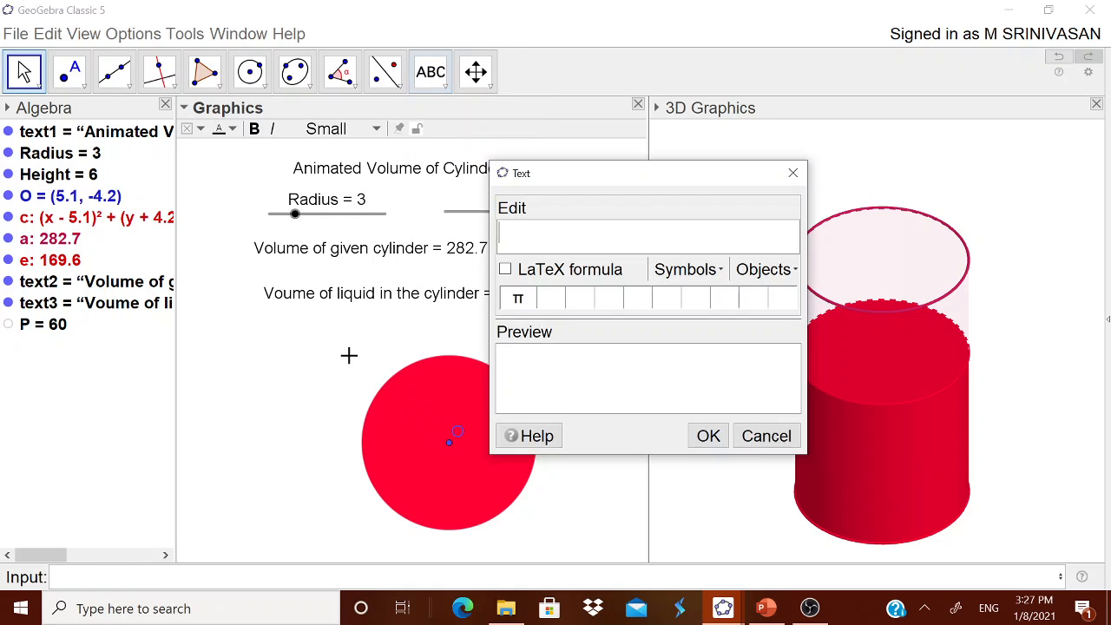
pyautogui.write('P)e')
pyautogui.press('BackSpace')
pyautogui.press('BackSpace')
pyautogui.press('BackSpace')
pyautogui.press('BackSpace')
pyautogui.write('ercent')
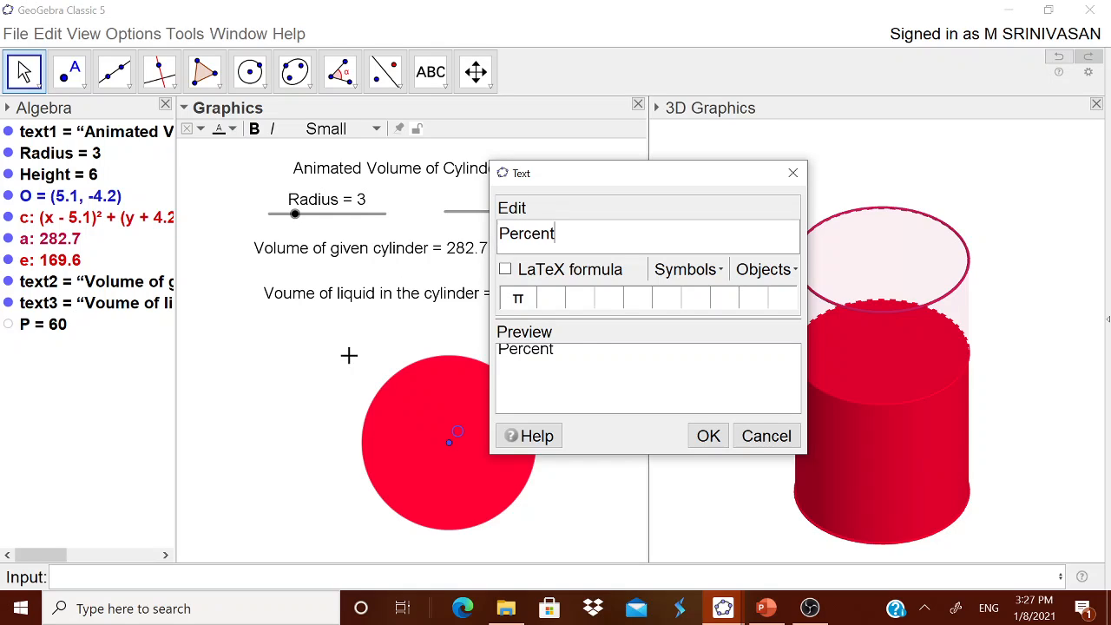
pyautogui.write('age of l')
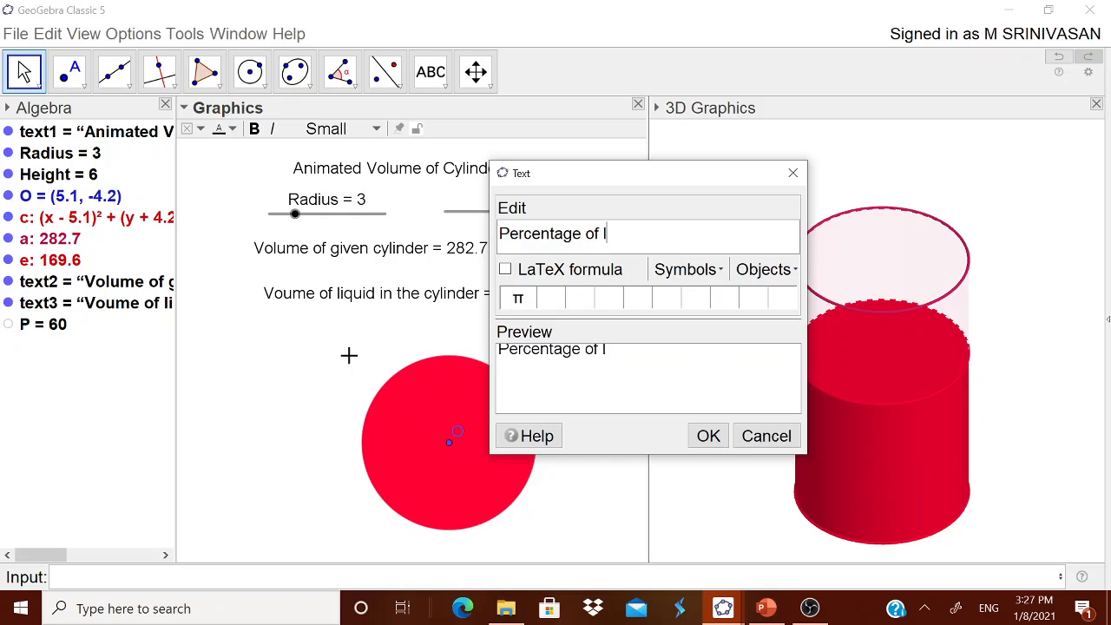
pyautogui.write('iquid =')
# - Complete the percentage text with the linked object P and "%", and place it just above the red circle
pyautogui.click(778, 272)
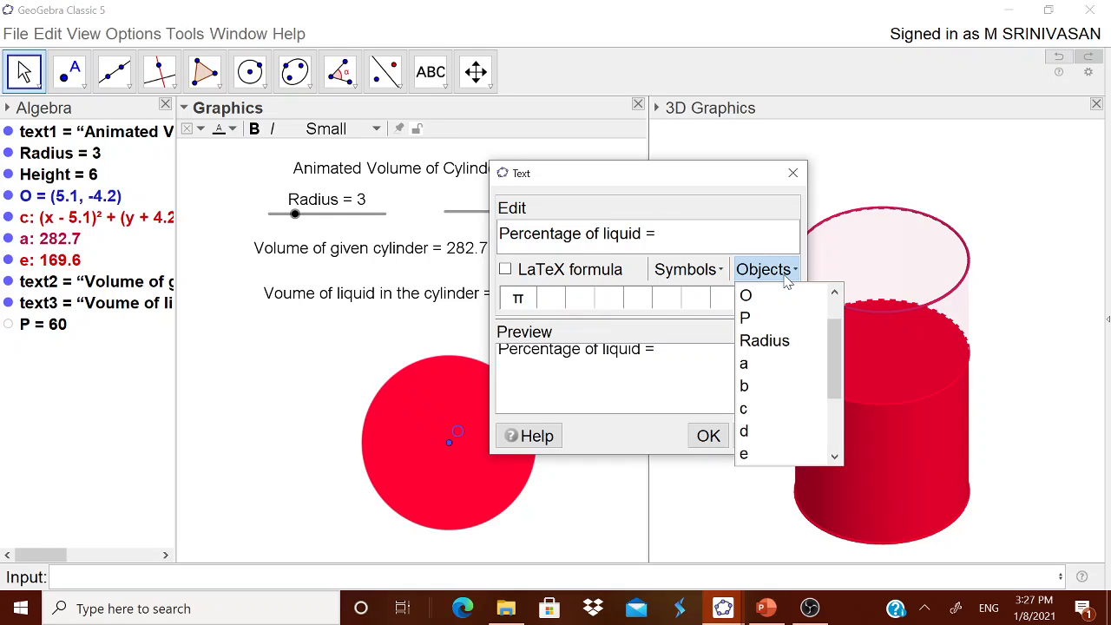
pyautogui.click(745, 318)
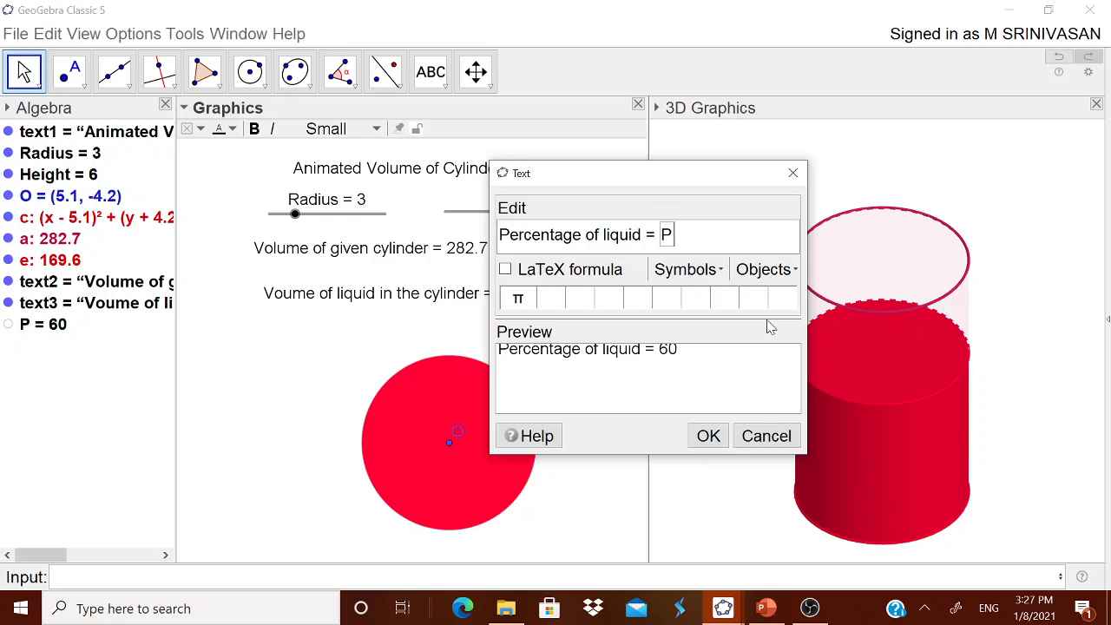
pyautogui.write('%')
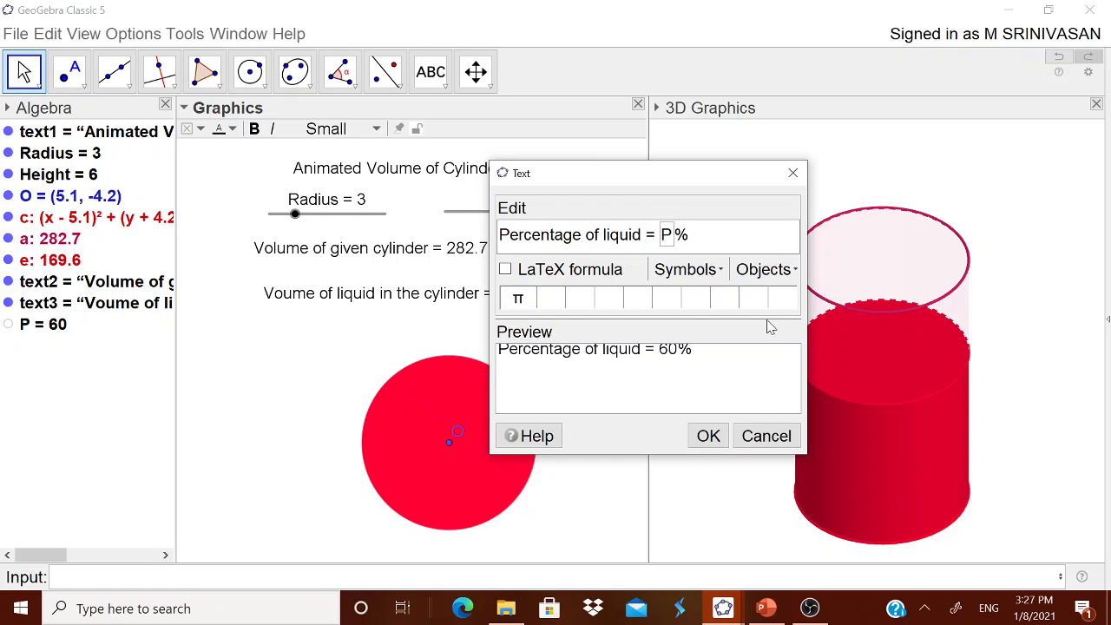
pyautogui.click(710, 435)
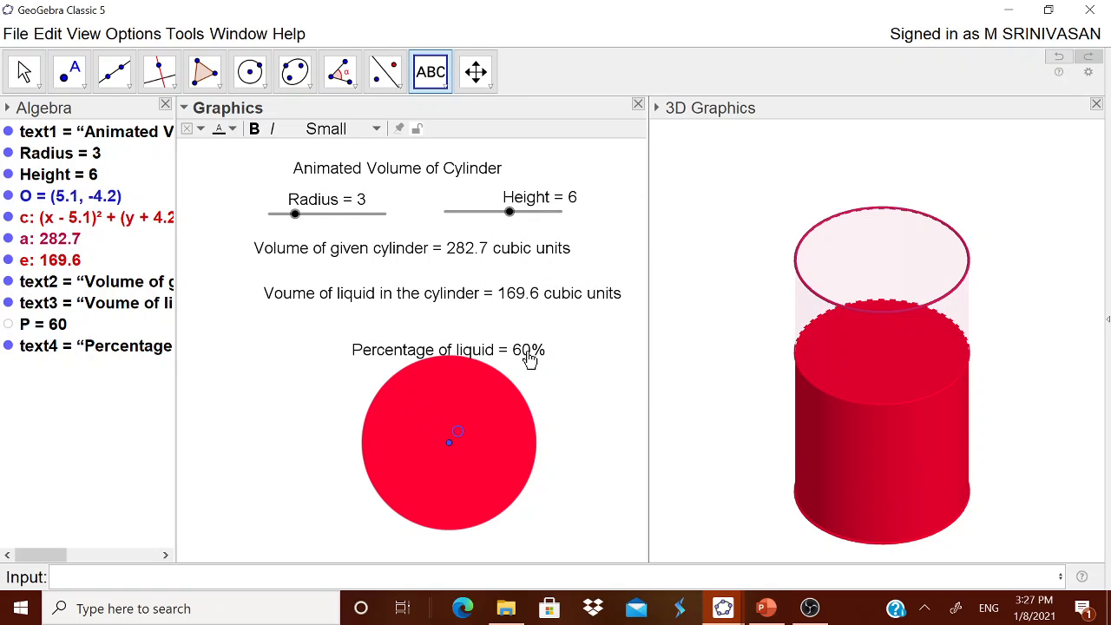
pyautogui.moveTo(528, 357); pyautogui.dragTo(508, 344)
pyautogui.press('Escape')
pyautogui.moveTo(512, 213)
pyautogui.mouseDown()
pyautogui.moveTo(565, 208)
pyautogui.moveTo(451, 212)
pyautogui.moveTo(545, 212)
pyautogui.moveTo(512, 220)
pyautogui.mouseUp()
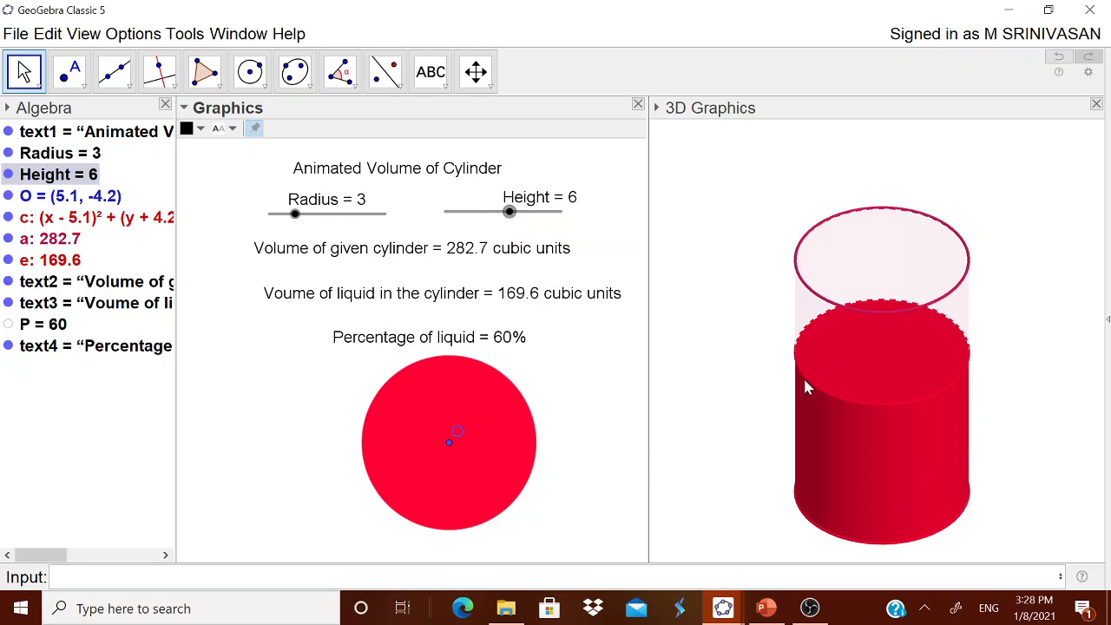
# - Create the centre point of the liquid cylinder's upper circle in the 3D view with the Midpoint or Center tool
pyautogui.click(83, 80)
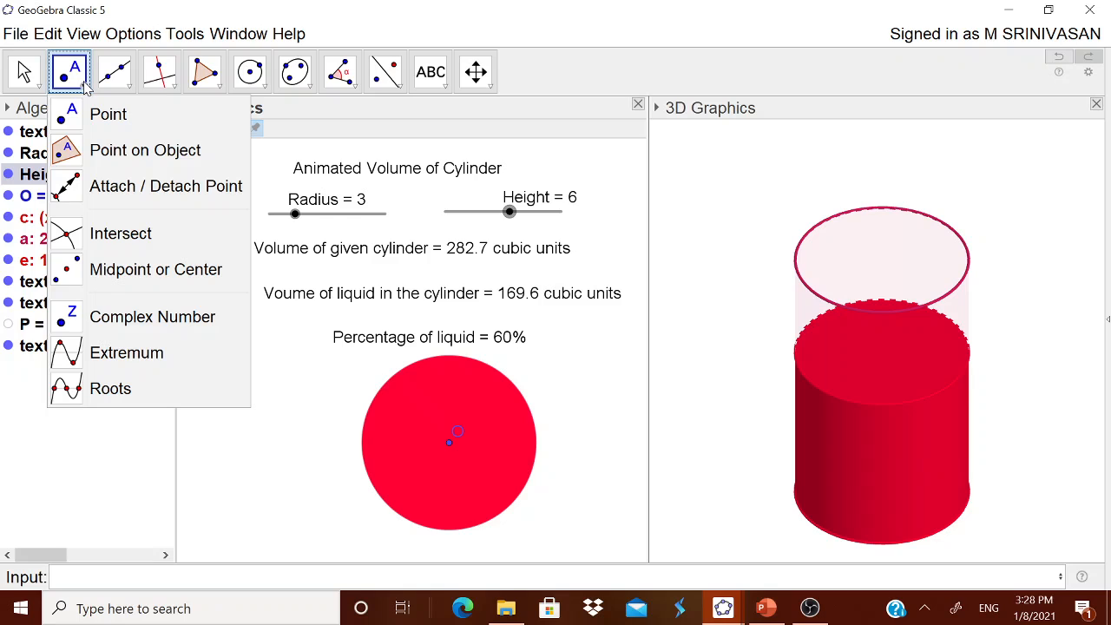
pyautogui.click(147, 269)
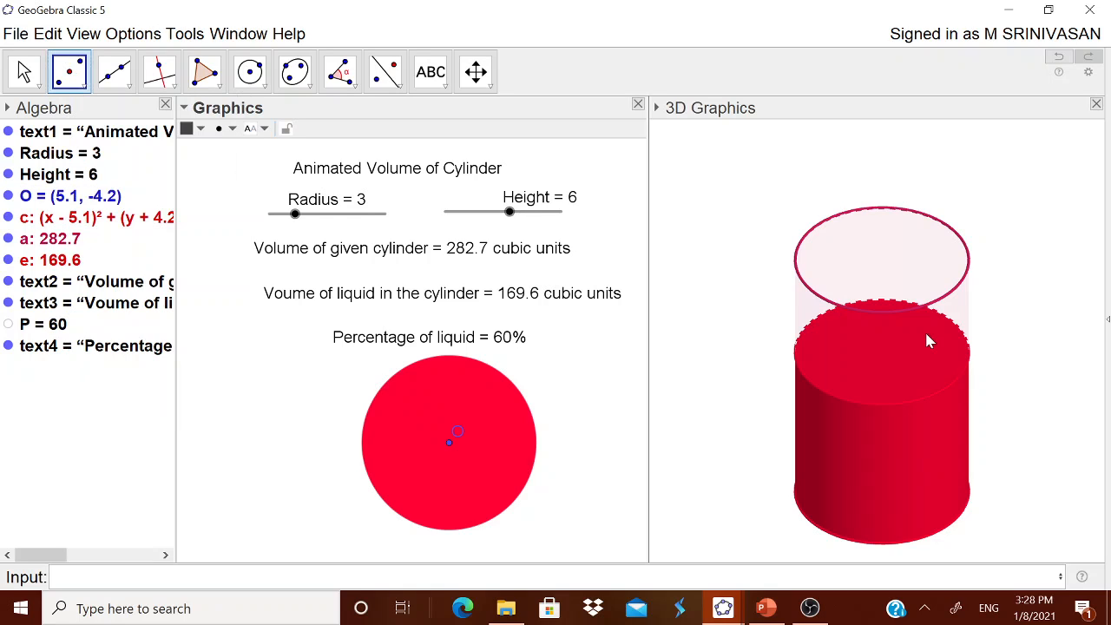
pyautogui.click(890, 359)
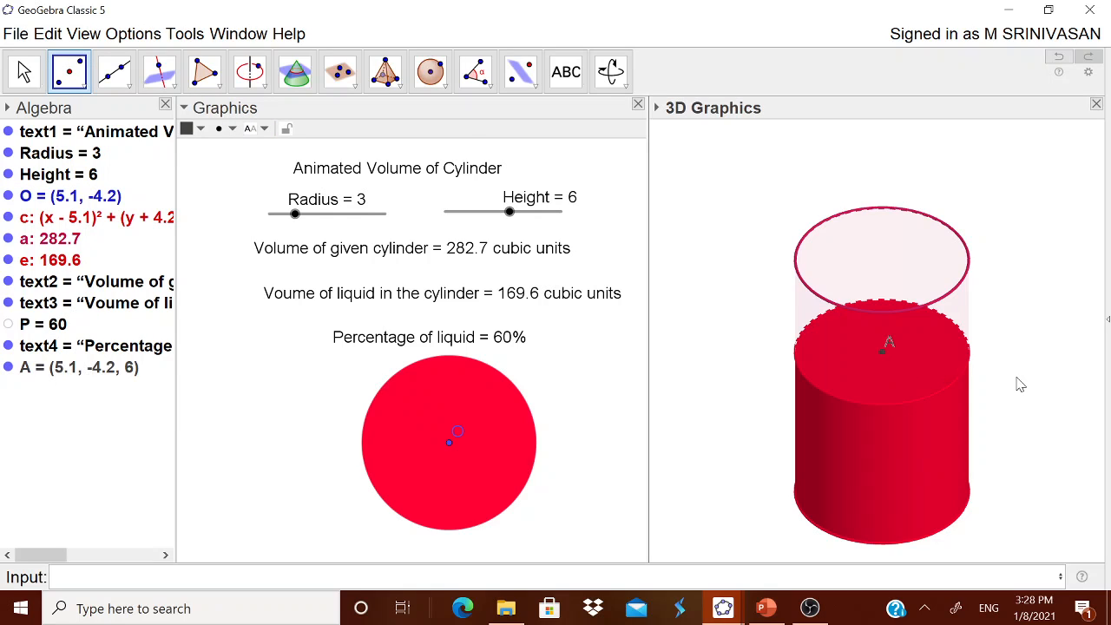
pyautogui.click(25, 72)
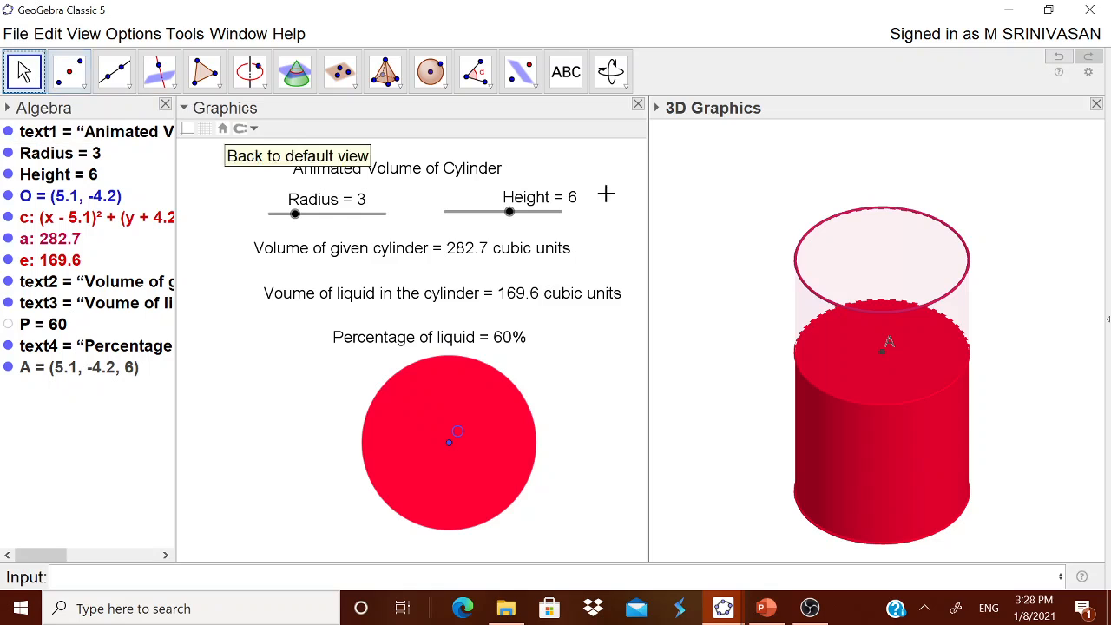
pyautogui.moveTo(511, 214)
pyautogui.mouseDown()
pyautogui.moveTo(550, 212)
pyautogui.moveTo(498, 213)
pyautogui.moveTo(535, 217)
pyautogui.moveTo(508, 233)
pyautogui.mouseUp()
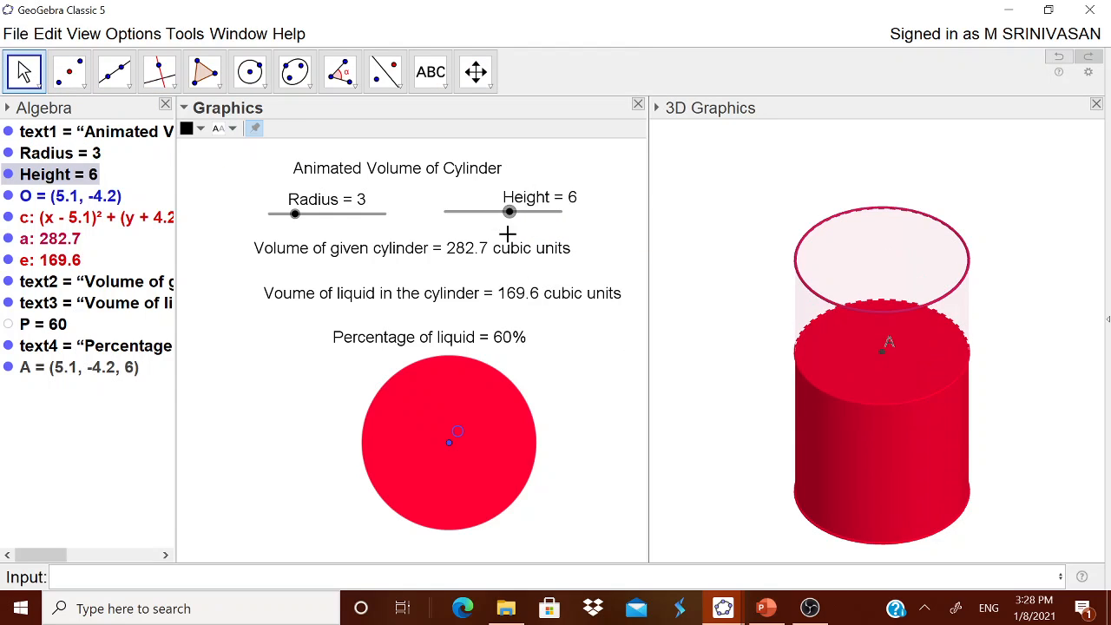
pyautogui.click(753, 241)
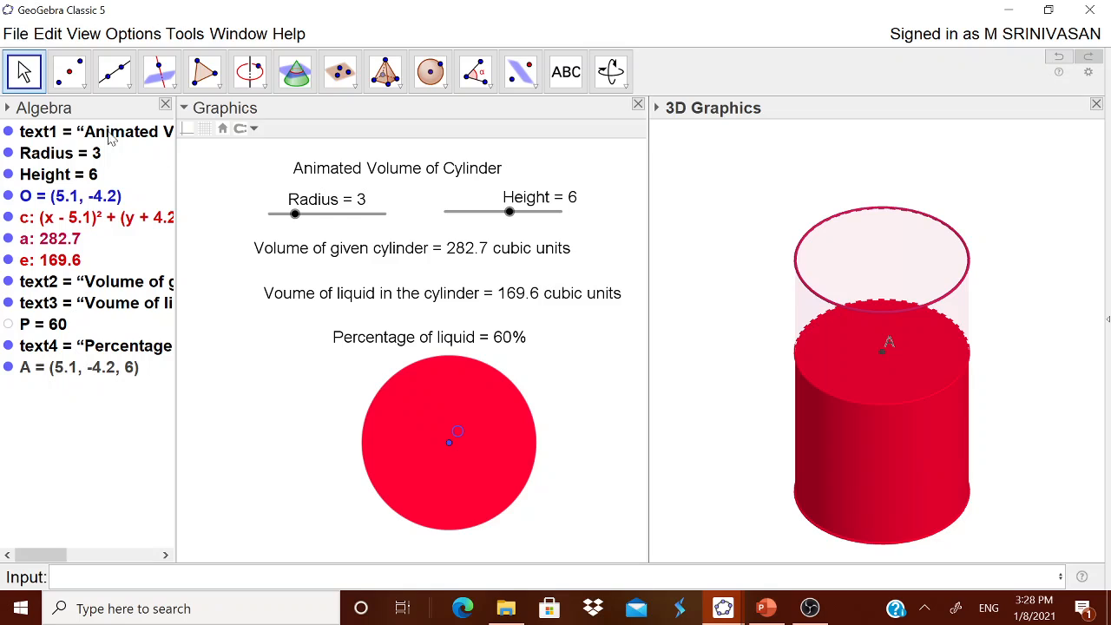
# - Add a 3D view text reading "Volume =" with the linked object e, and move it onto the liquid's upper face
pyautogui.click(565, 72)
pyautogui.click(711, 269)
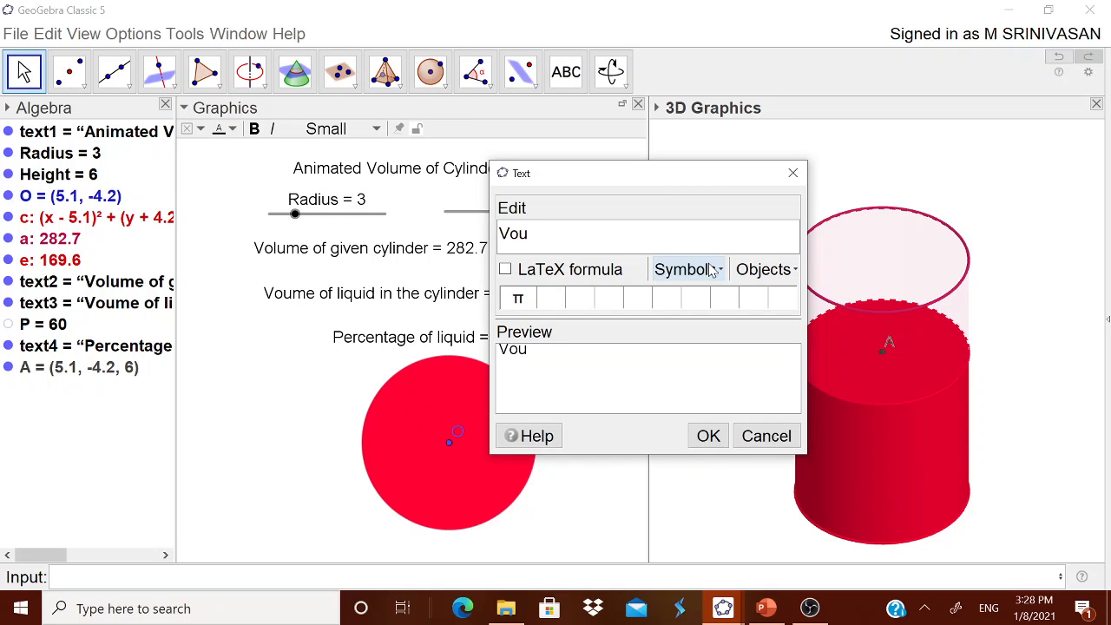
pyautogui.write('Volume =')
pyautogui.click(764, 269)
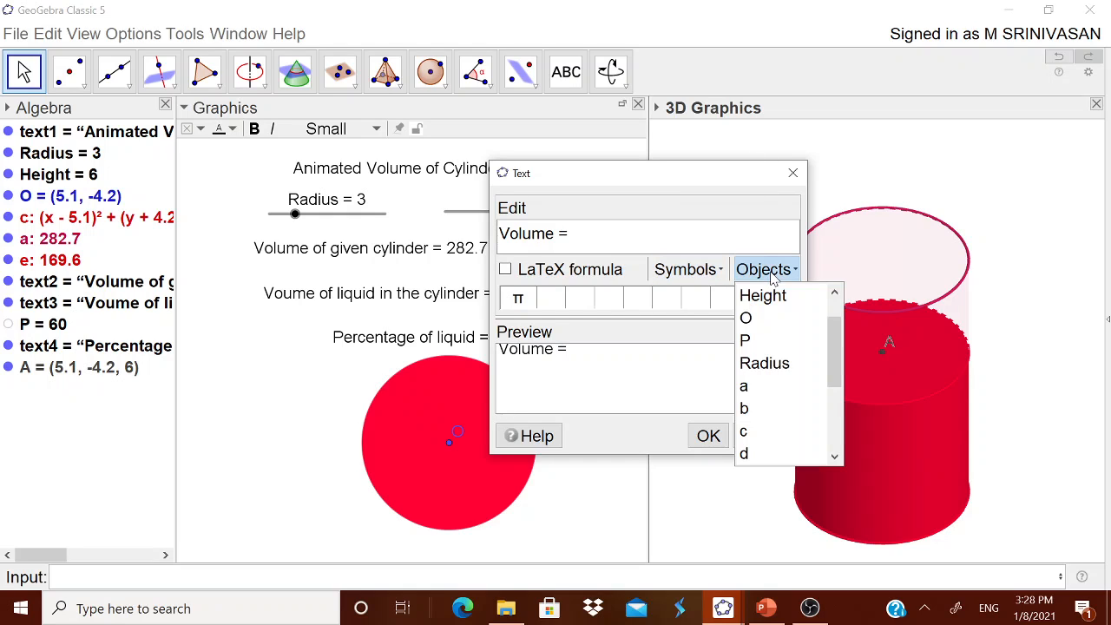
pyautogui.scroll(-1, 836, 404)
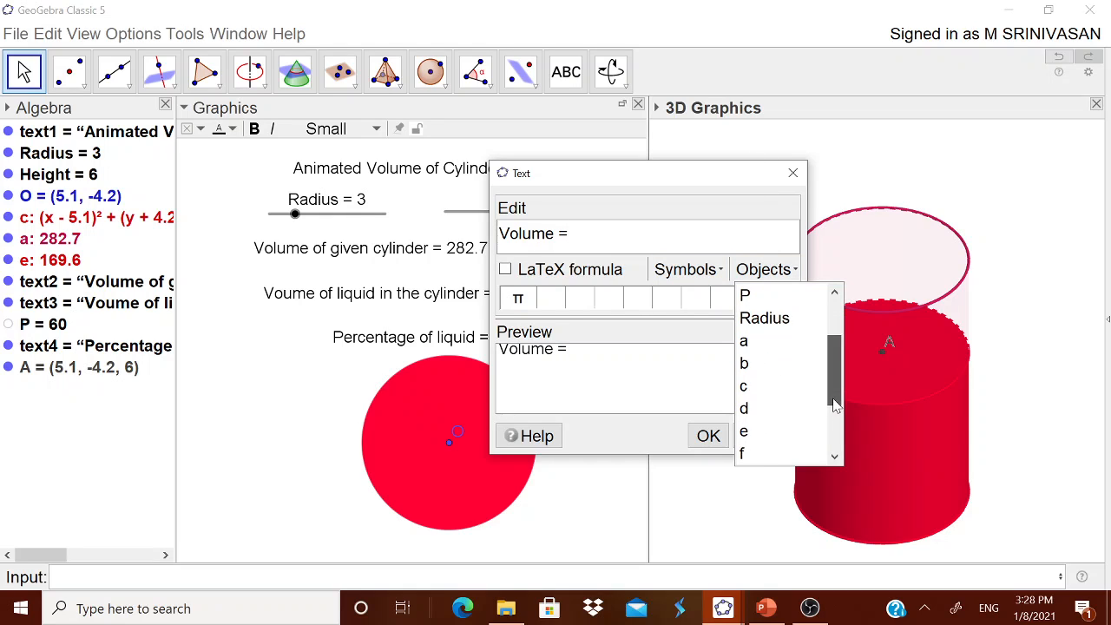
pyautogui.click(764, 441)
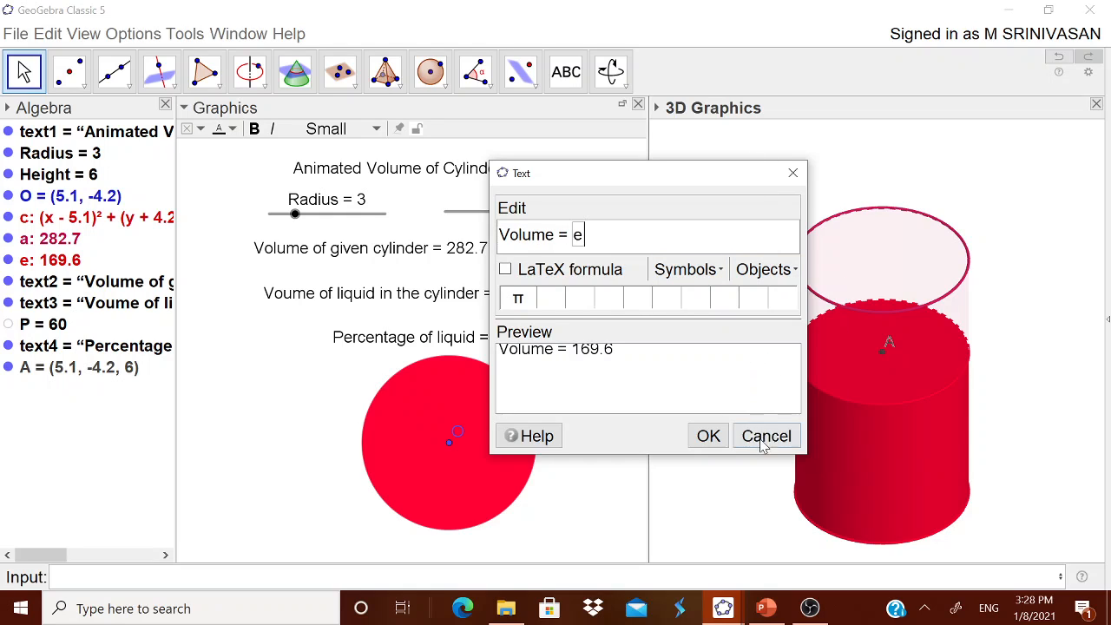
pyautogui.click(708, 439)
pyautogui.moveTo(767, 263); pyautogui.dragTo(880, 382)
pyautogui.click(880, 382)
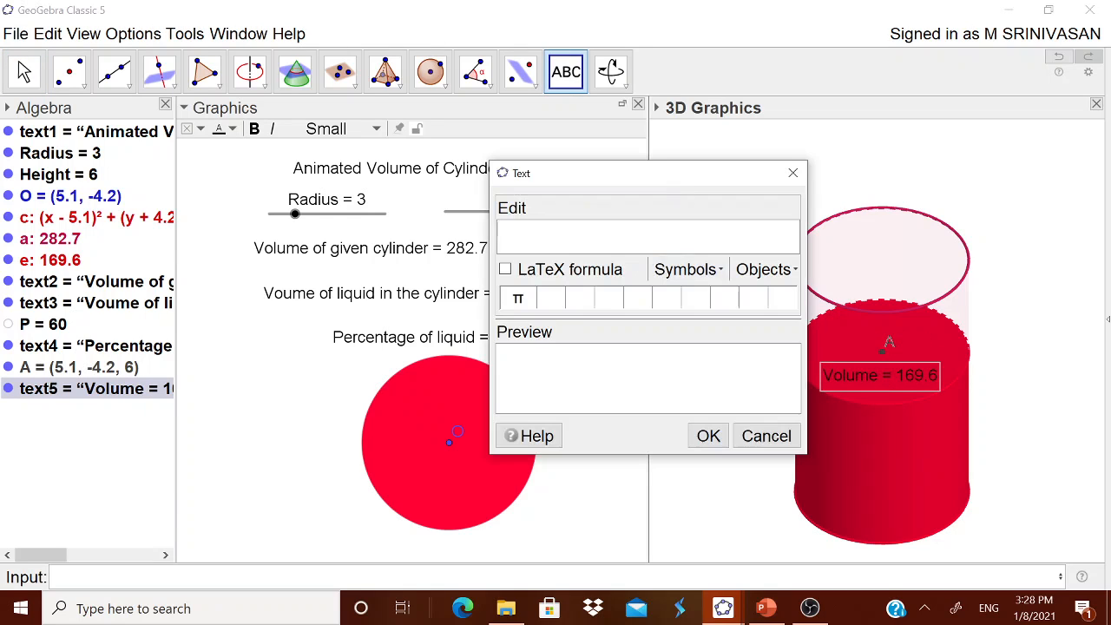
pyautogui.click(786, 441)
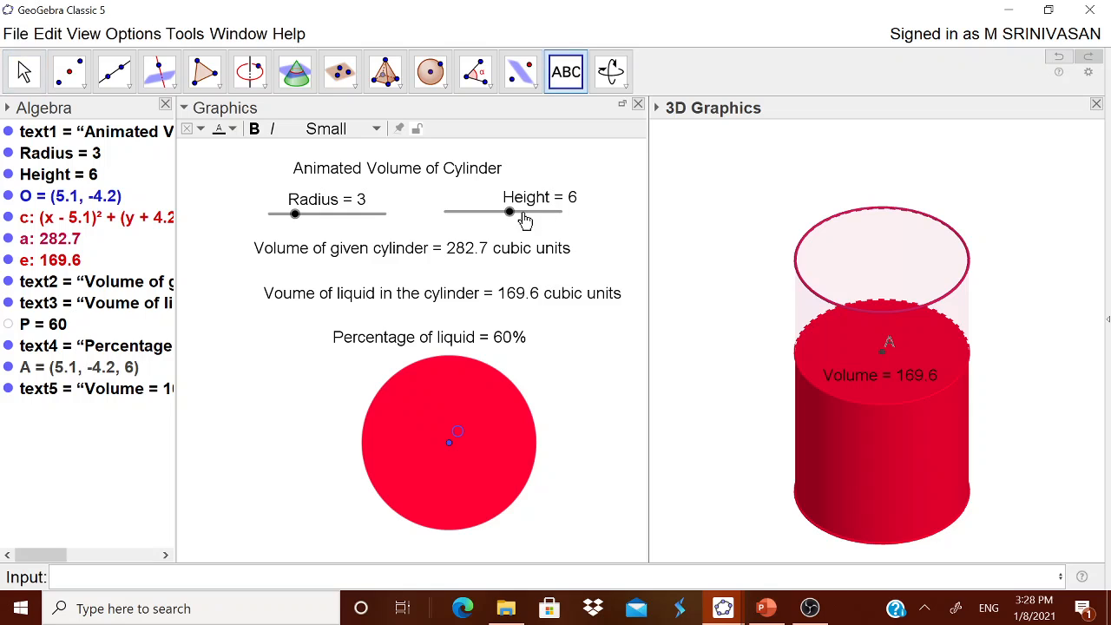
# - Set the Height slider to 5 and set point A as the starting point of the 3D volume text
pyautogui.moveTo(509, 212)
pyautogui.mouseDown()
pyautogui.moveTo(573, 221)
pyautogui.moveTo(494, 226)
pyautogui.mouseUp()
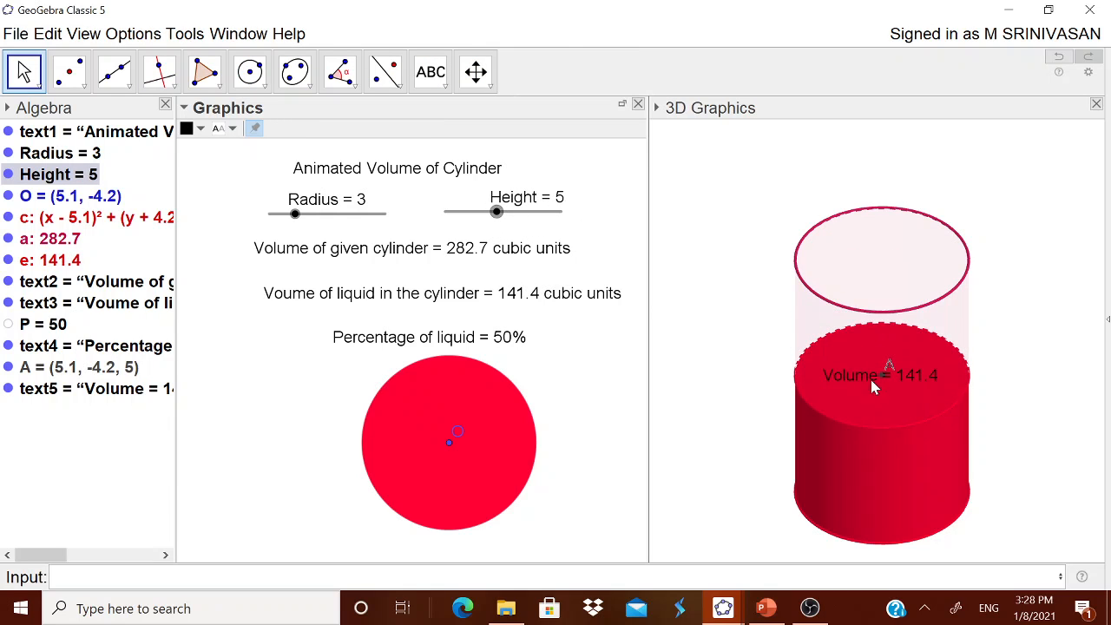
pyautogui.moveTo(874, 387); pyautogui.dragTo(729, 219)
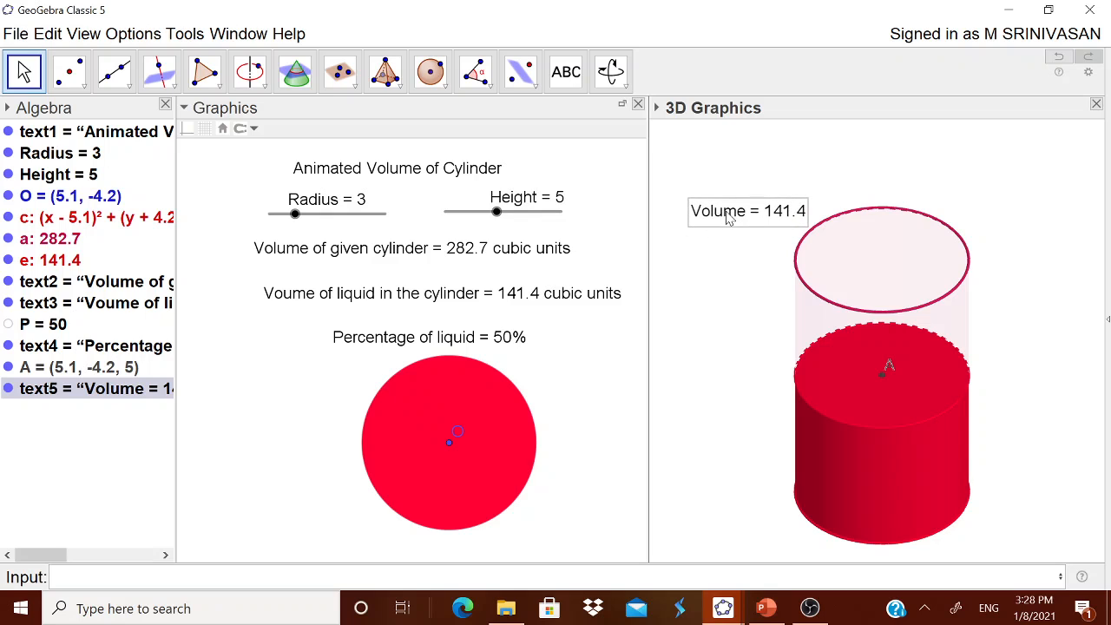
pyautogui.rightClick(727, 217)
pyautogui.click(785, 399)
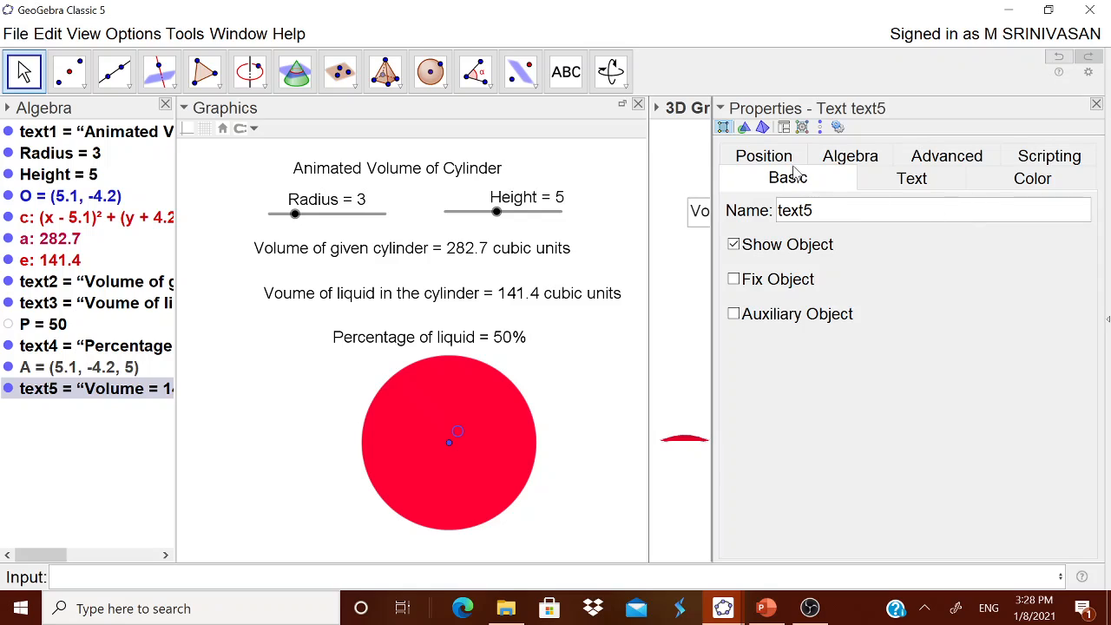
pyautogui.click(767, 155)
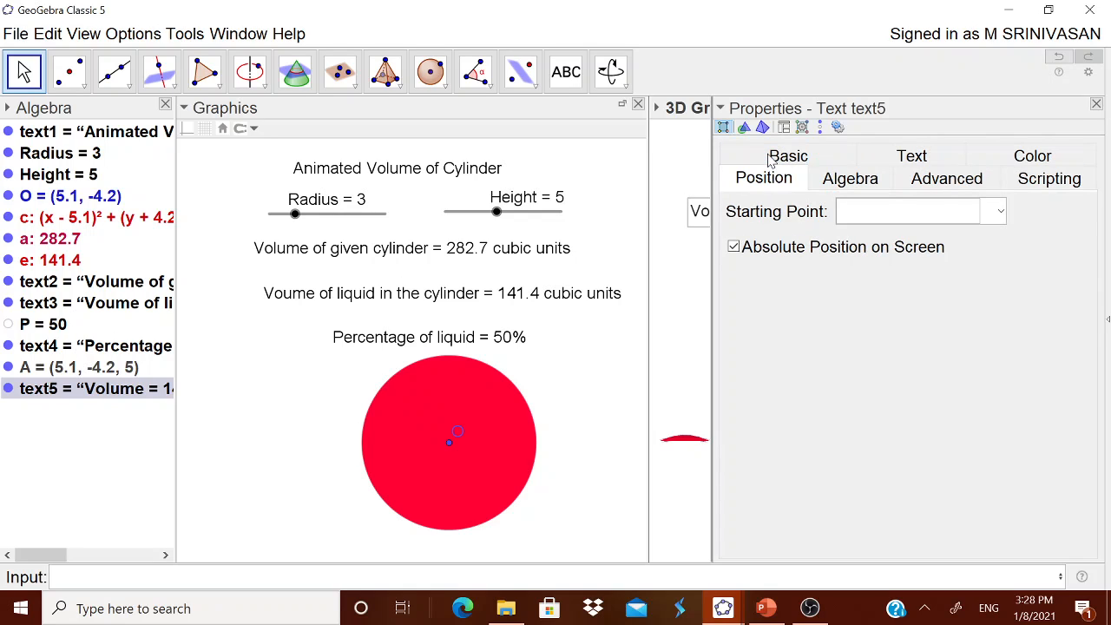
pyautogui.click(842, 214)
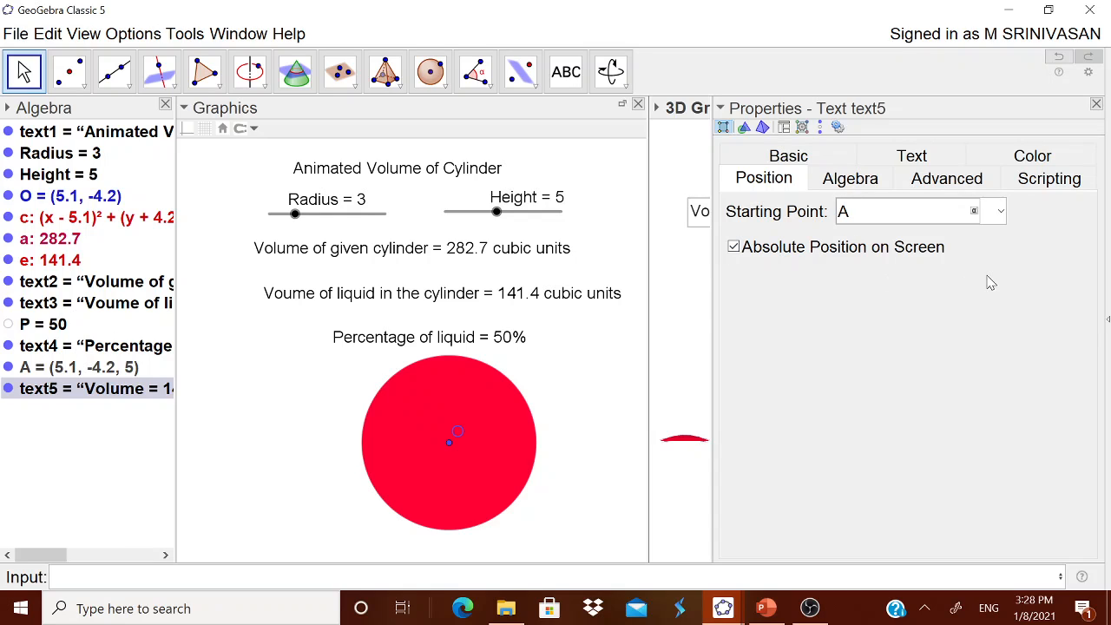
pyautogui.click(1096, 105)
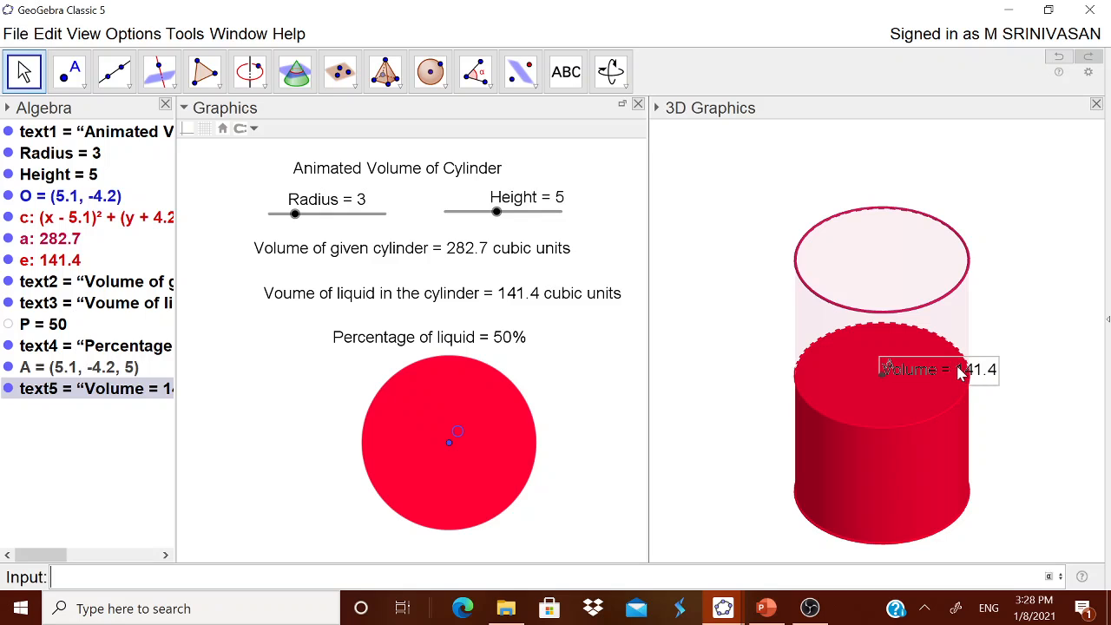
# - Colour the 3D volume text white and centre it just above point A on the liquid's surface
pyautogui.rightClick(877, 369)
pyautogui.click(941, 560)
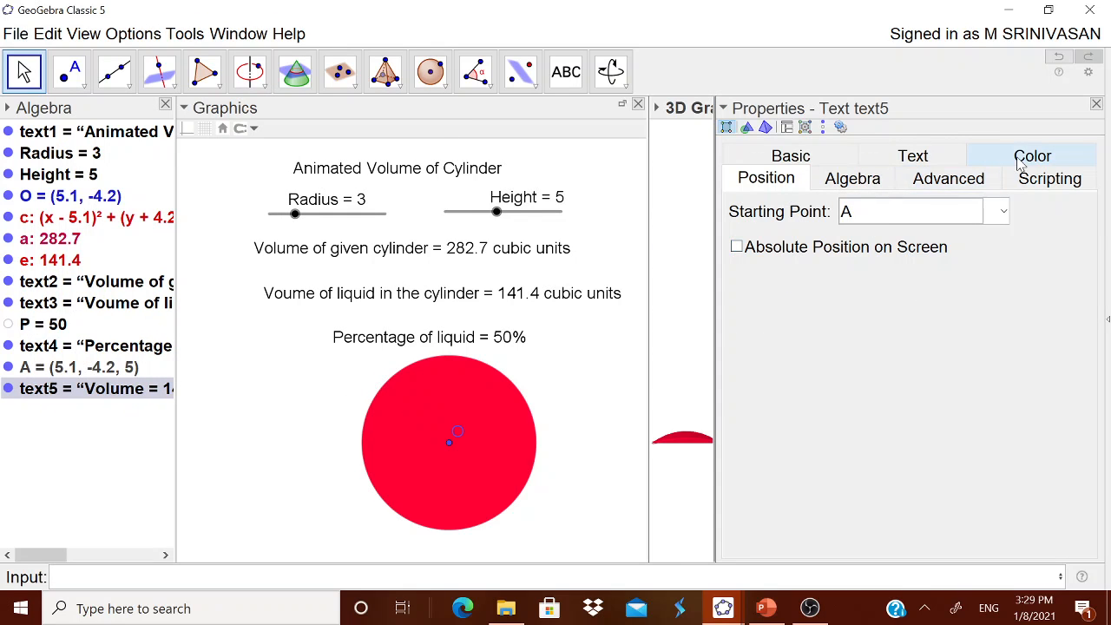
pyautogui.click(1022, 158)
pyautogui.click(736, 206)
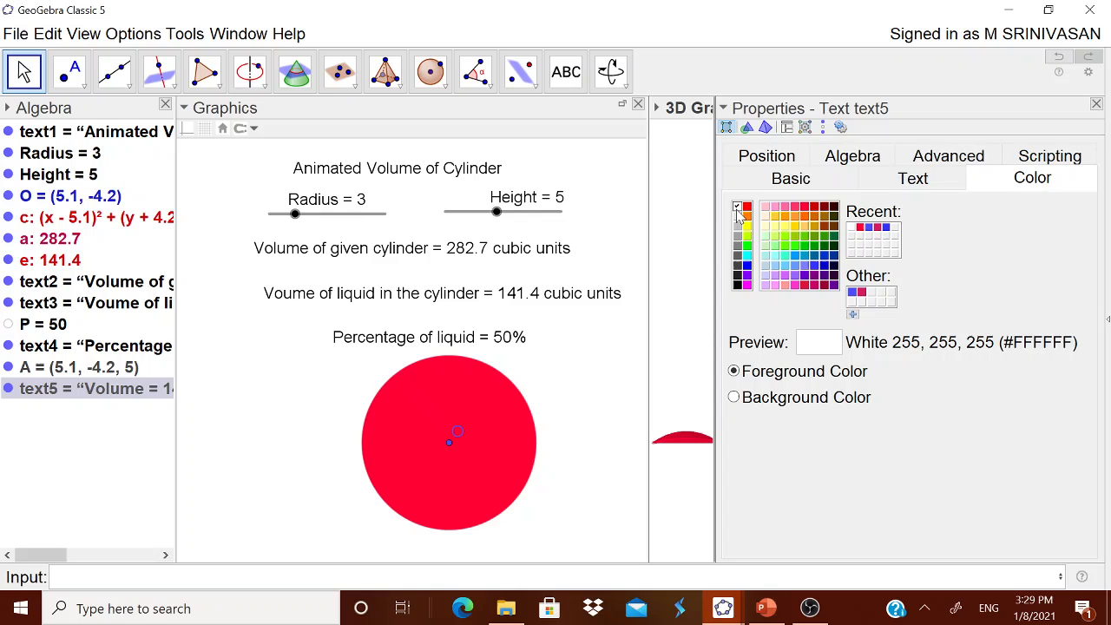
pyautogui.click(1096, 103)
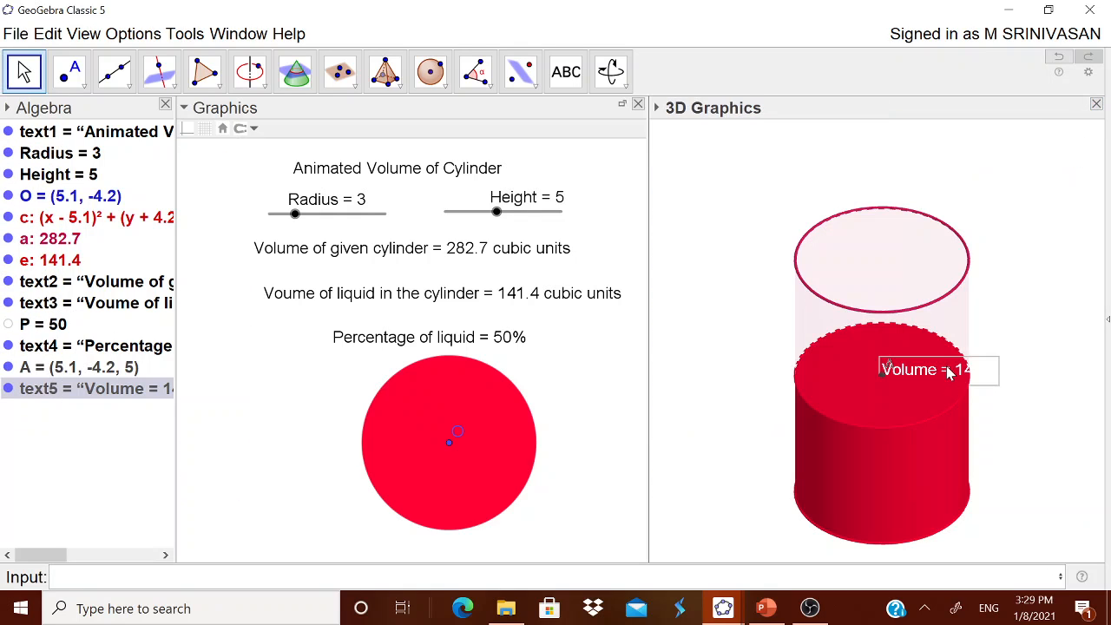
pyautogui.moveTo(949, 371); pyautogui.dragTo(892, 354)
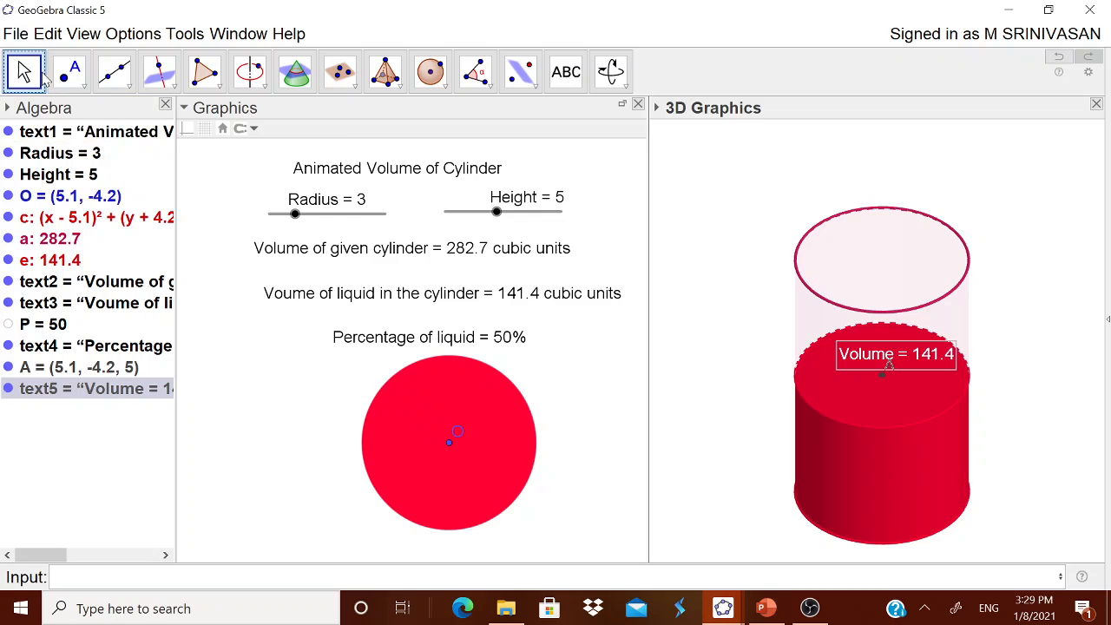
# - Set the Height slider to 6 and show the navigation bar in the 3D view
pyautogui.moveTo(509, 216)
pyautogui.mouseDown()
pyautogui.moveTo(558, 213)
pyautogui.moveTo(446, 214)
pyautogui.moveTo(577, 222)
pyautogui.moveTo(508, 225)
pyautogui.mouseUp()
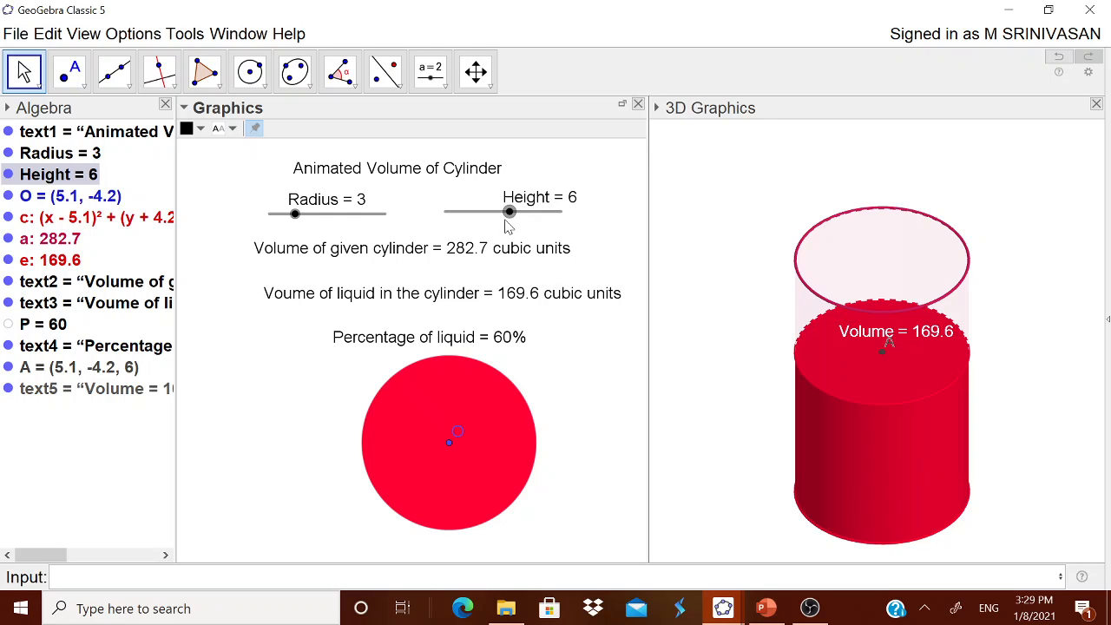
pyautogui.rightClick(587, 518)
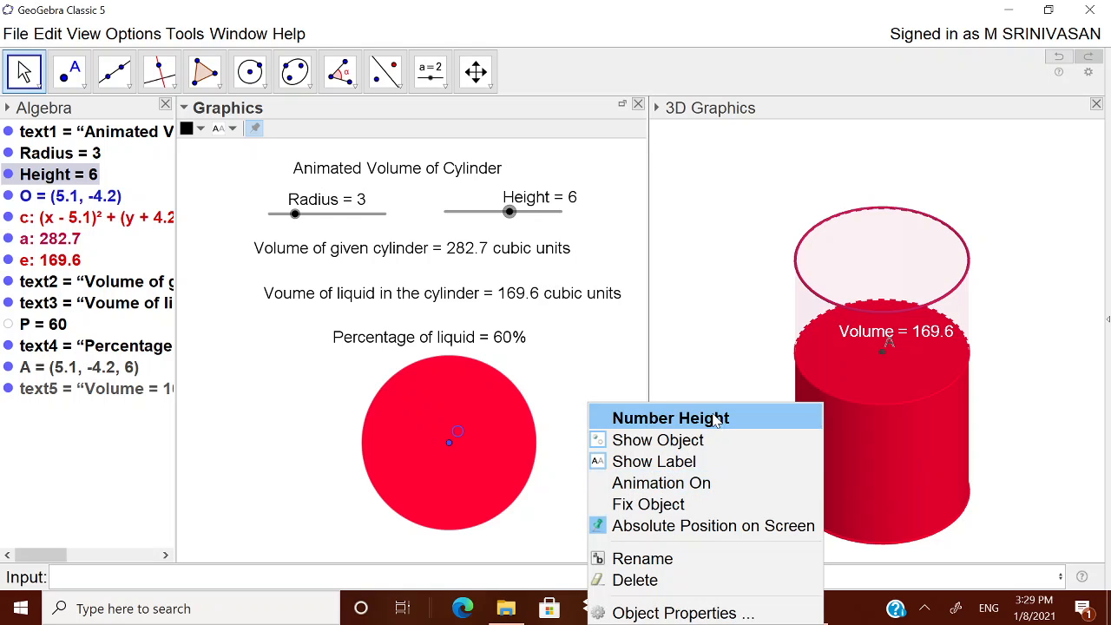
pyautogui.click(708, 373)
pyautogui.rightClick(706, 371)
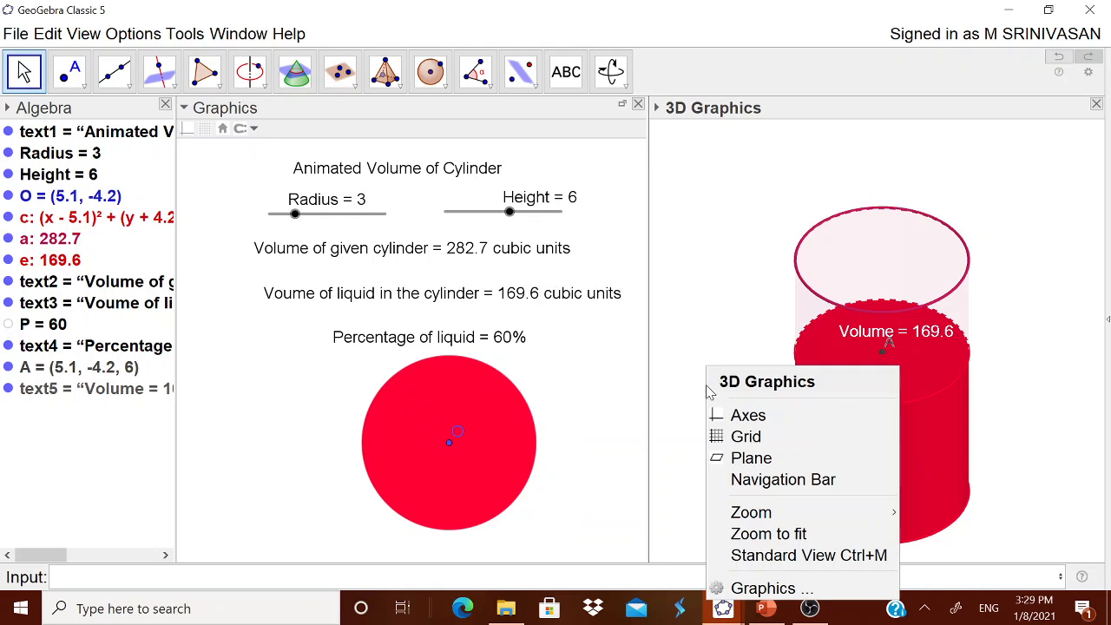
pyautogui.click(731, 479)
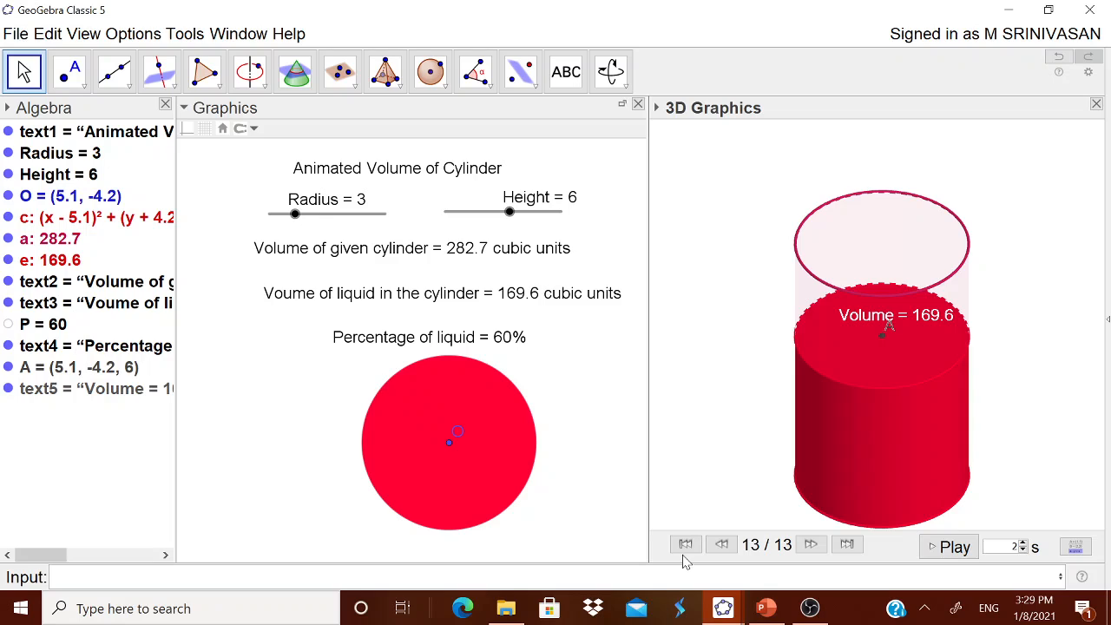